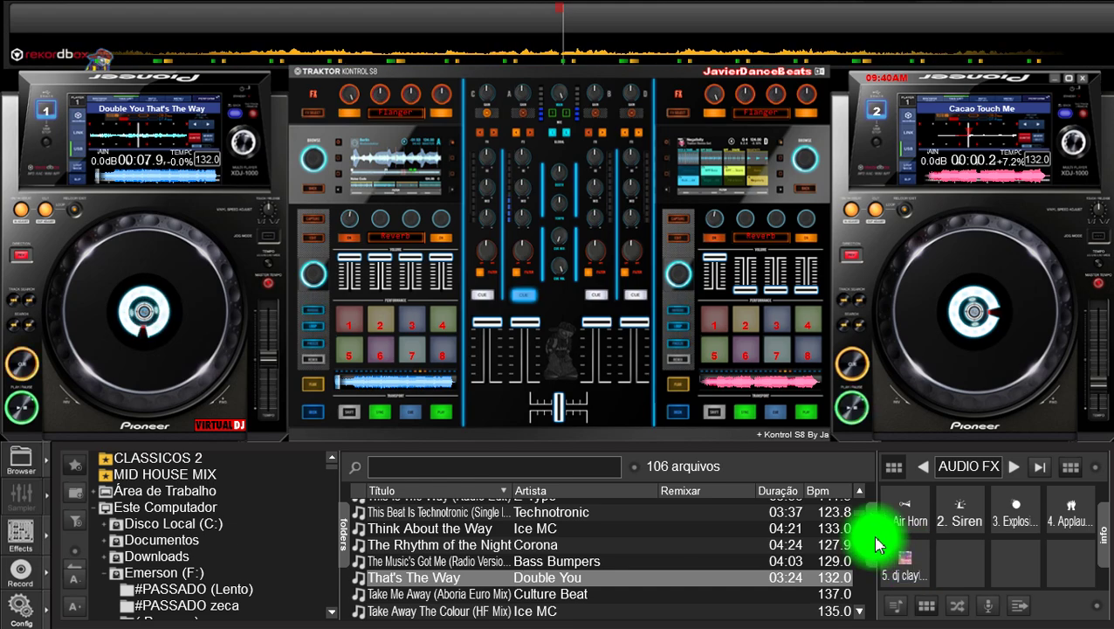
Step: Collapse the sampler side view so the track list spans the full browser width
left_click(871, 539)
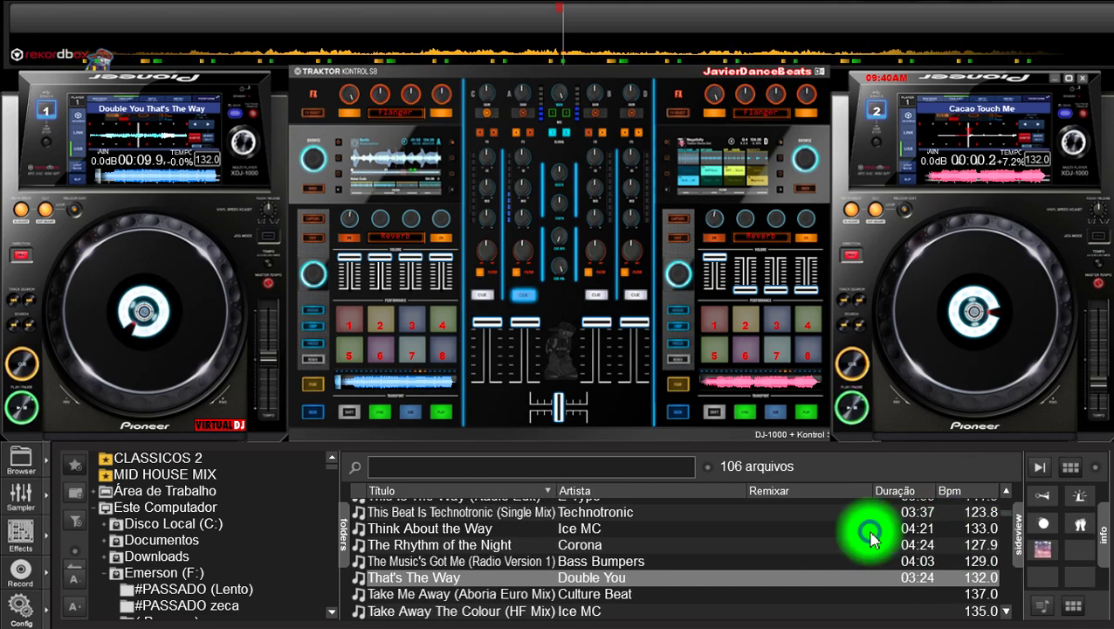
left_click(434, 595)
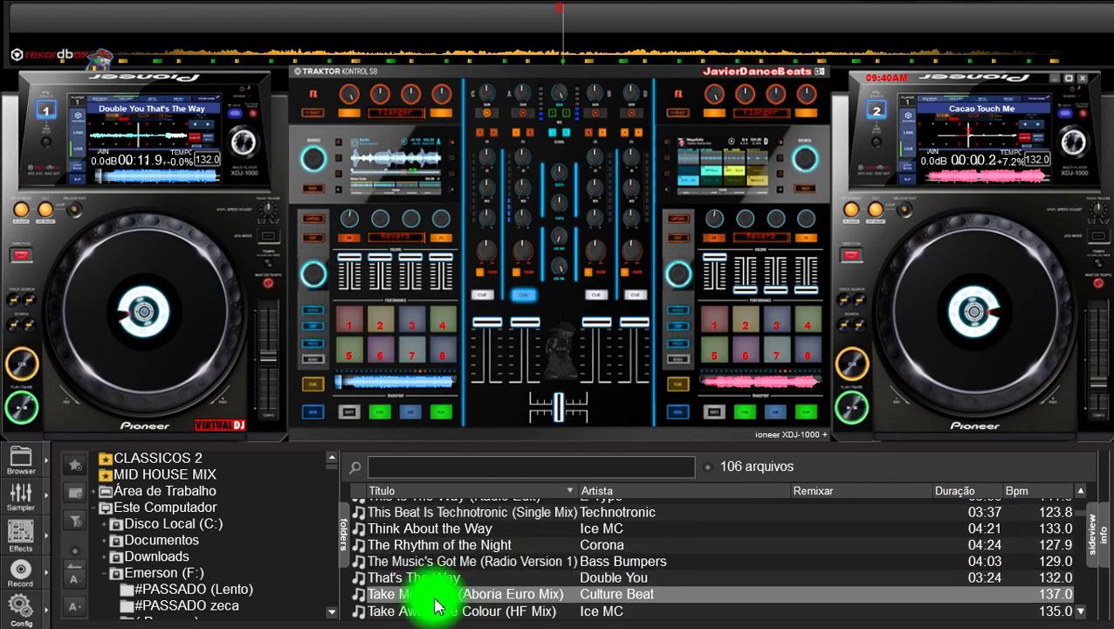
Step: Look through the track list from "Sweet Dreams" down to "Roses Are Red (Original Version)" for a song to mix in, checking BPM values
scroll(505, 570, "down", 3)
left_click(505, 573)
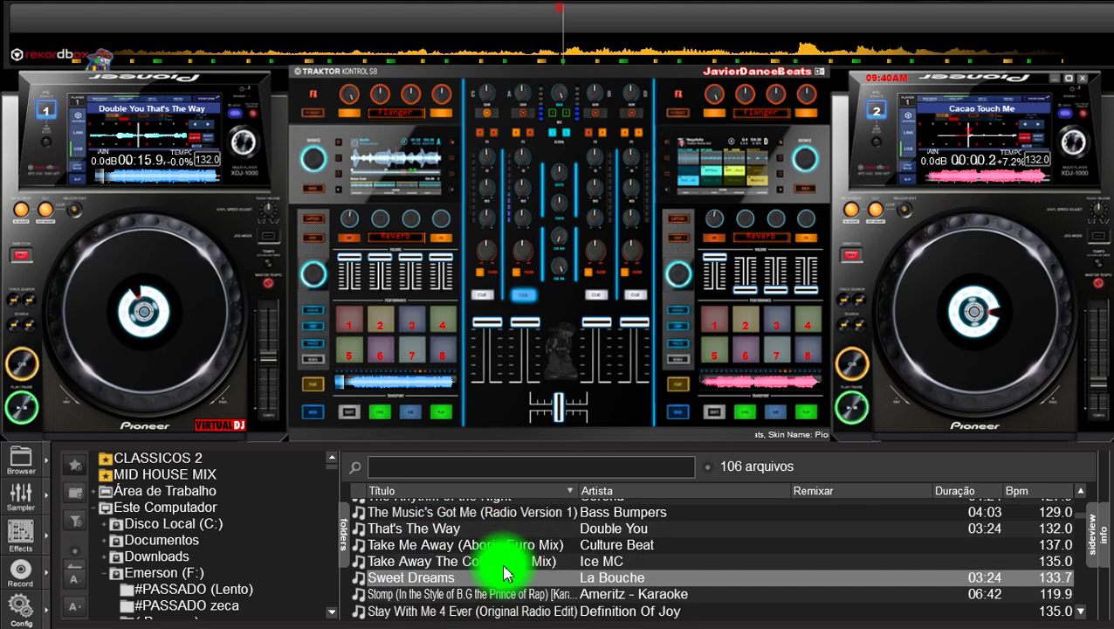
scroll(504, 572, "down", 1)
scroll(505, 573, "down", 1)
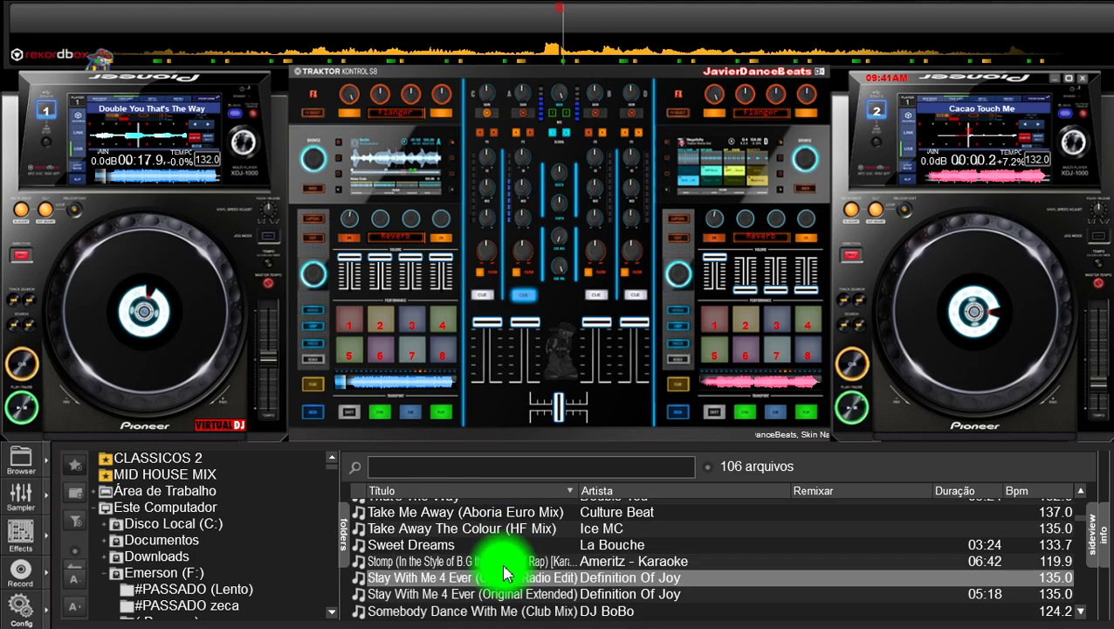
scroll(504, 573, "down", 1)
scroll(505, 573, "down", 1)
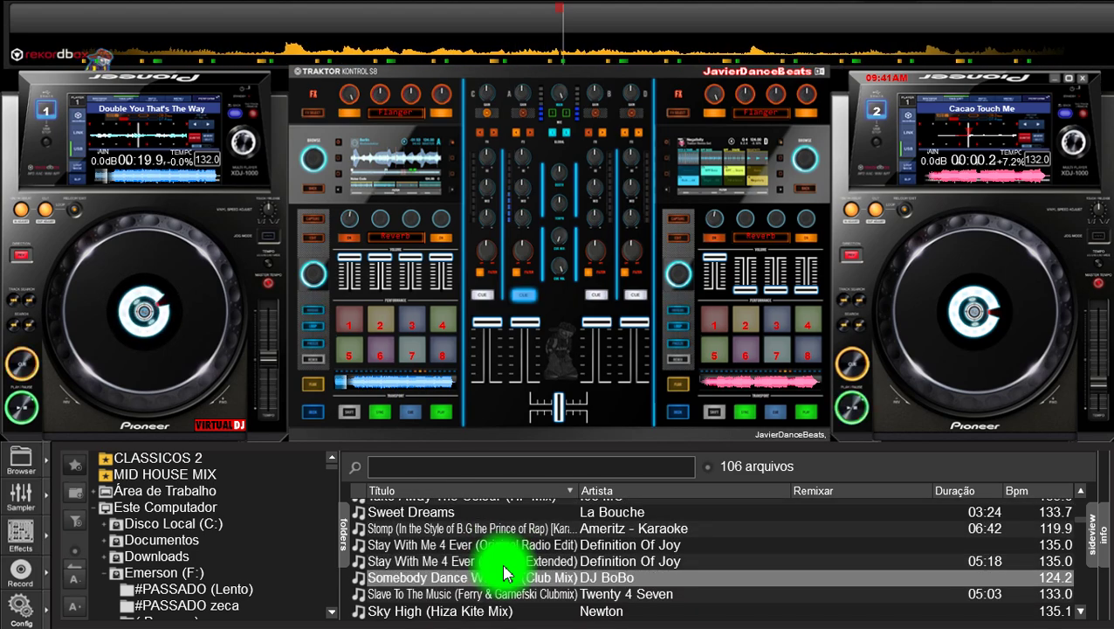
scroll(505, 572, "down", 1)
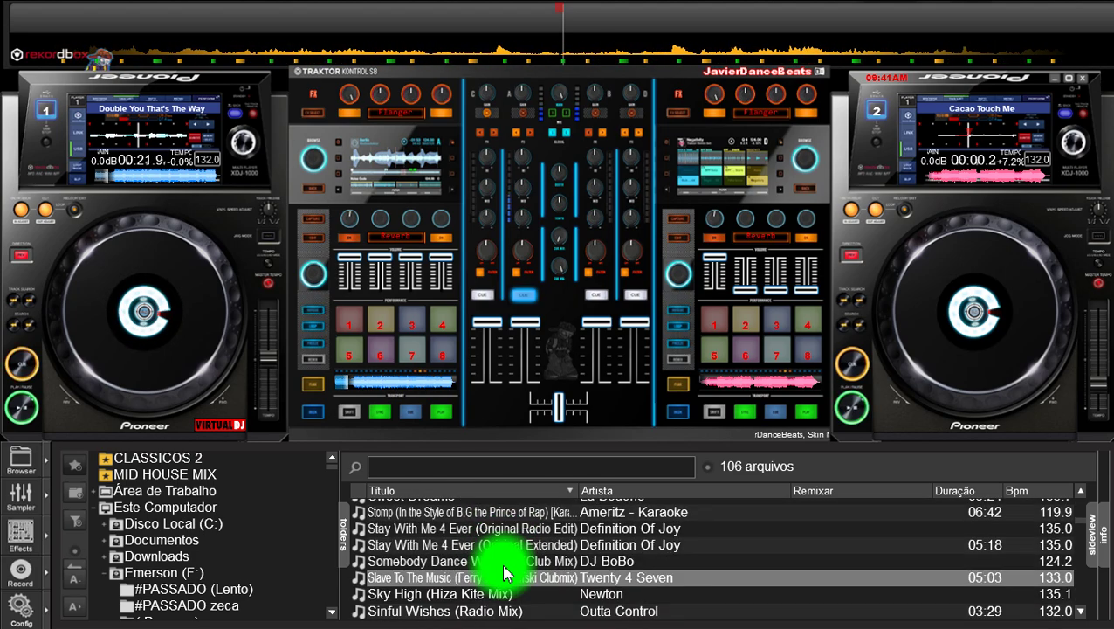
scroll(504, 572, "down", 1)
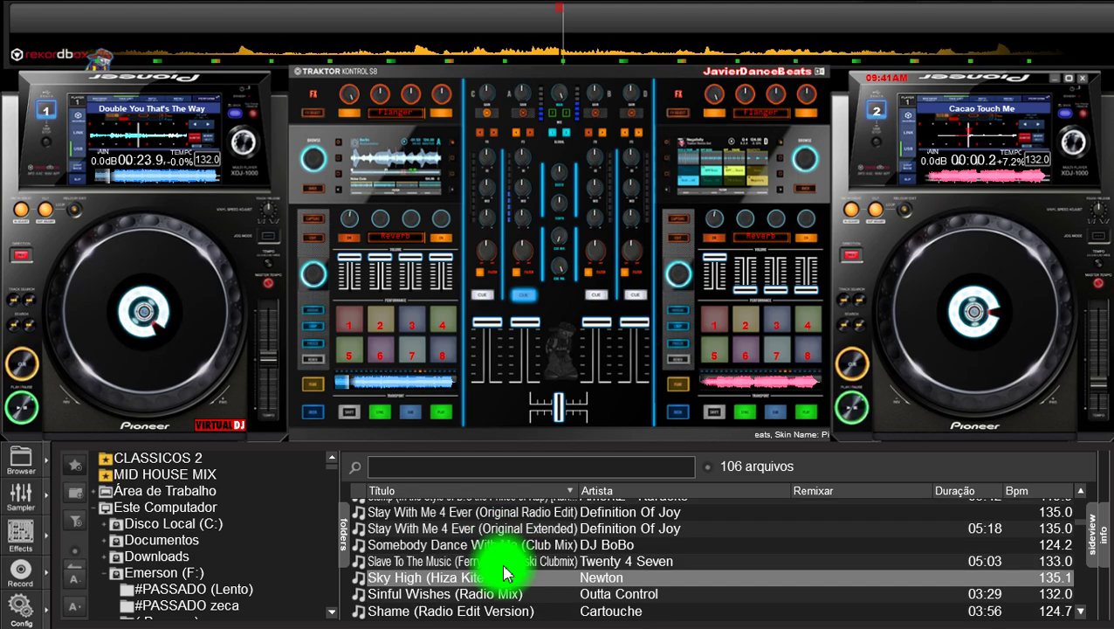
scroll(504, 573, "down", 2)
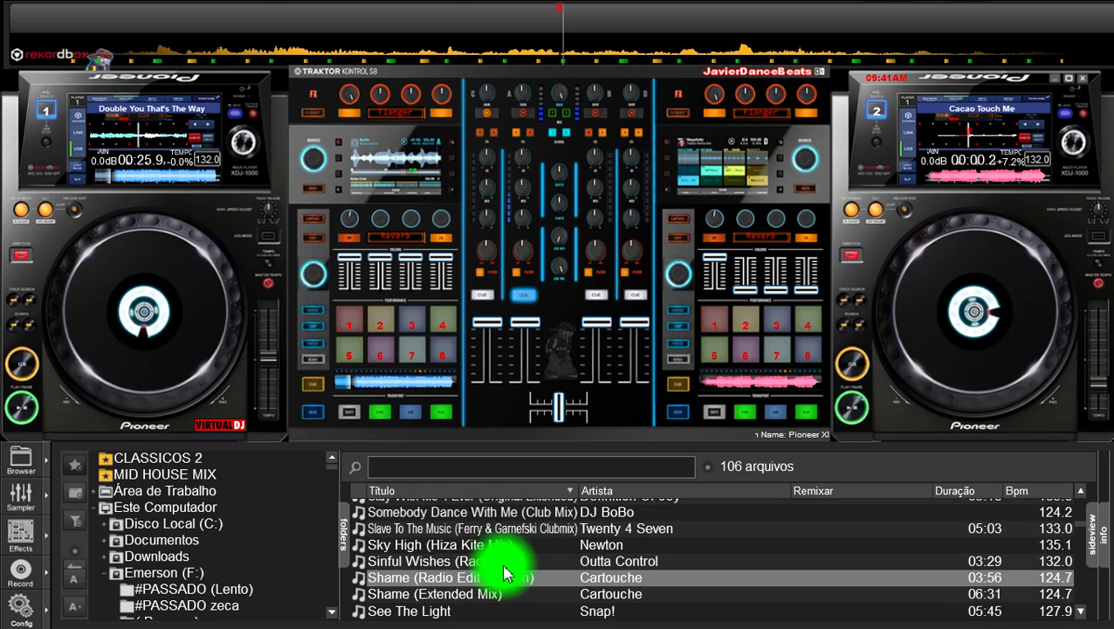
scroll(504, 572, "up", 1)
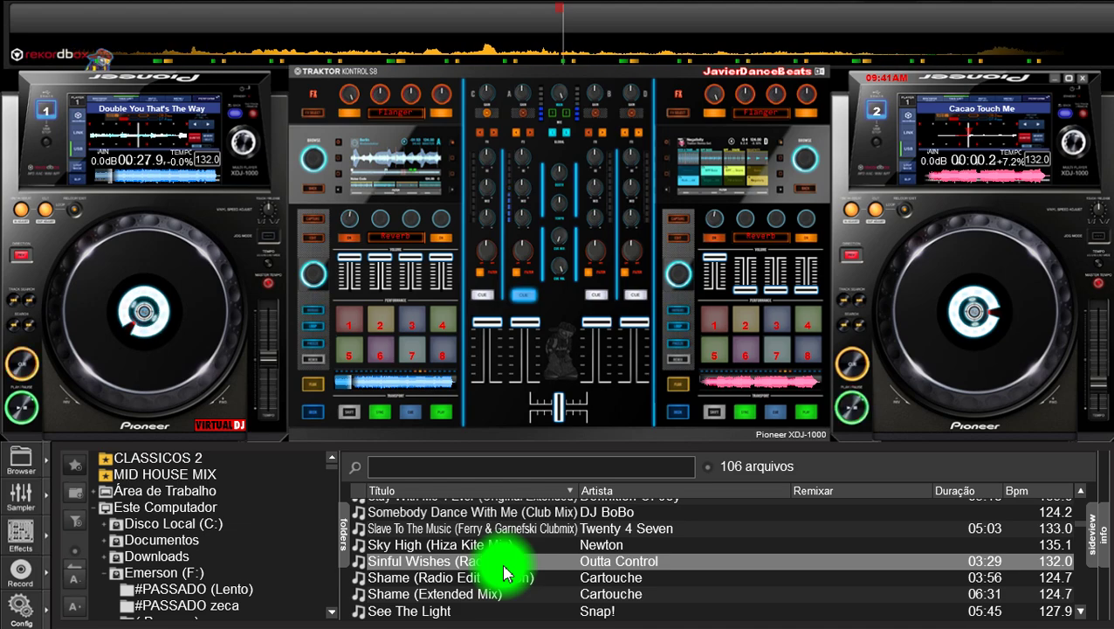
scroll(504, 573, "down", 3)
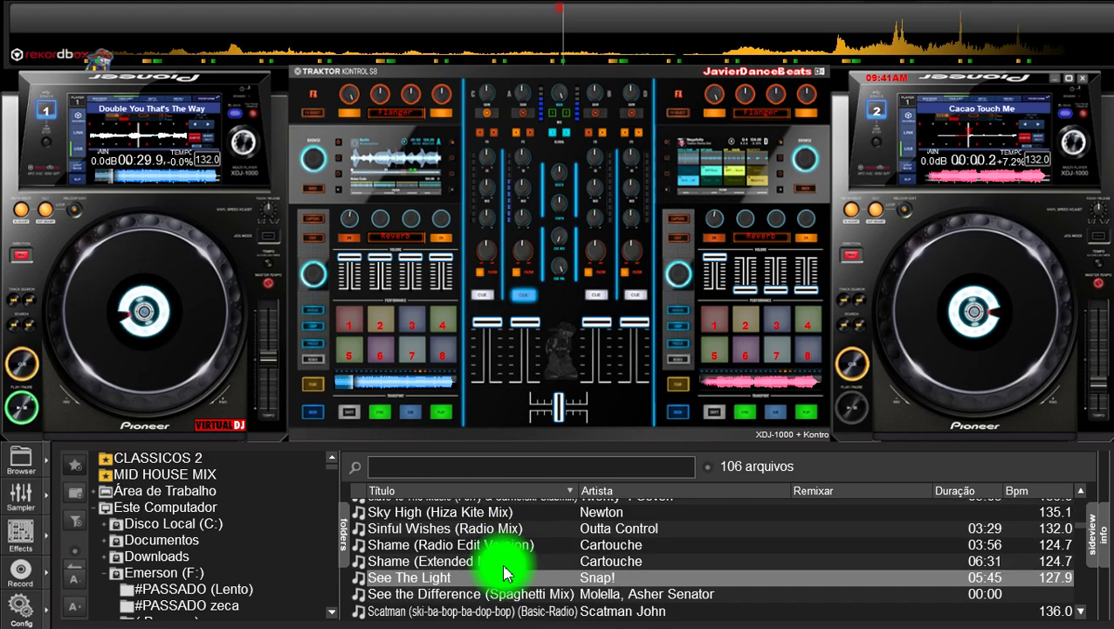
scroll(505, 573, "down", 2)
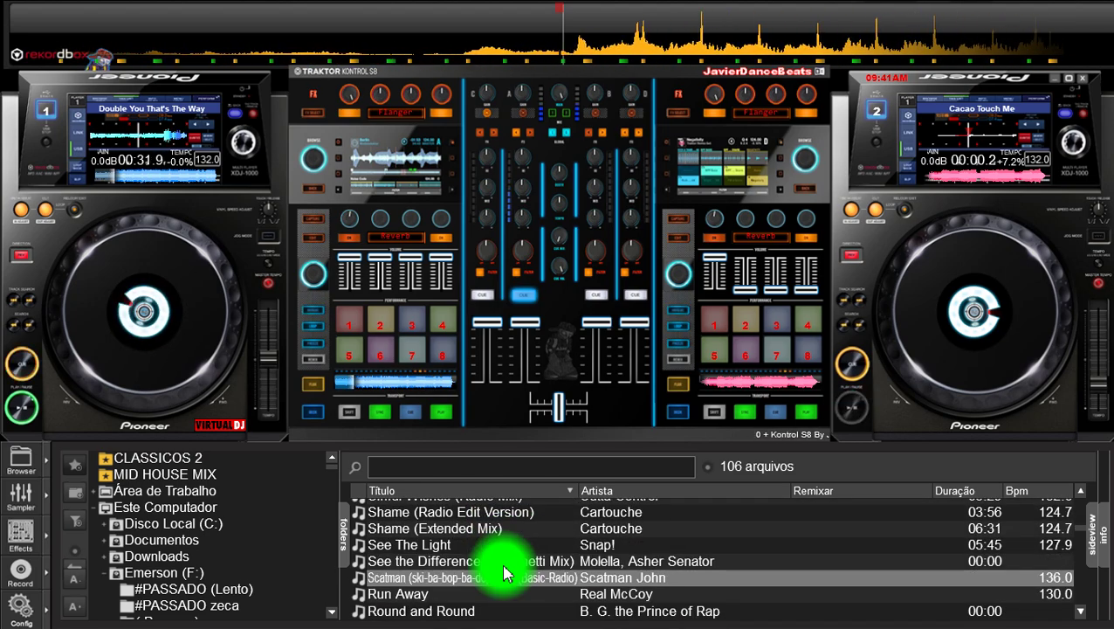
scroll(505, 573, "down", 1)
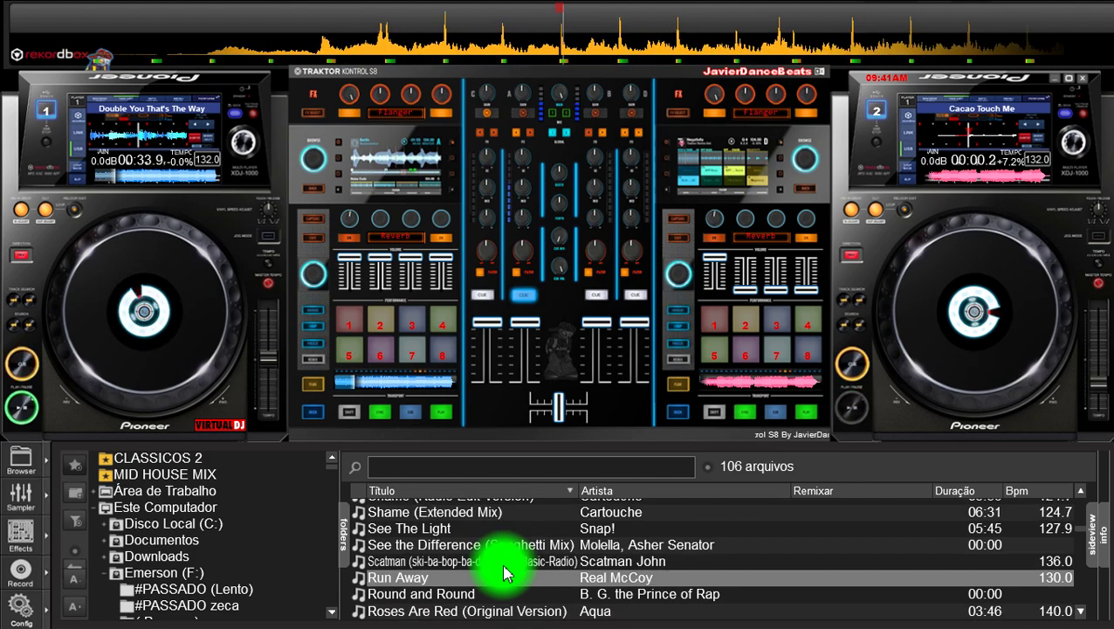
scroll(504, 573, "down", 1)
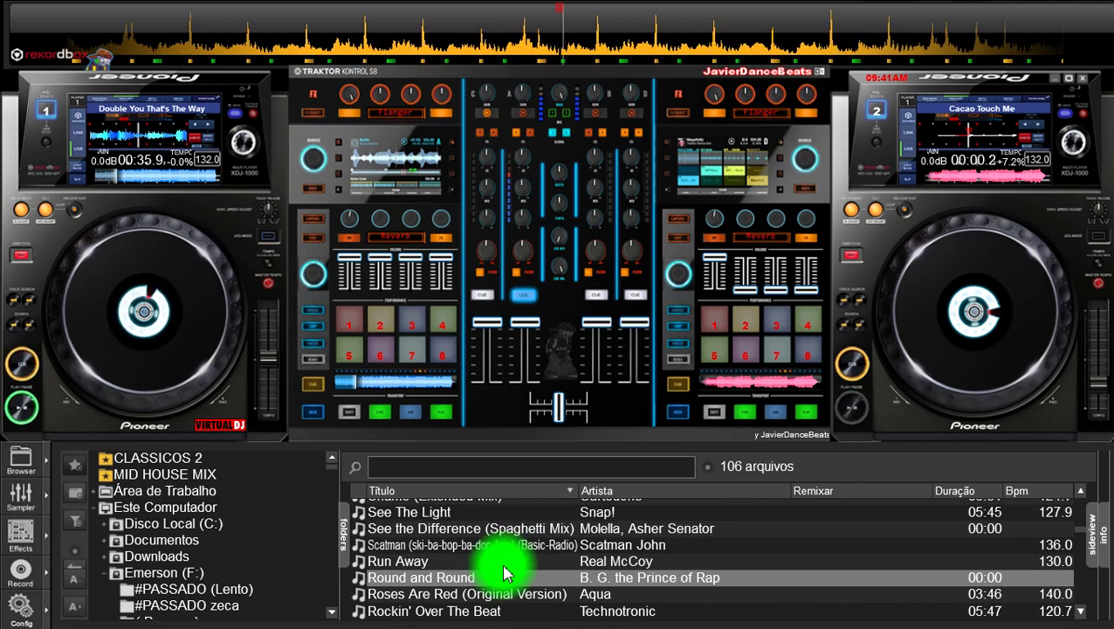
scroll(505, 573, "down", 1)
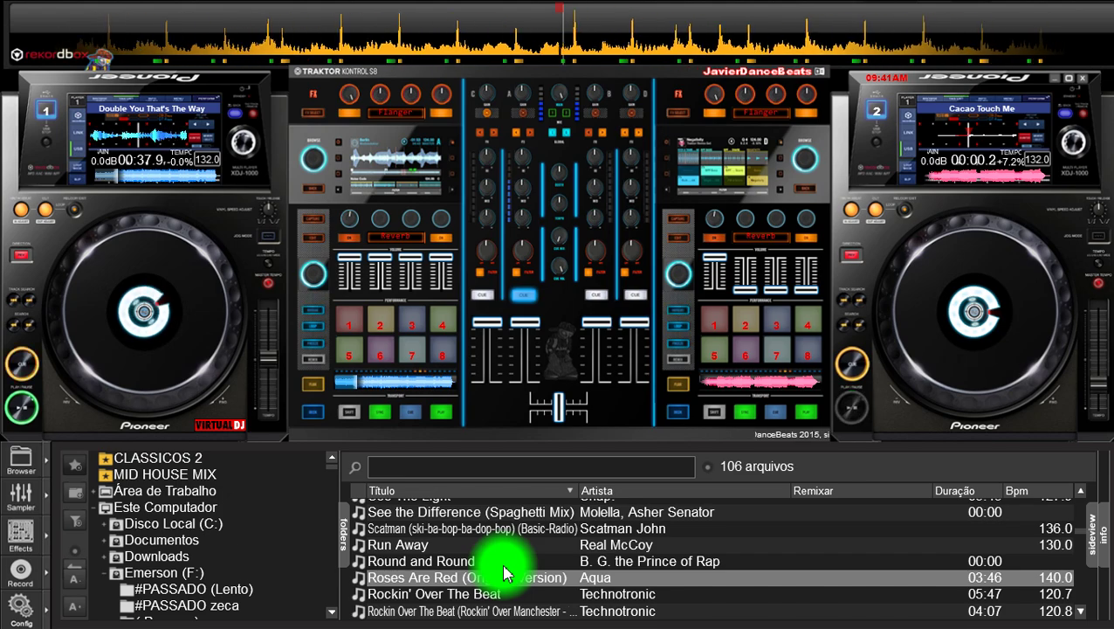
scroll(505, 573, "down", 1)
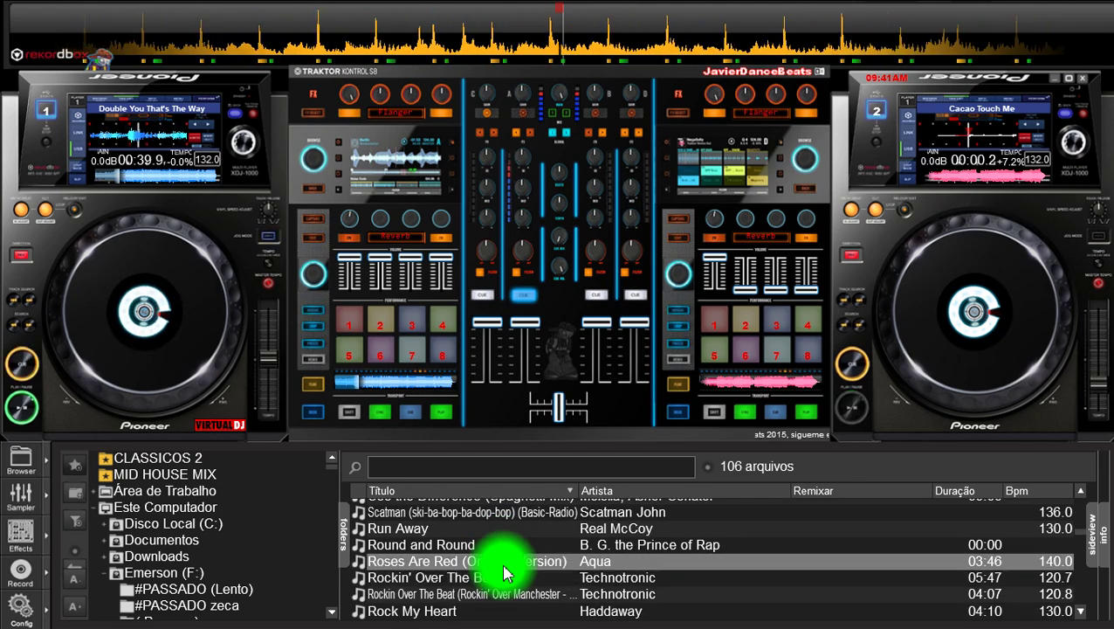
key("Up")
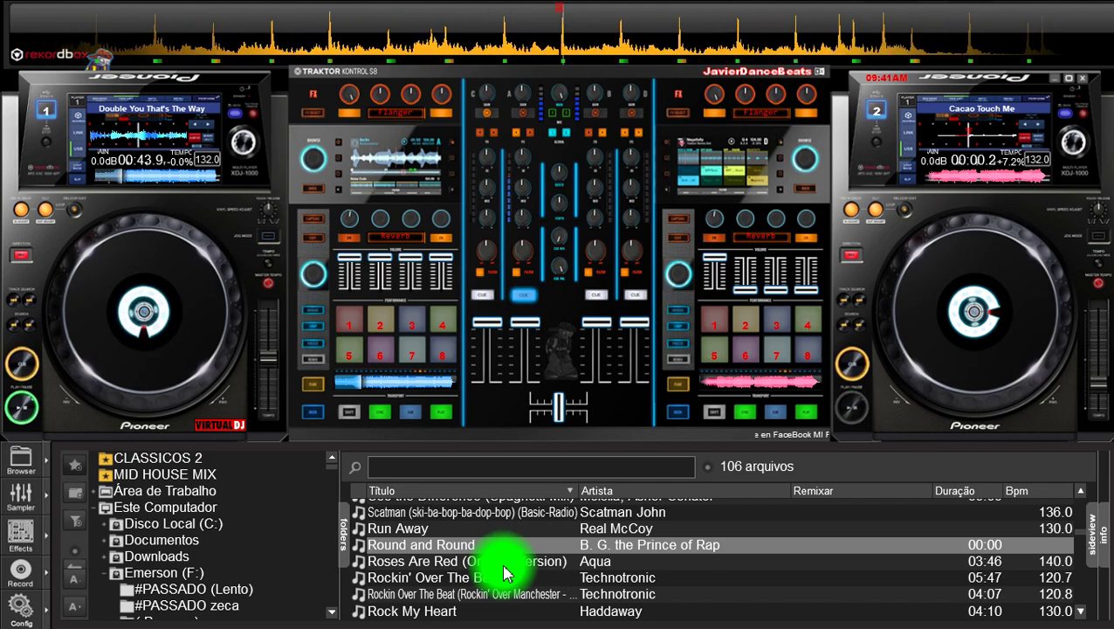
key("Down")
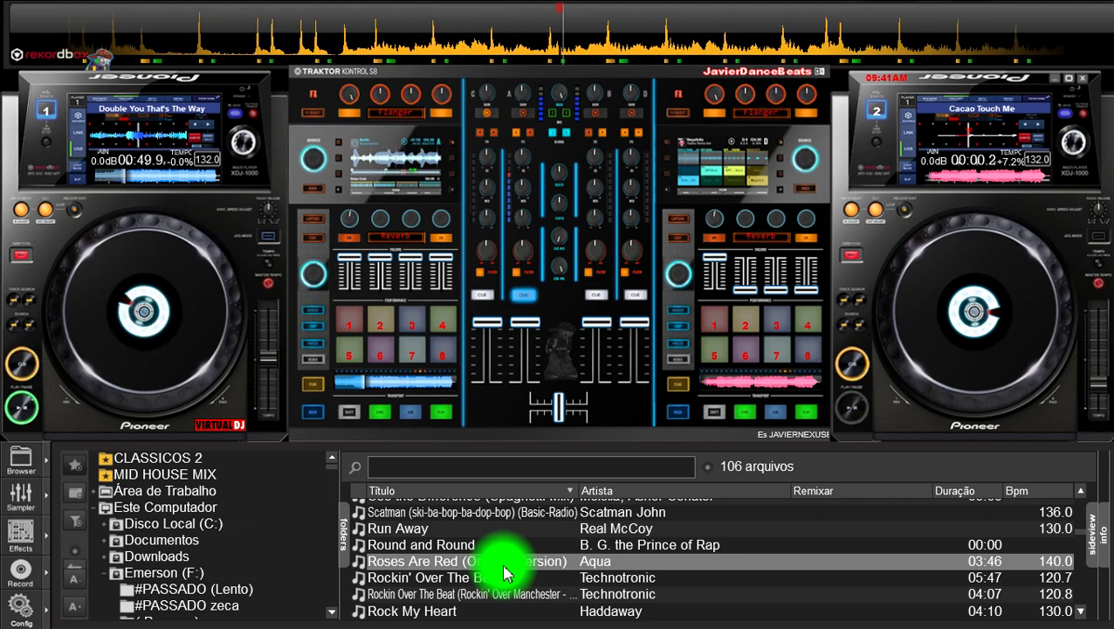
Step: Find "Melody (Main Mix)" by Black Rose further down the track list and load it onto deck 2
left_click(504, 576)
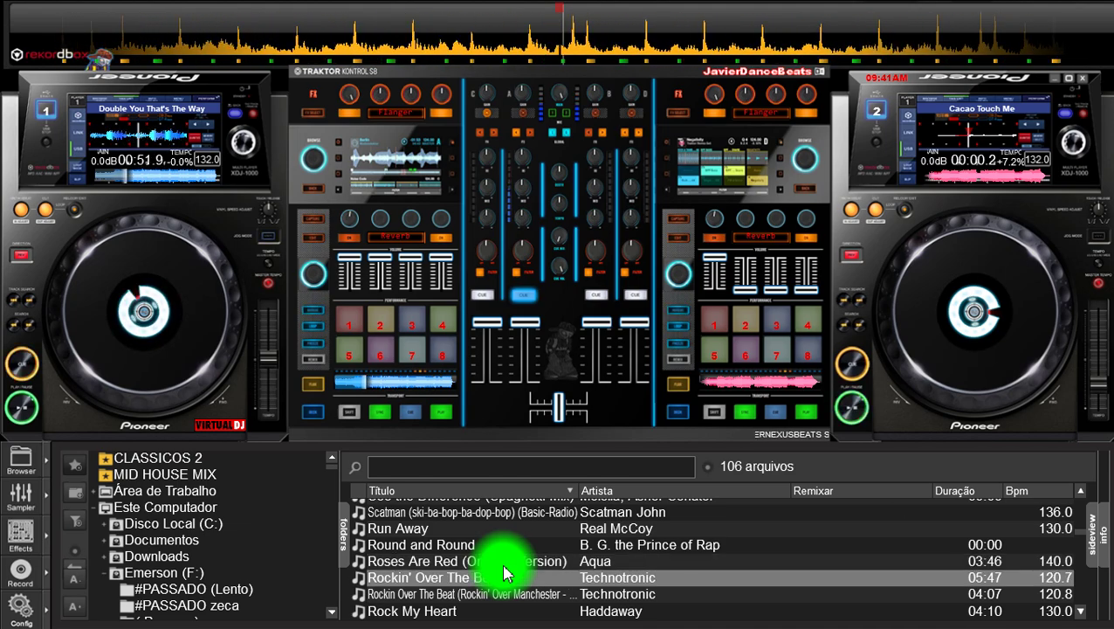
scroll(503, 573, "down", 2)
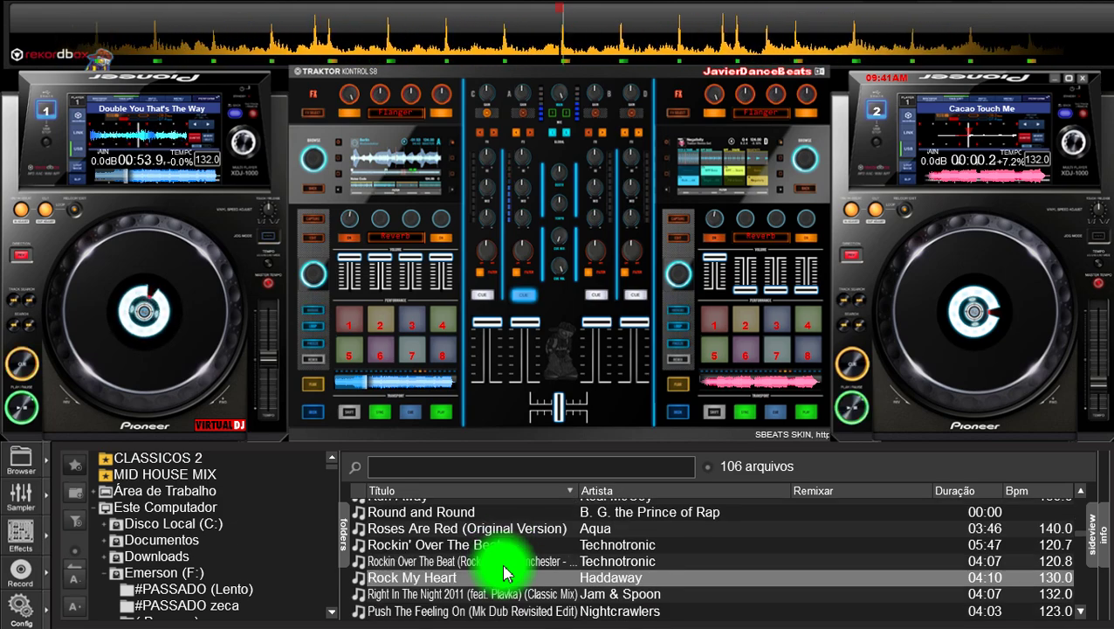
scroll(504, 574, "down", 1)
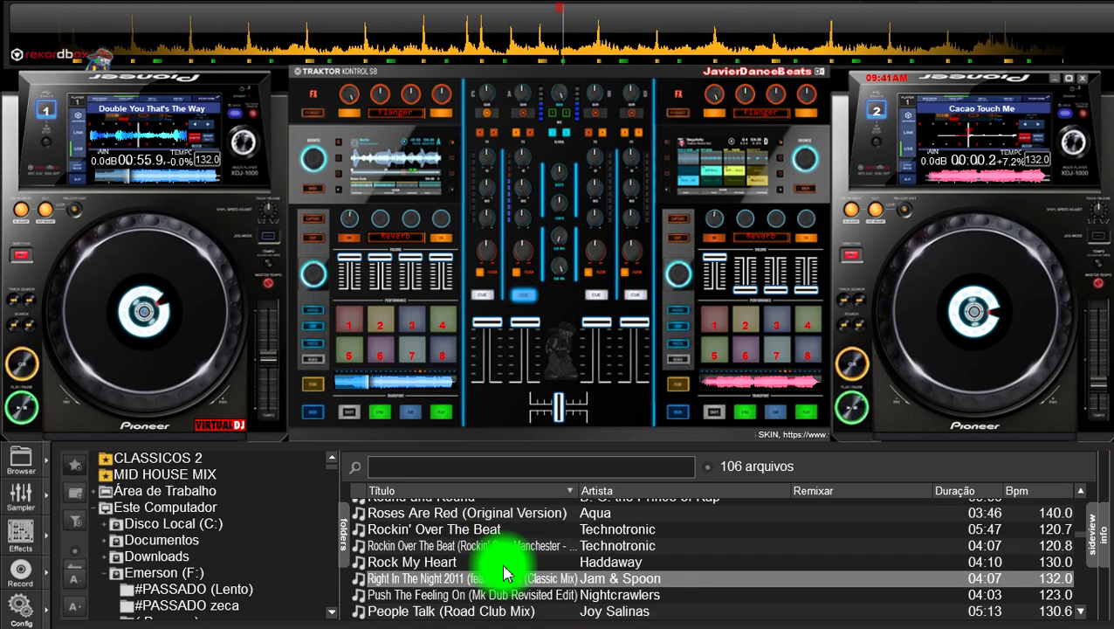
scroll(504, 573, "down", 1)
scroll(503, 574, "down", 1)
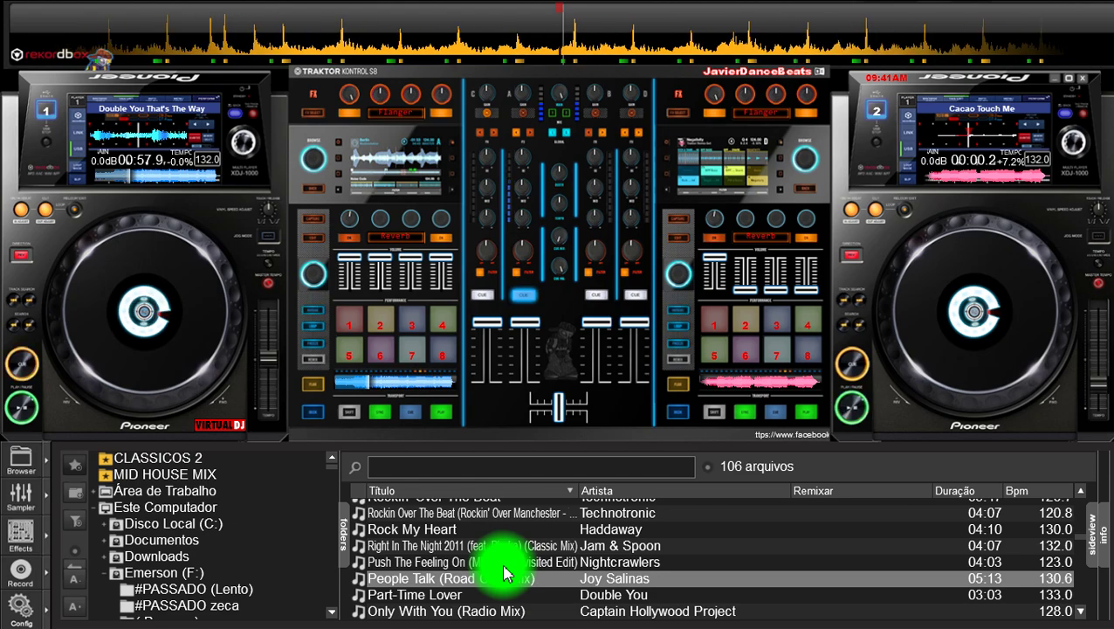
scroll(504, 573, "down", 2)
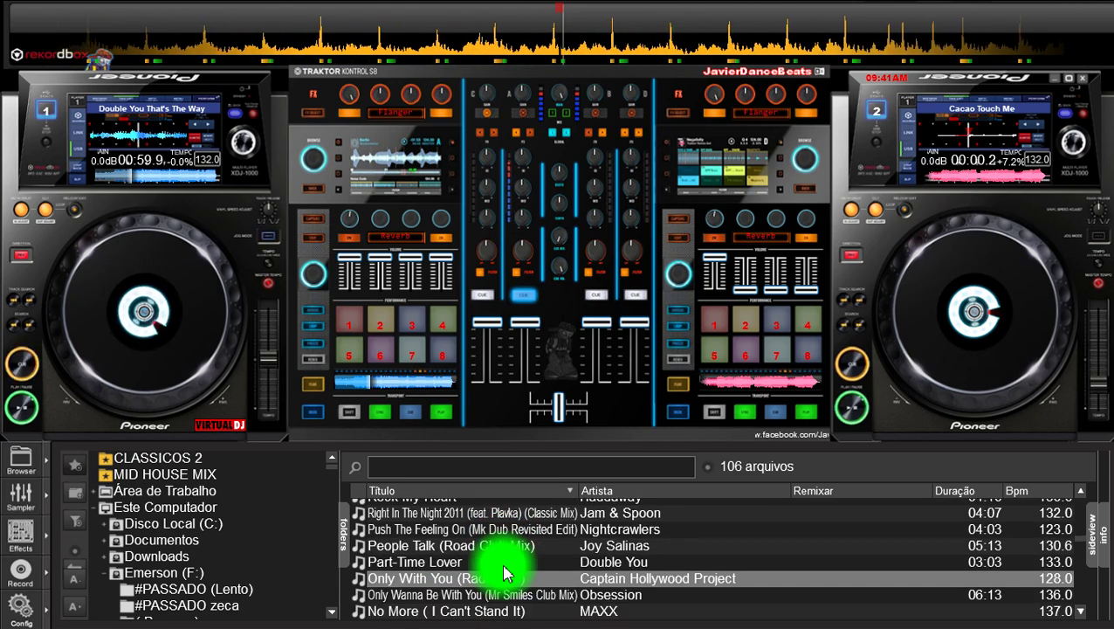
scroll(504, 574, "down", 4)
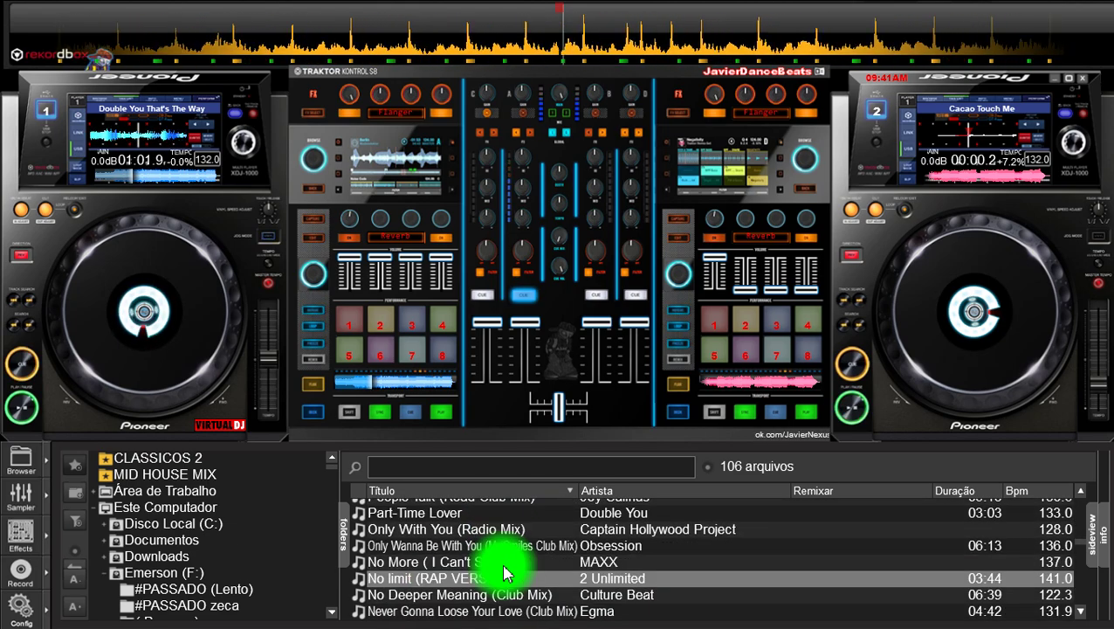
scroll(503, 573, "down", 2)
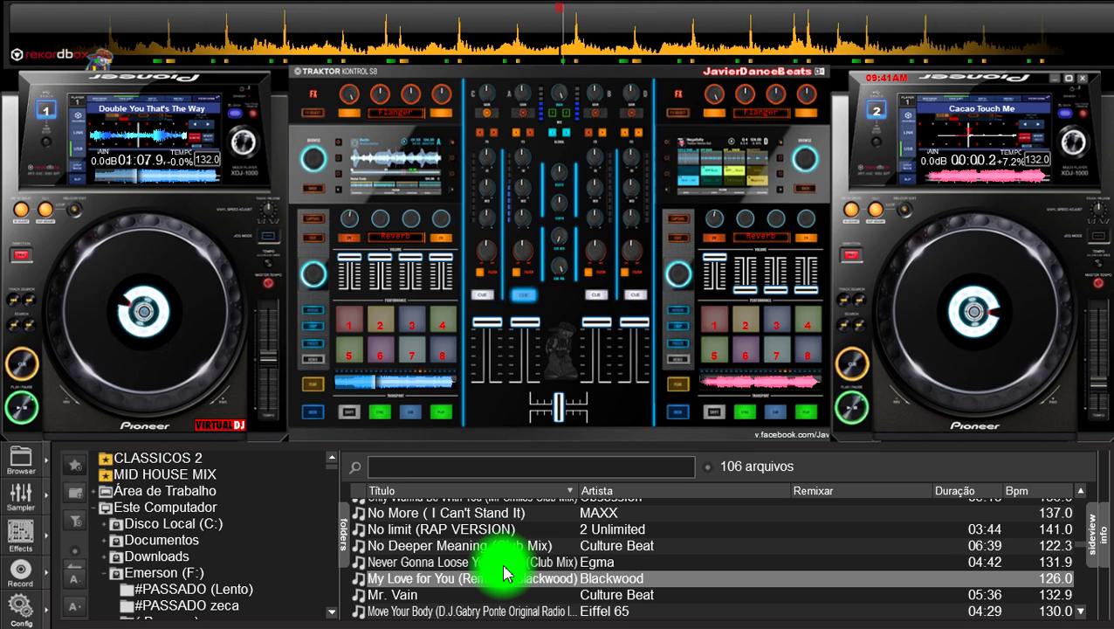
scroll(504, 574, "down", 2)
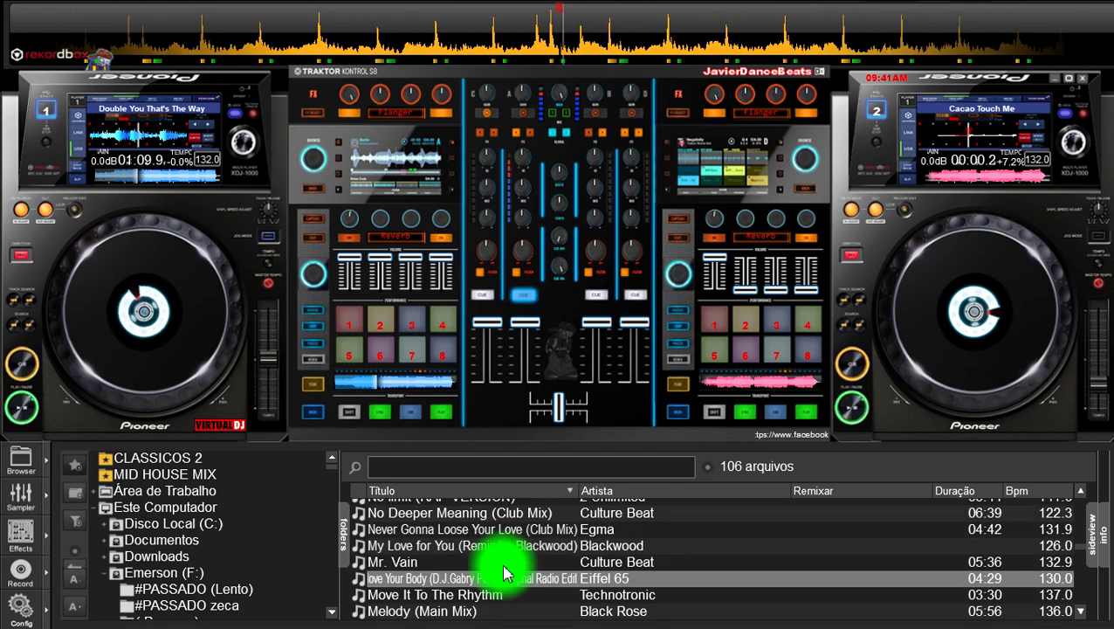
scroll(504, 573, "down", 1)
scroll(504, 574, "down", 1)
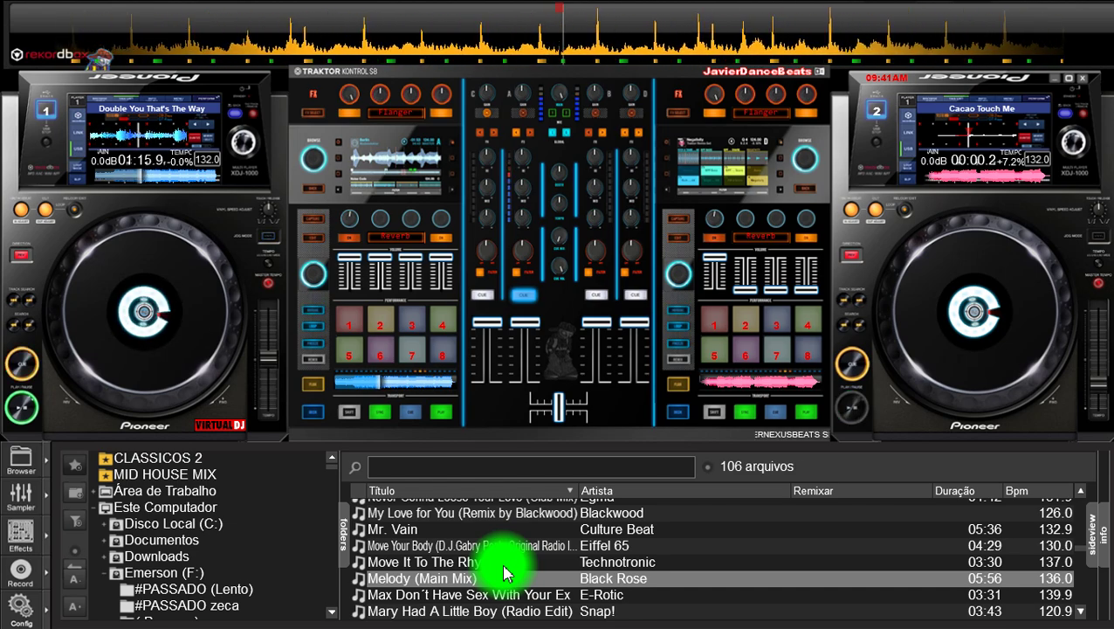
double_click(542, 588)
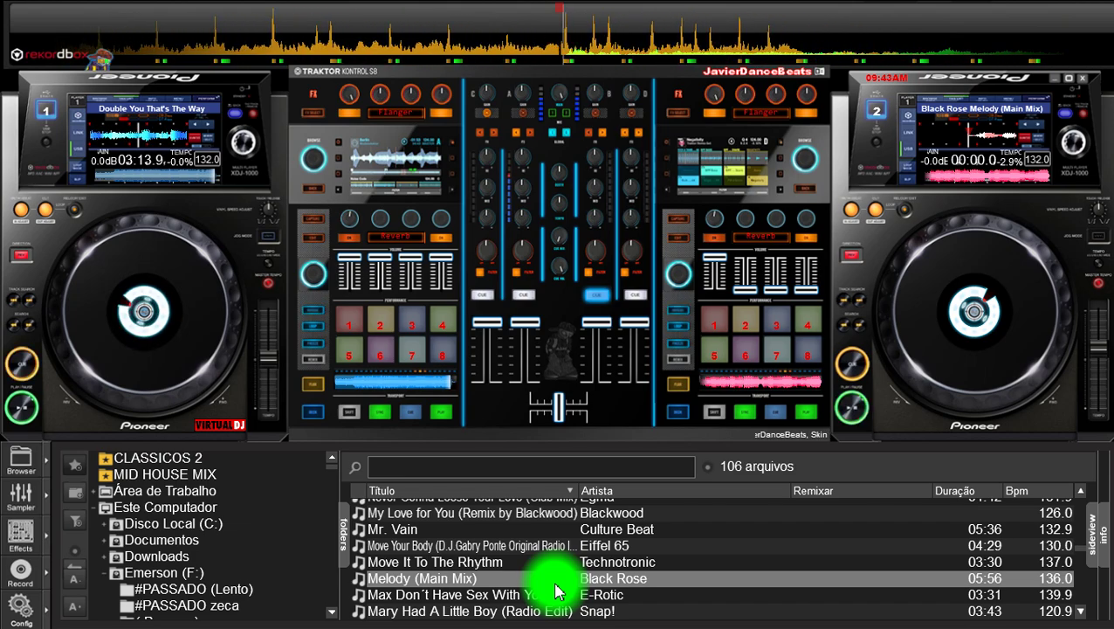
Step: Start playing "Melody (Main Mix)" on deck 2 and return the deck 1 track to its cue point
key("space")
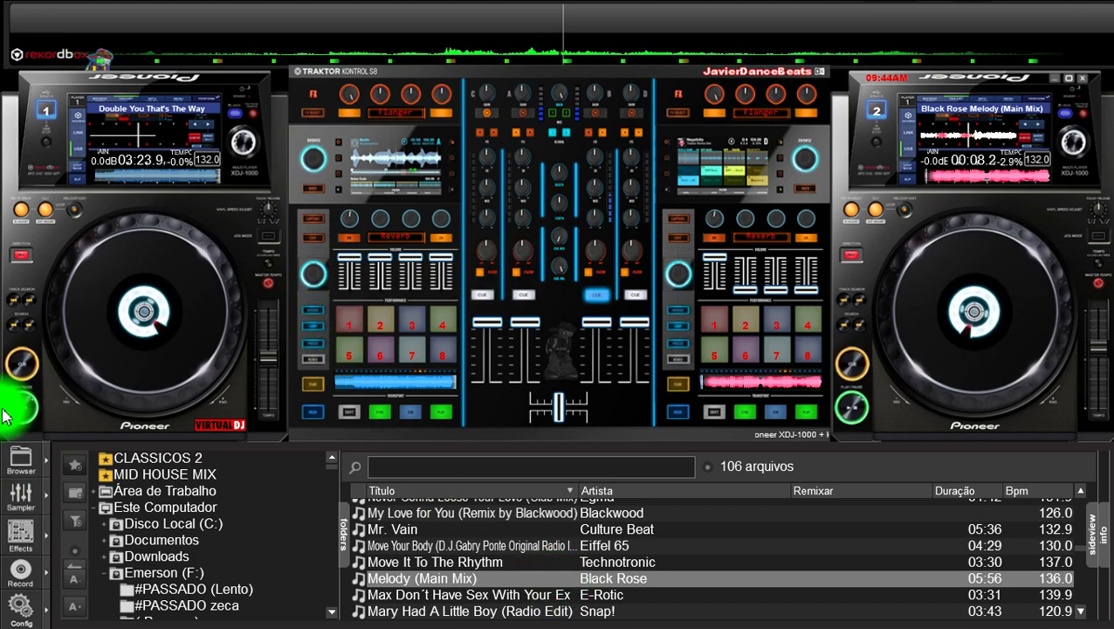
left_click(26, 365)
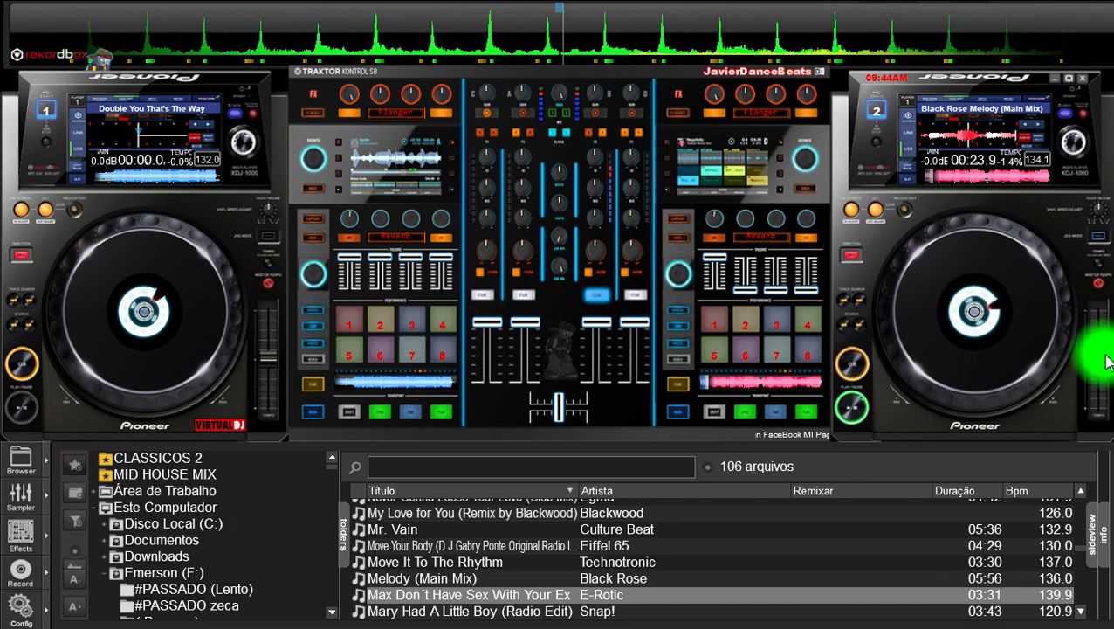
Step: Find "Look Who's Talking (Short)" by Dr. Alban below "Melody (Main Mix)" in the track list and load it onto deck 1
left_click(599, 581)
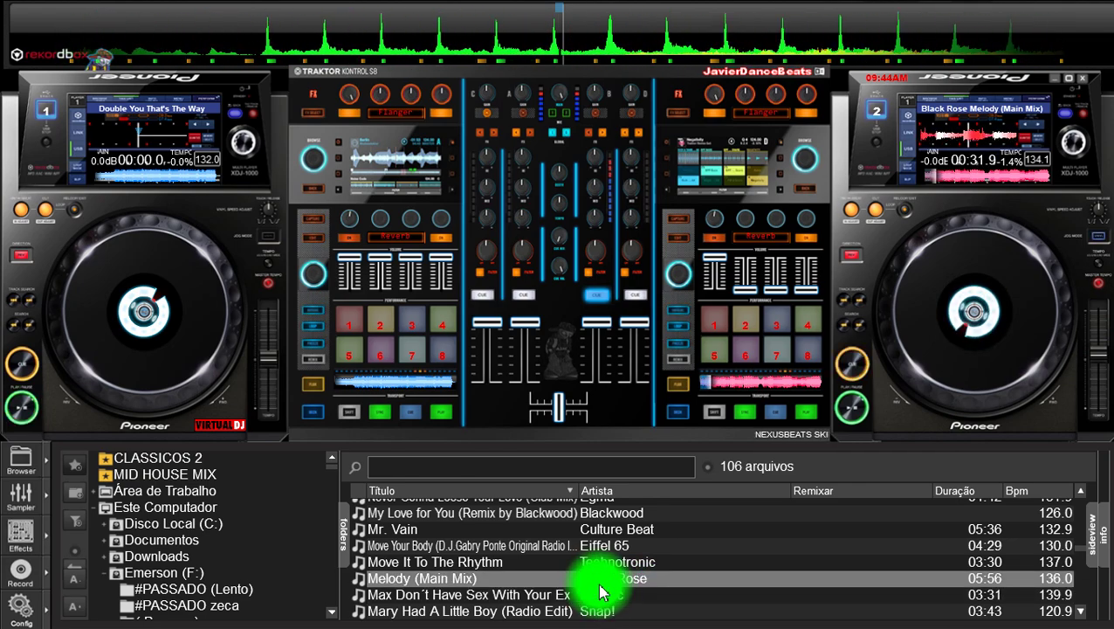
scroll(599, 592, "down", 1)
scroll(599, 592, "down", 1)
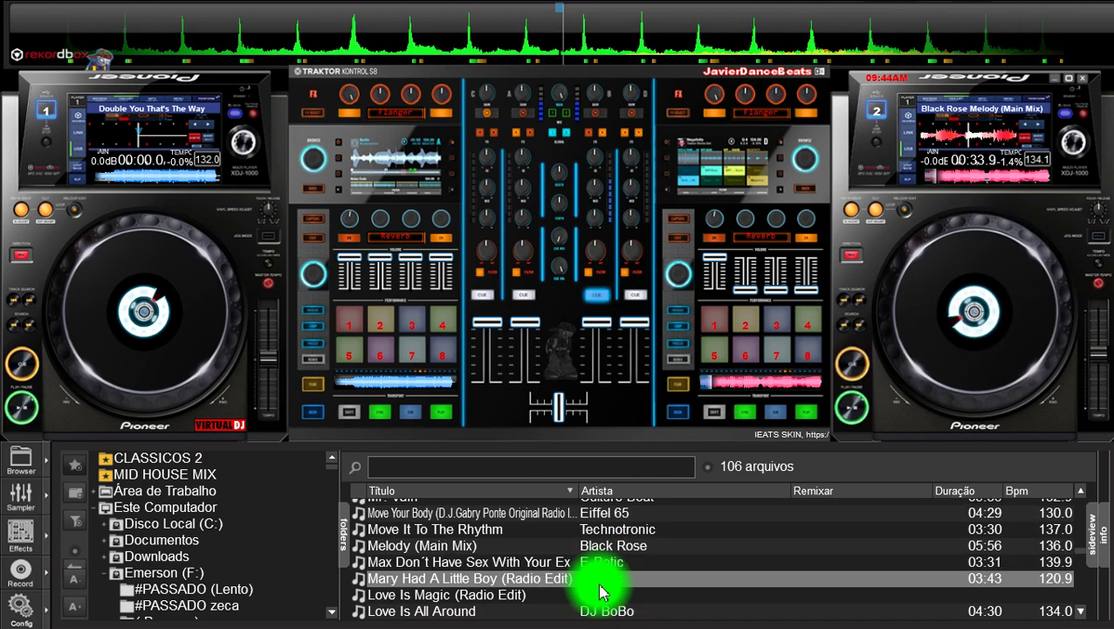
scroll(599, 592, "down", 1)
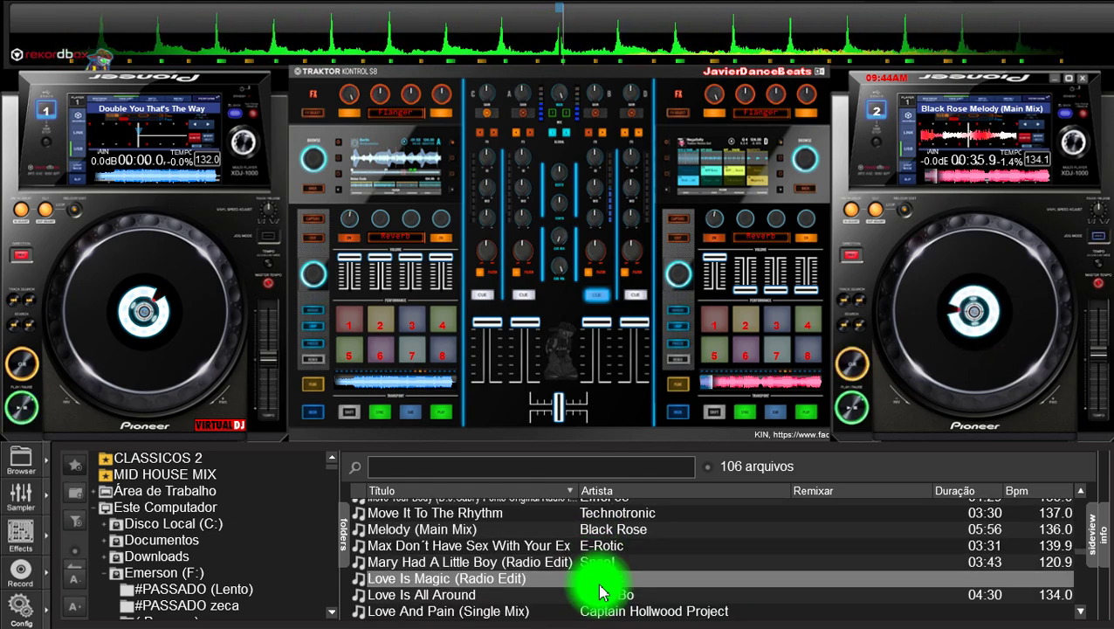
scroll(599, 592, "down", 1)
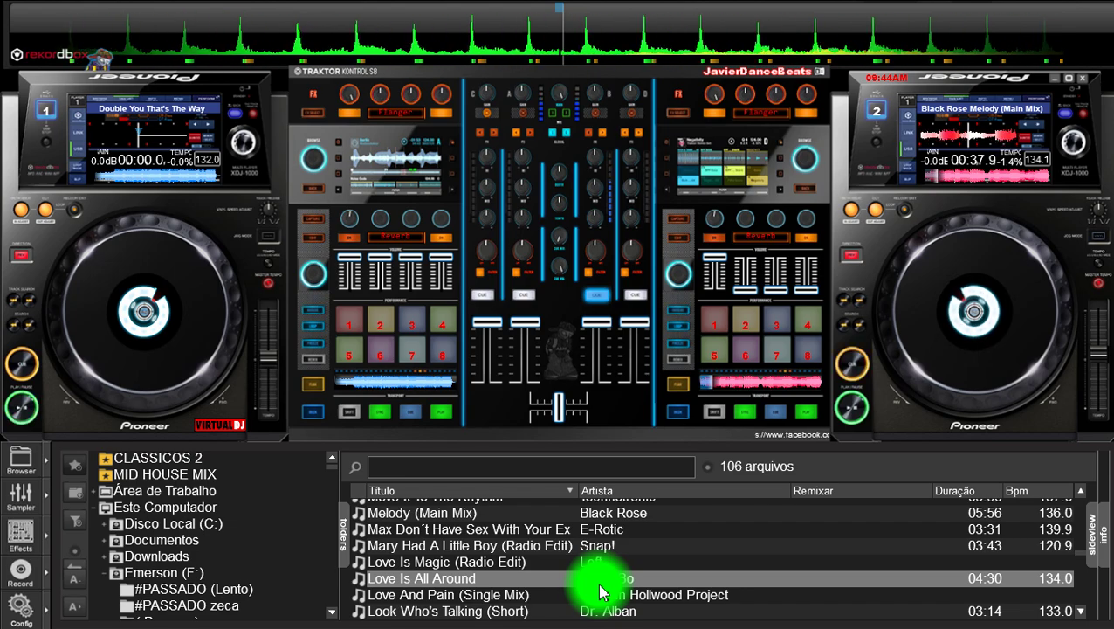
scroll(599, 592, "down", 1)
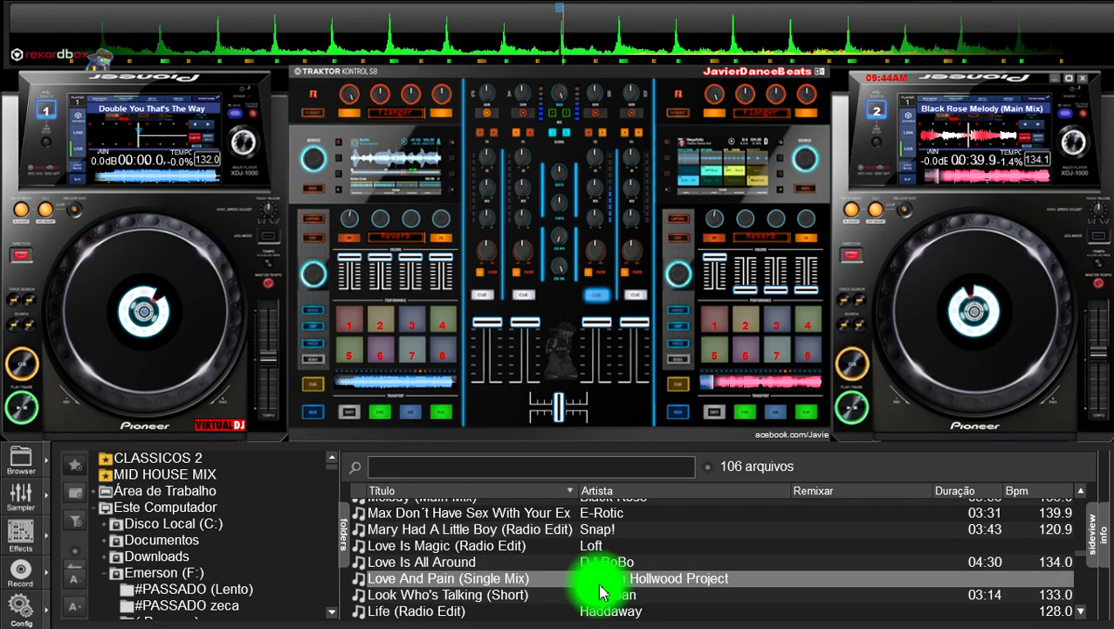
scroll(599, 592, "down", 1)
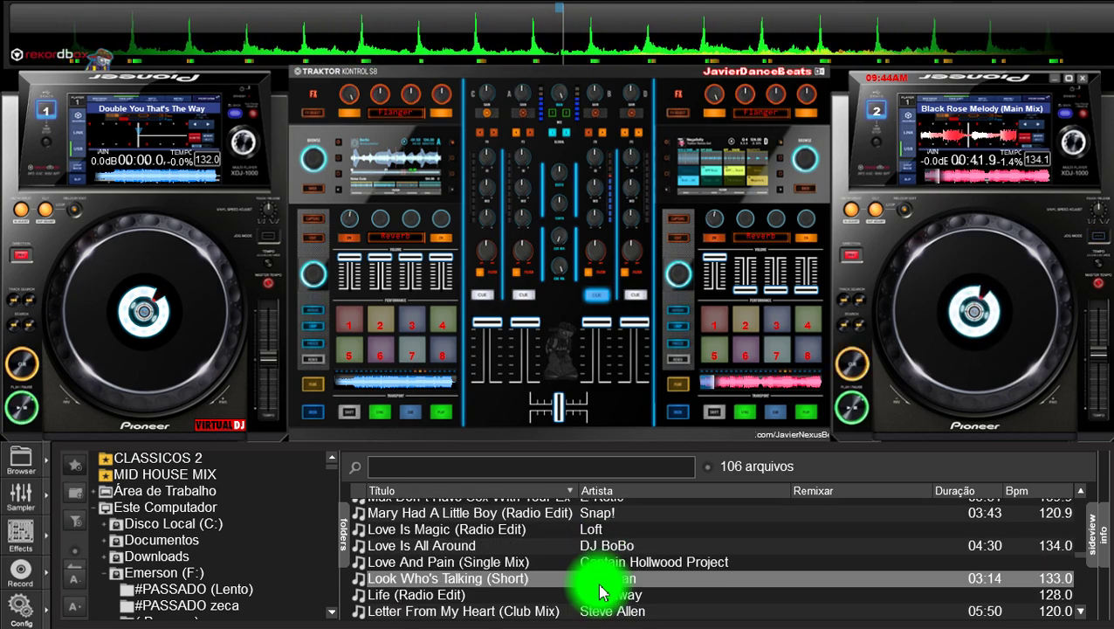
double_click(600, 584)
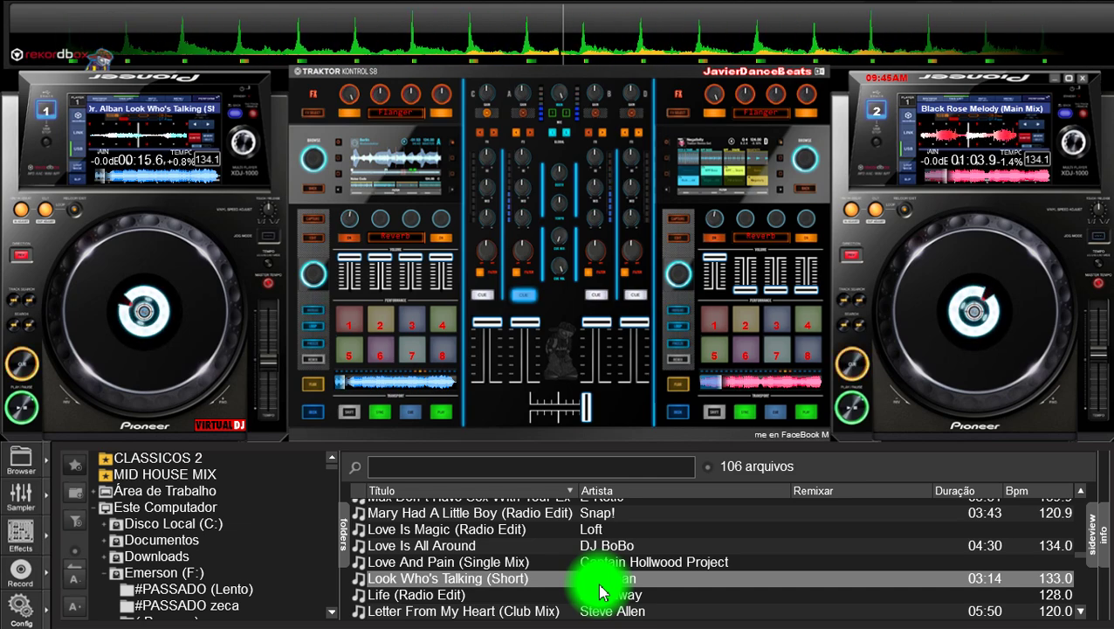
double_click(599, 592)
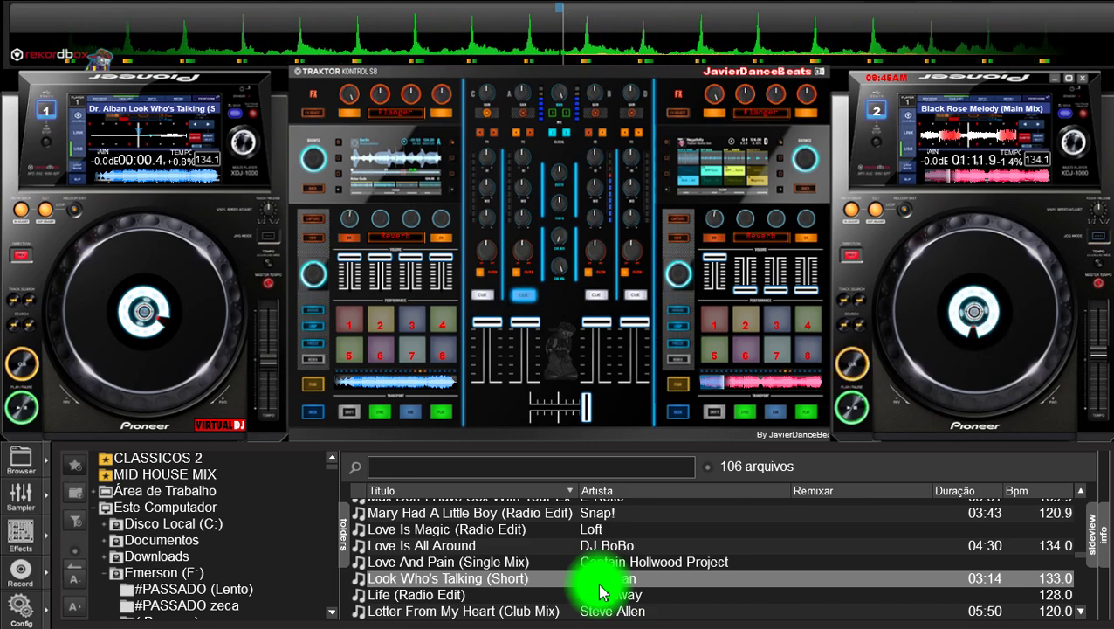
Step: Look through the track list from "Life (Radio Edit)" down to "Don't Stop The Music (On & On Mix)", comparing titles and BPM values for the next song
scroll(599, 592, "down", 1)
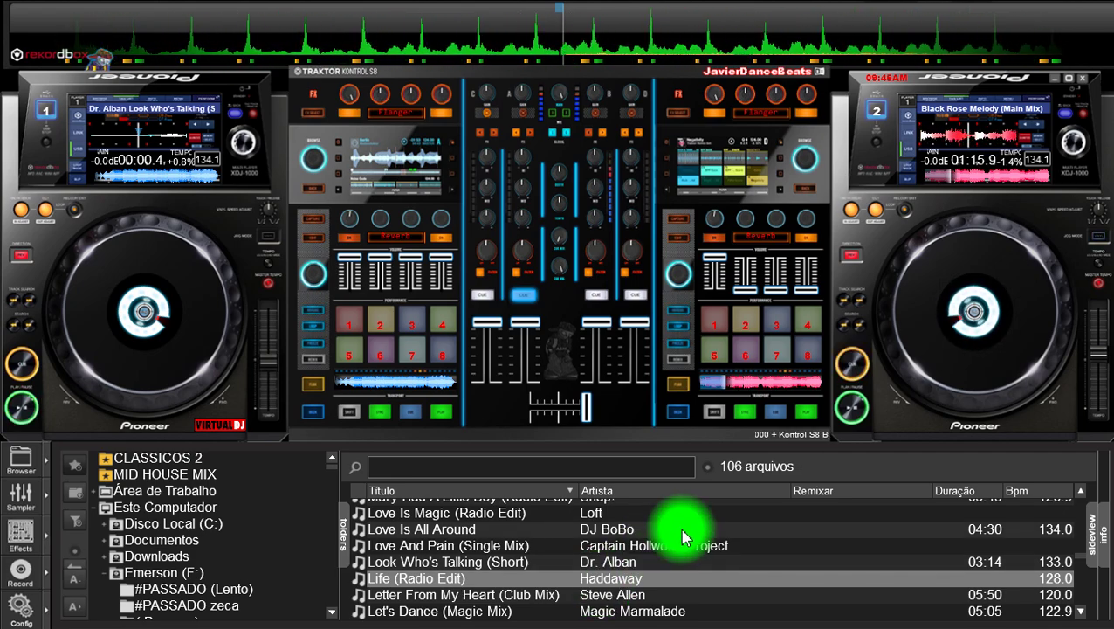
scroll(682, 537, "down", 2)
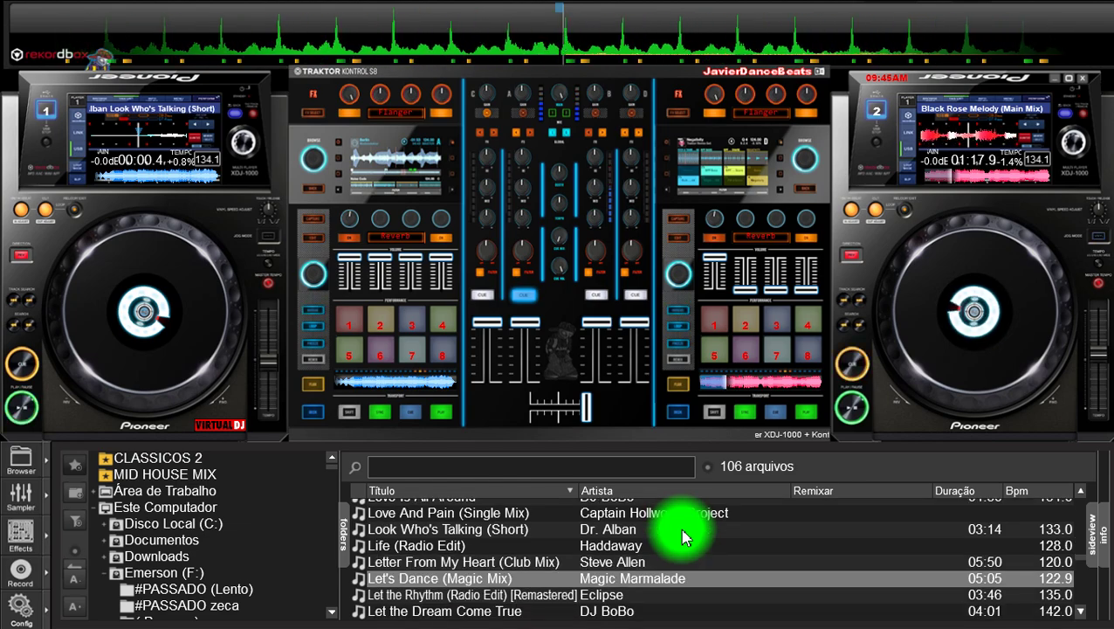
scroll(682, 537, "down", 1)
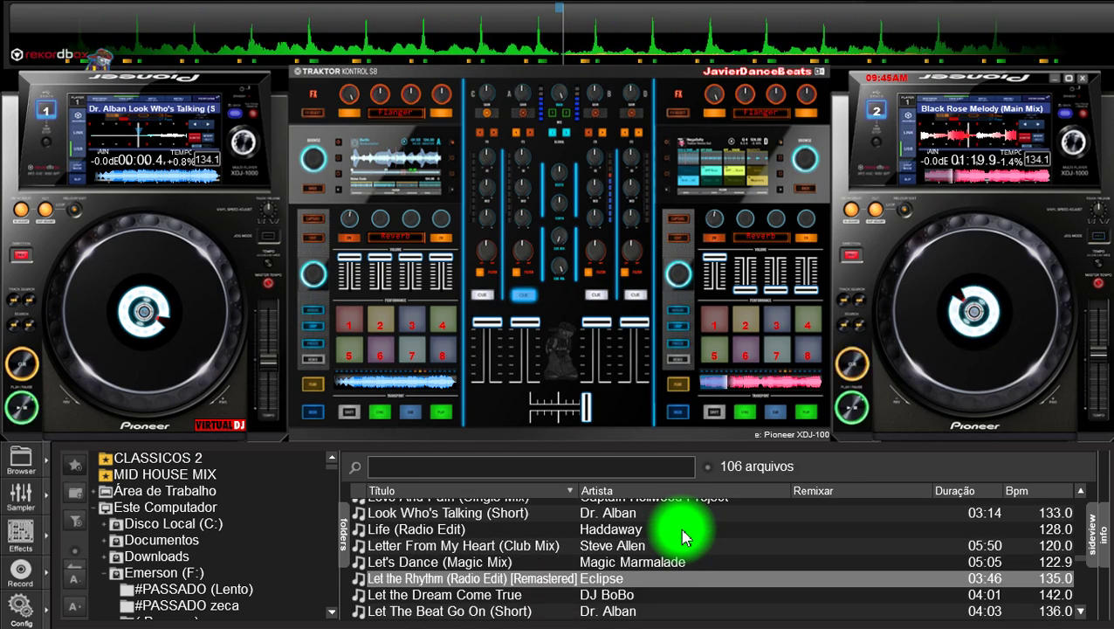
scroll(682, 537, "down", 2)
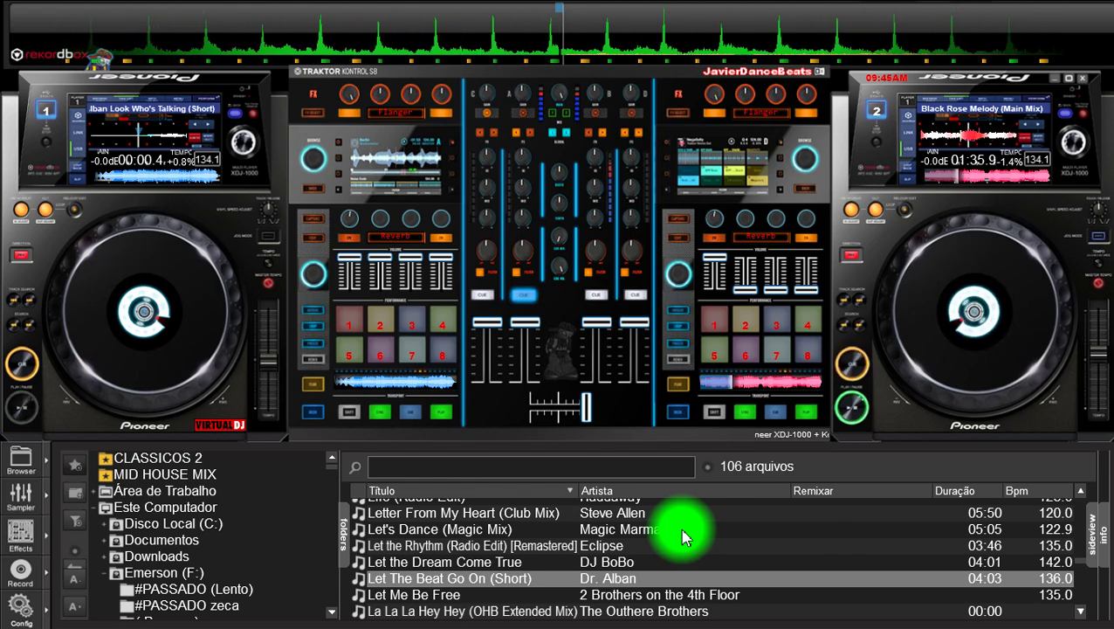
key("Down")
key("Down")
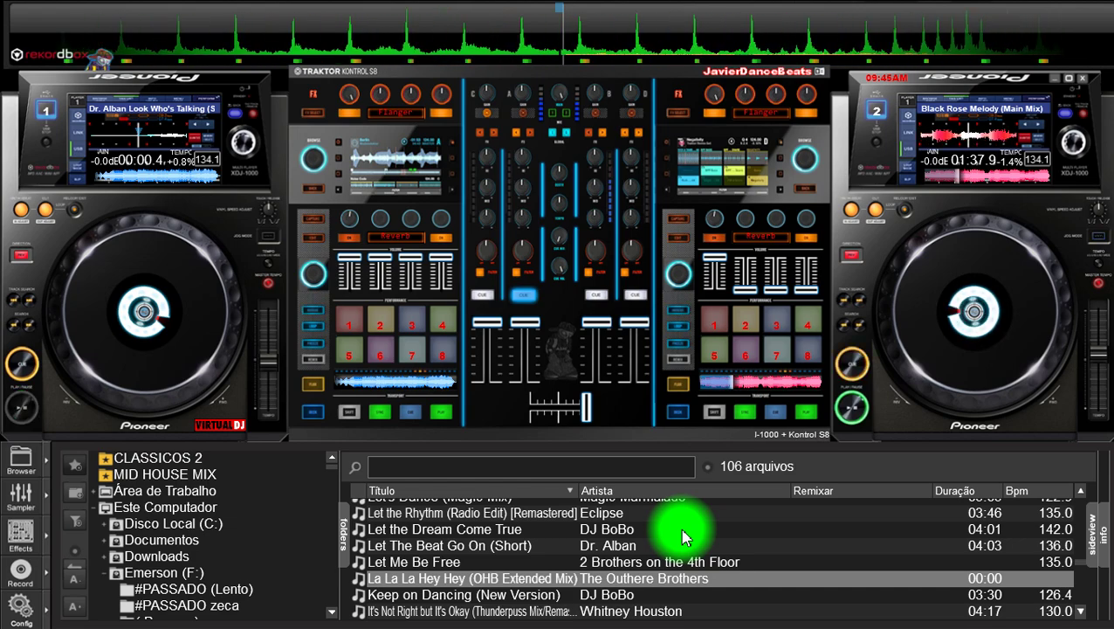
key("Down")
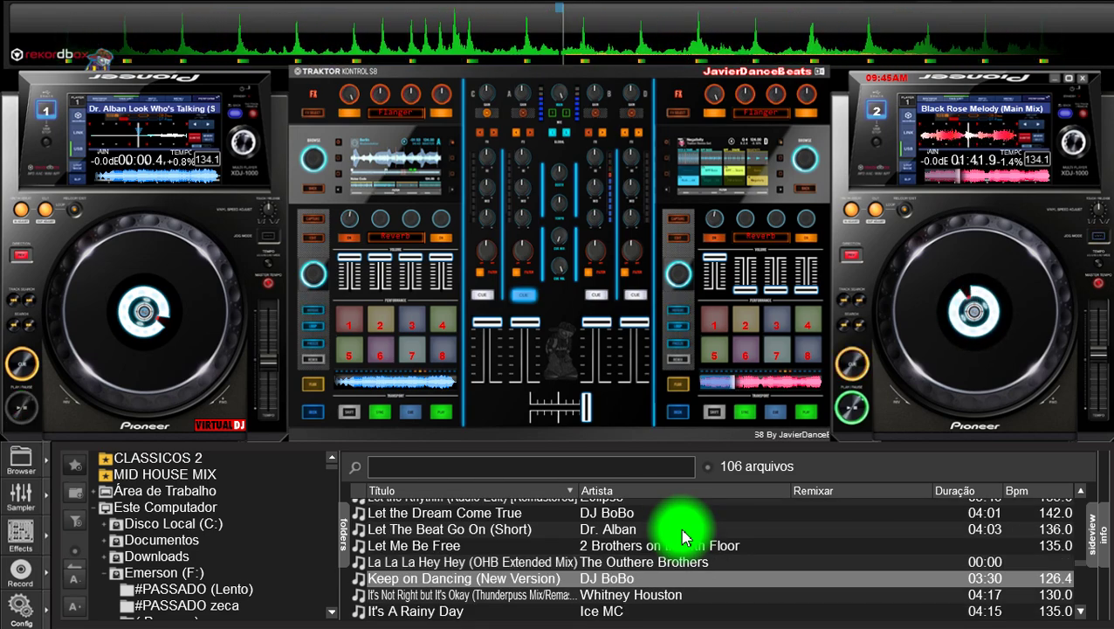
key("Down")
key("Down")
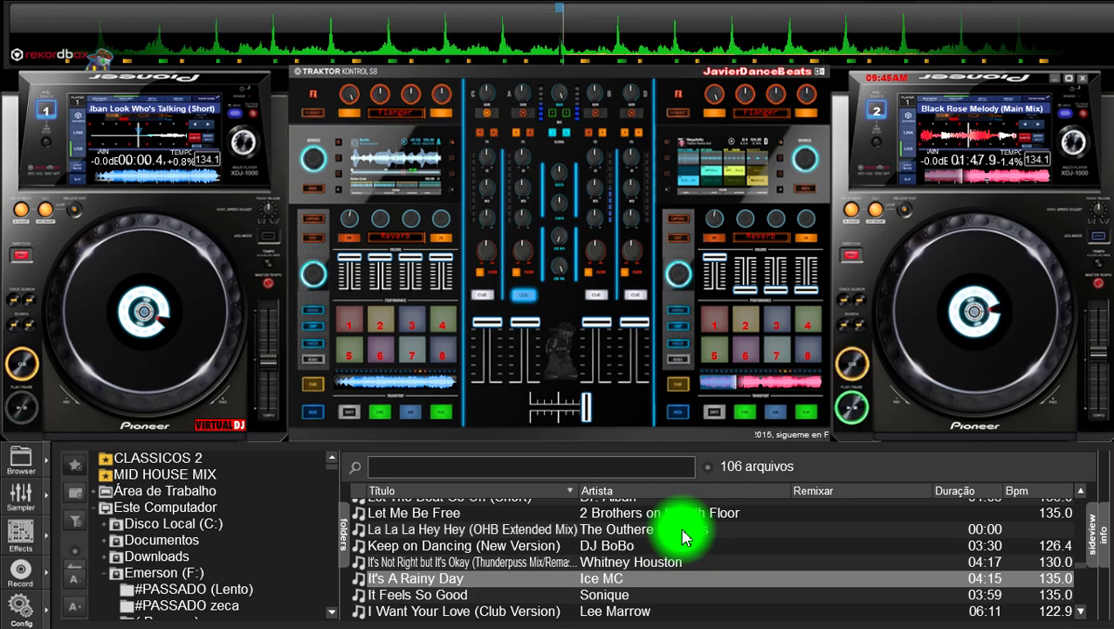
key("Down")
key("Down")
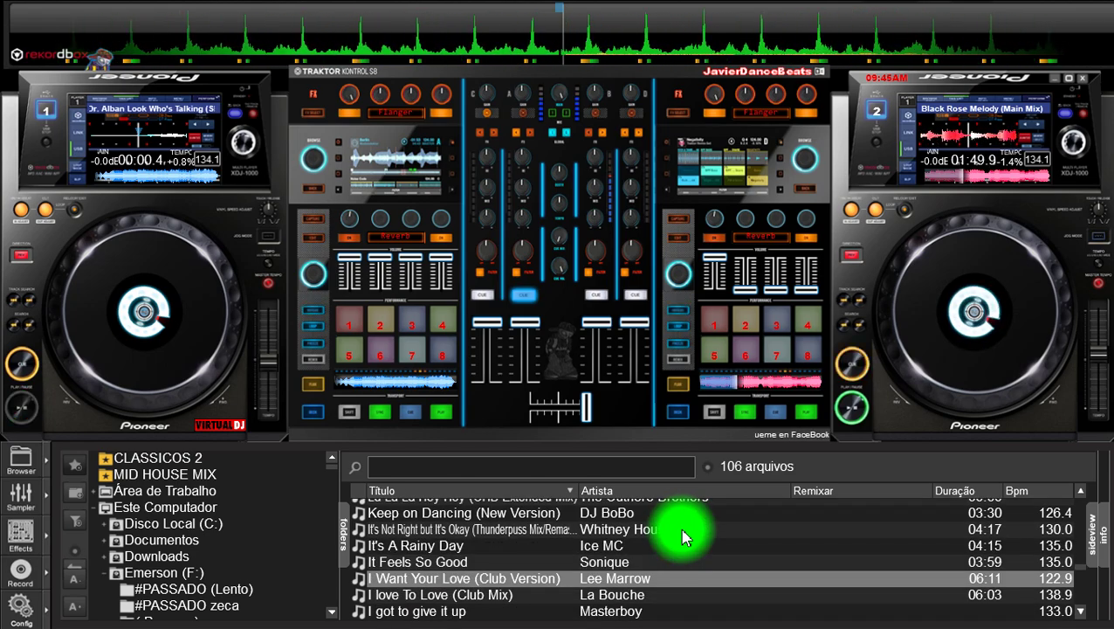
key("Down")
key("Down")
key("Down")
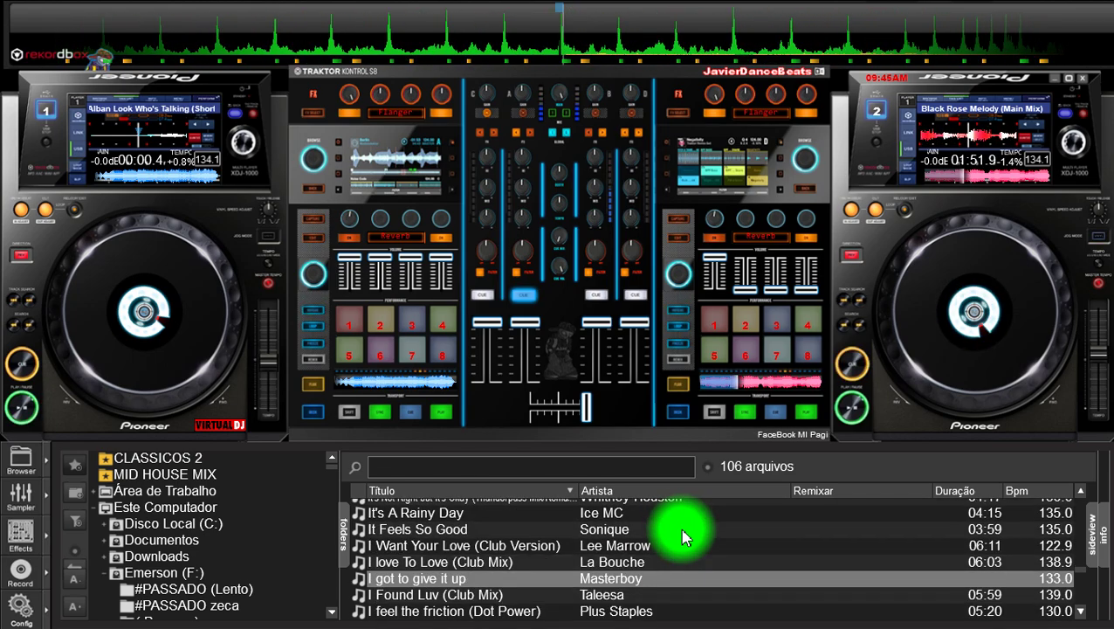
key("Down")
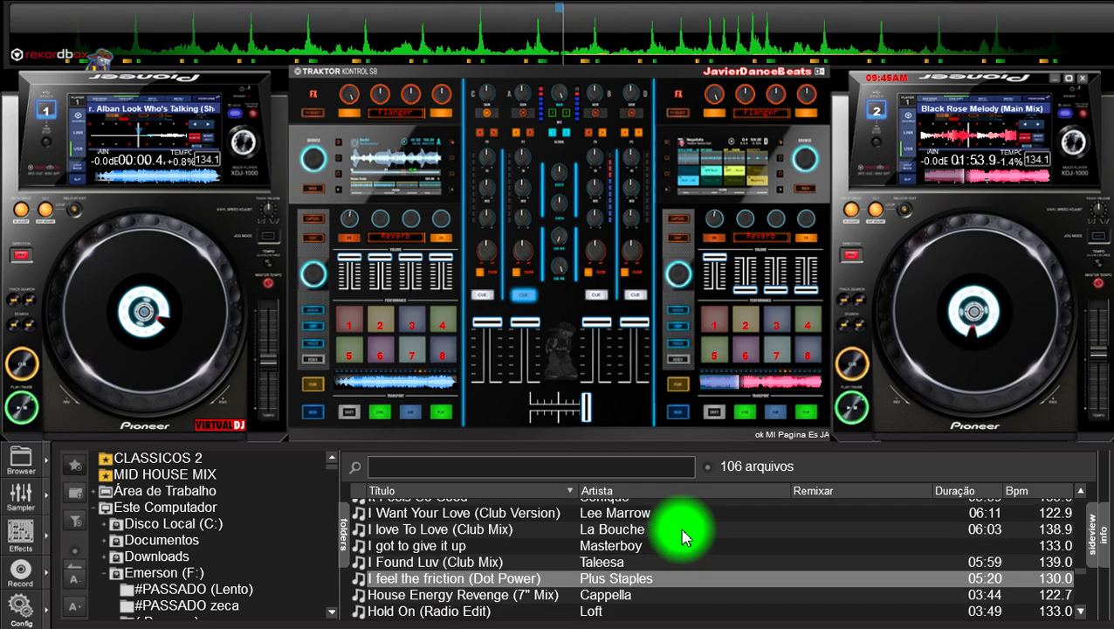
key("Down")
key("Down")
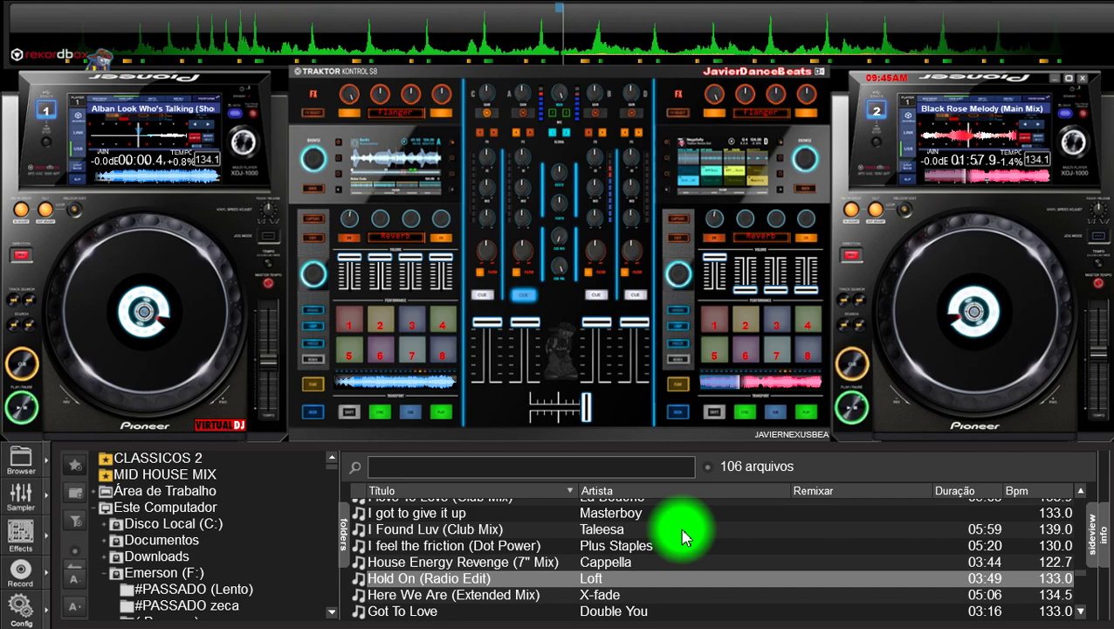
key("Down")
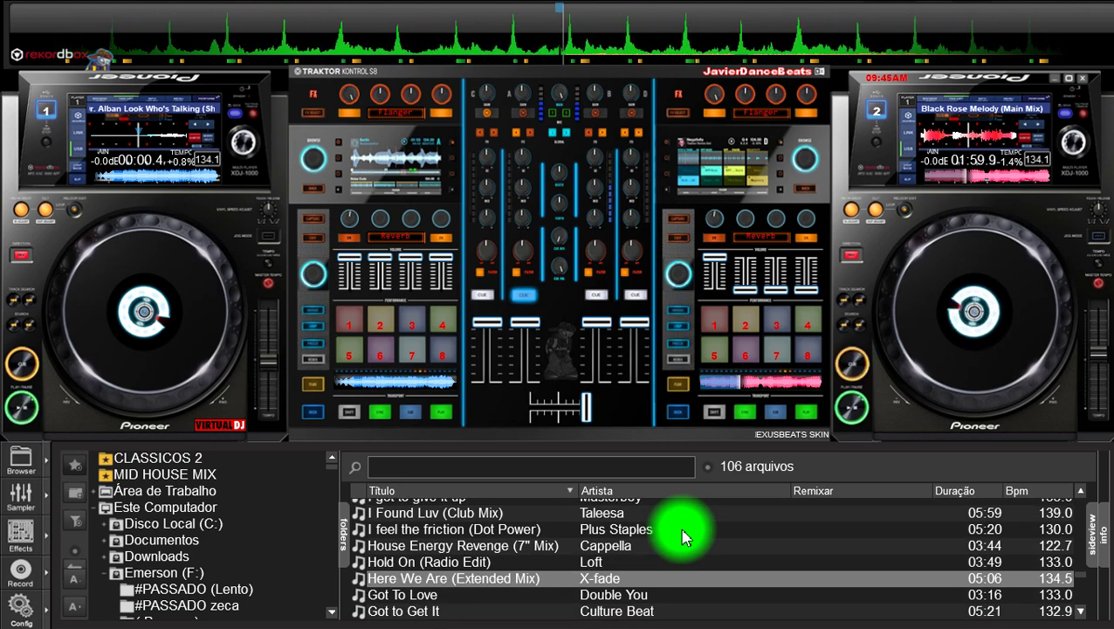
key("Down")
key("Down")
key("Down")
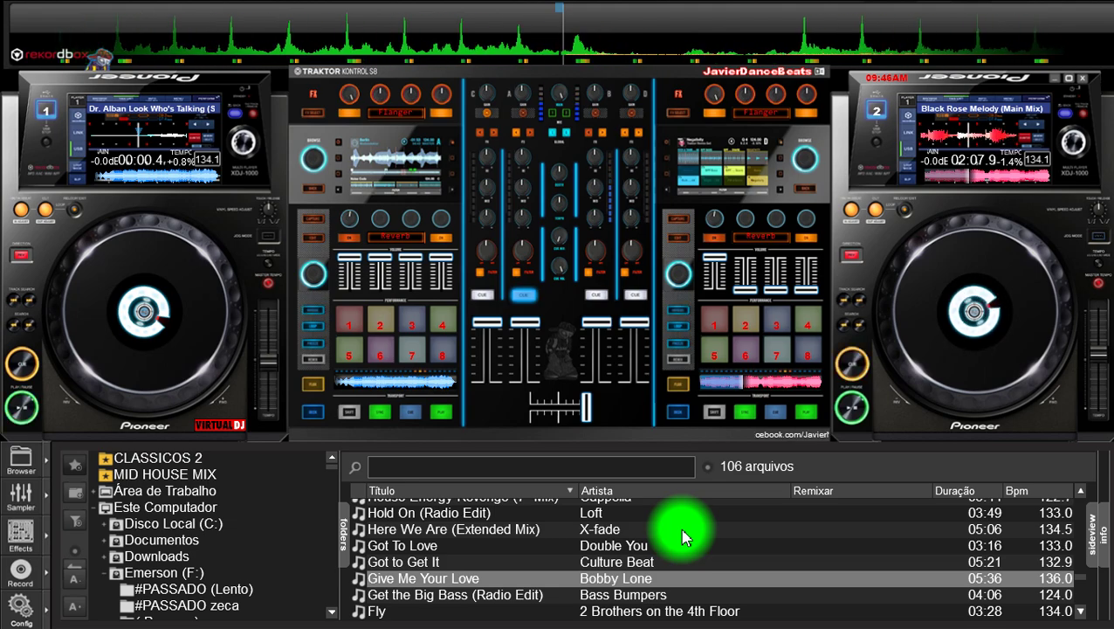
scroll(682, 537, "down", 1)
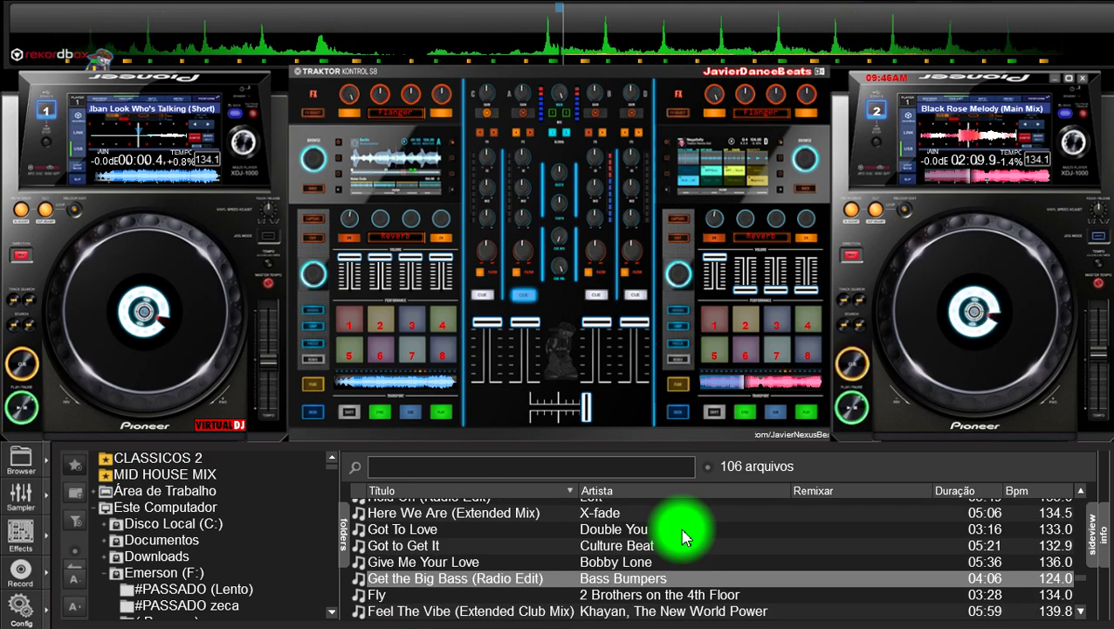
scroll(682, 537, "down", 1)
scroll(682, 537, "down", 1)
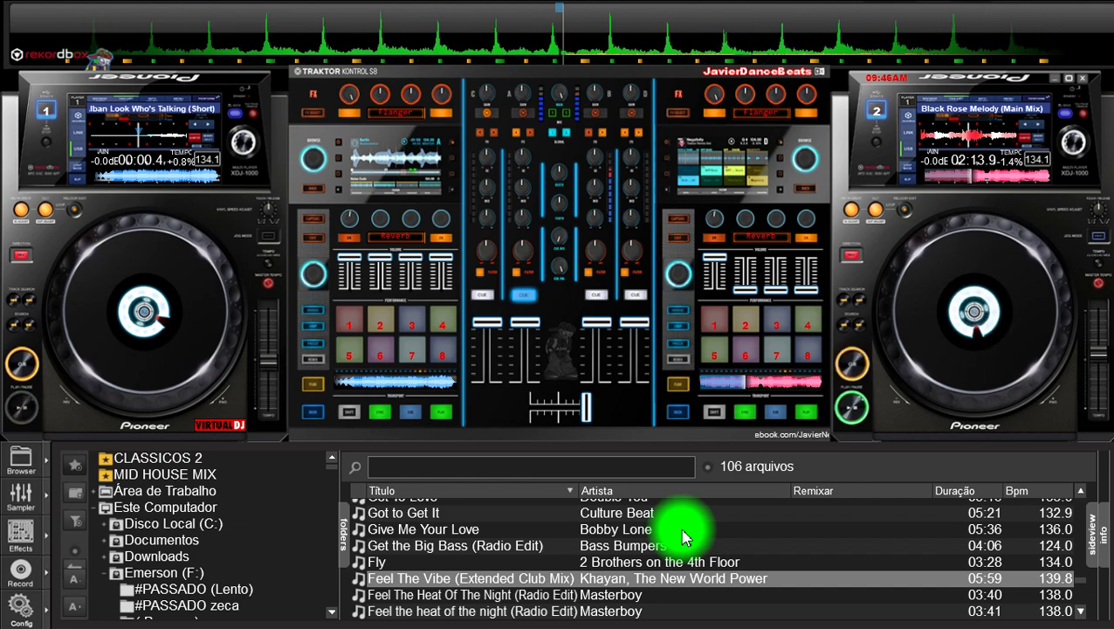
scroll(682, 537, "down", 2)
scroll(682, 537, "down", 2)
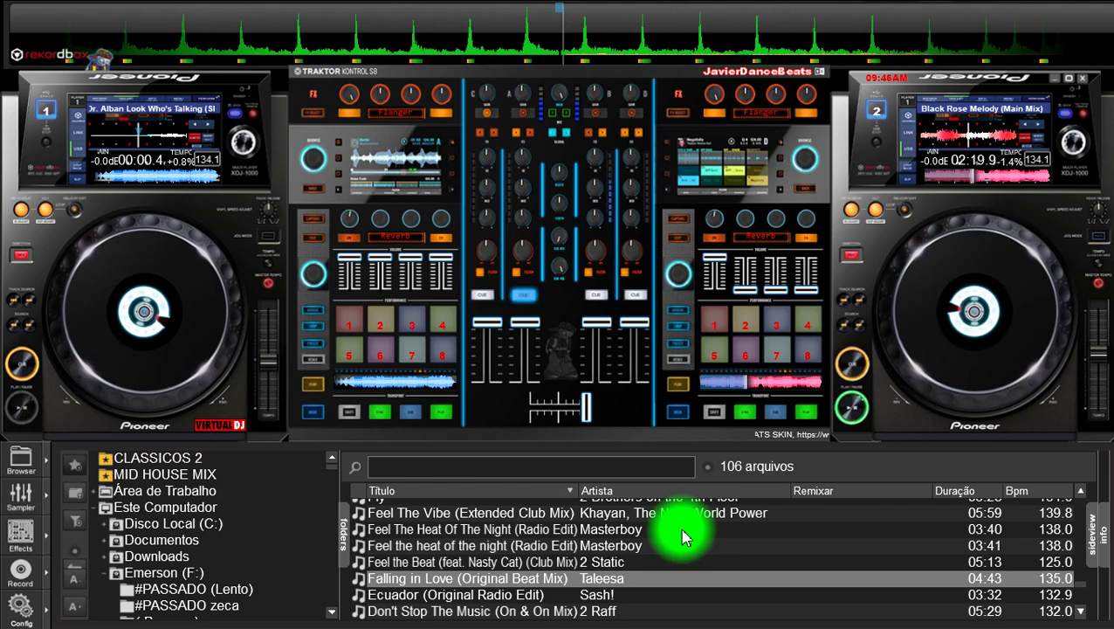
scroll(682, 537, "down", 1)
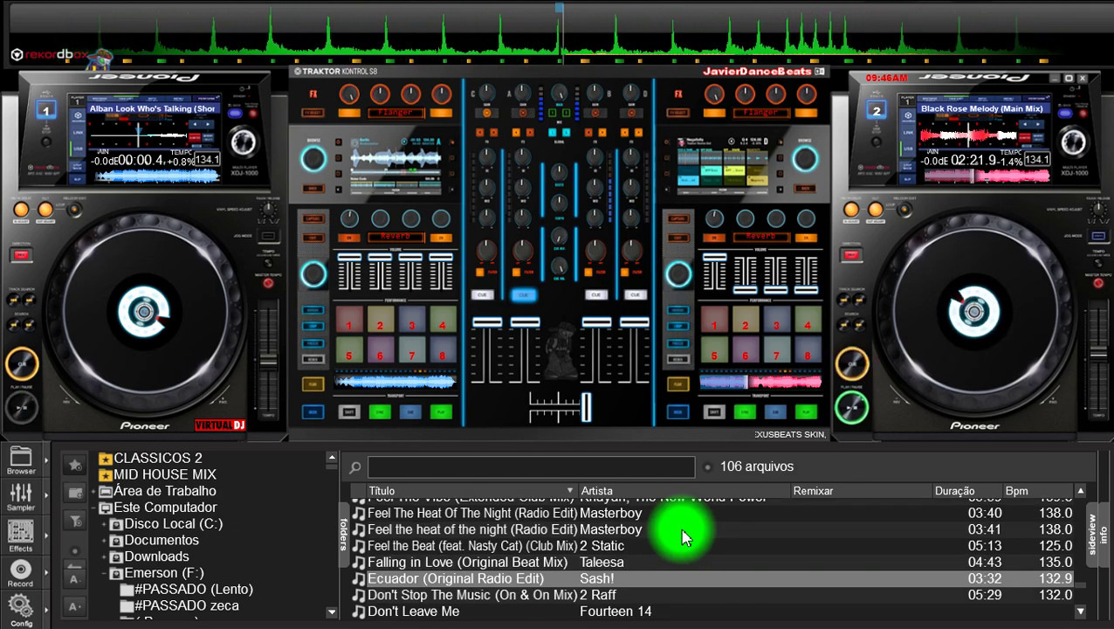
scroll(681, 537, "down", 1)
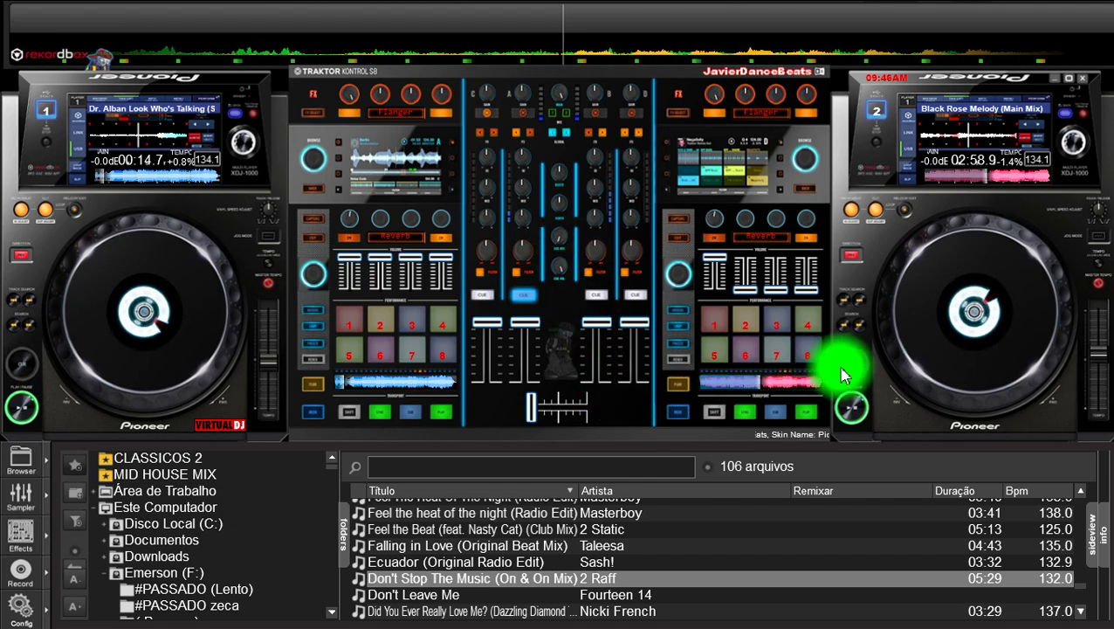
Step: Stop "Melody (Main Mix)" on deck 2 at its cue point and raise deck 1's tempo to 136.0 BPM
left_click(845, 366)
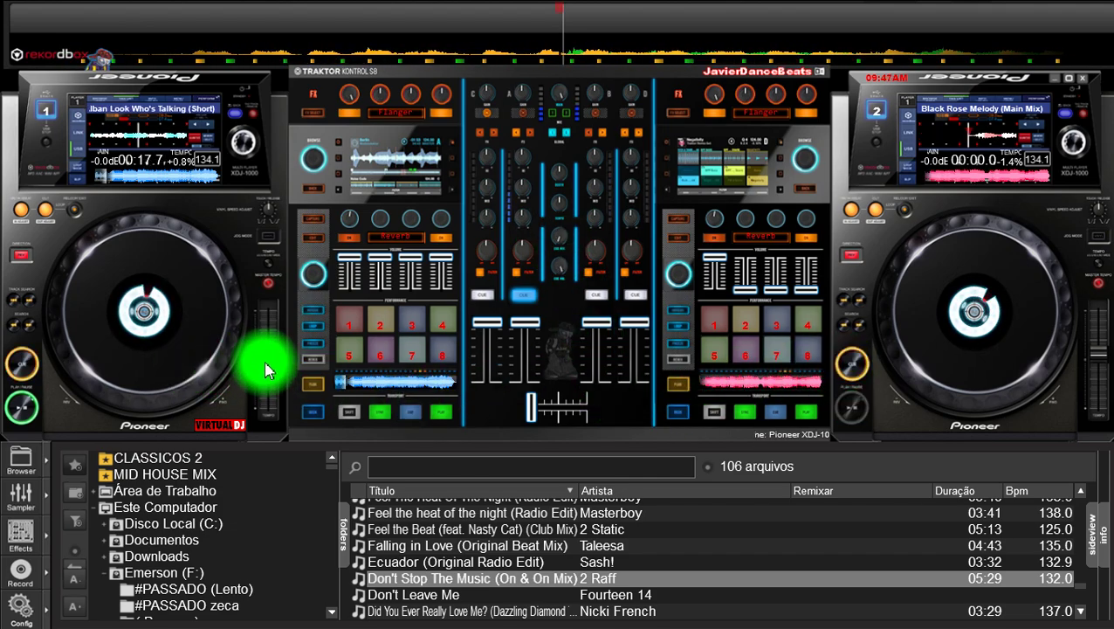
scroll(267, 370, "down", 3)
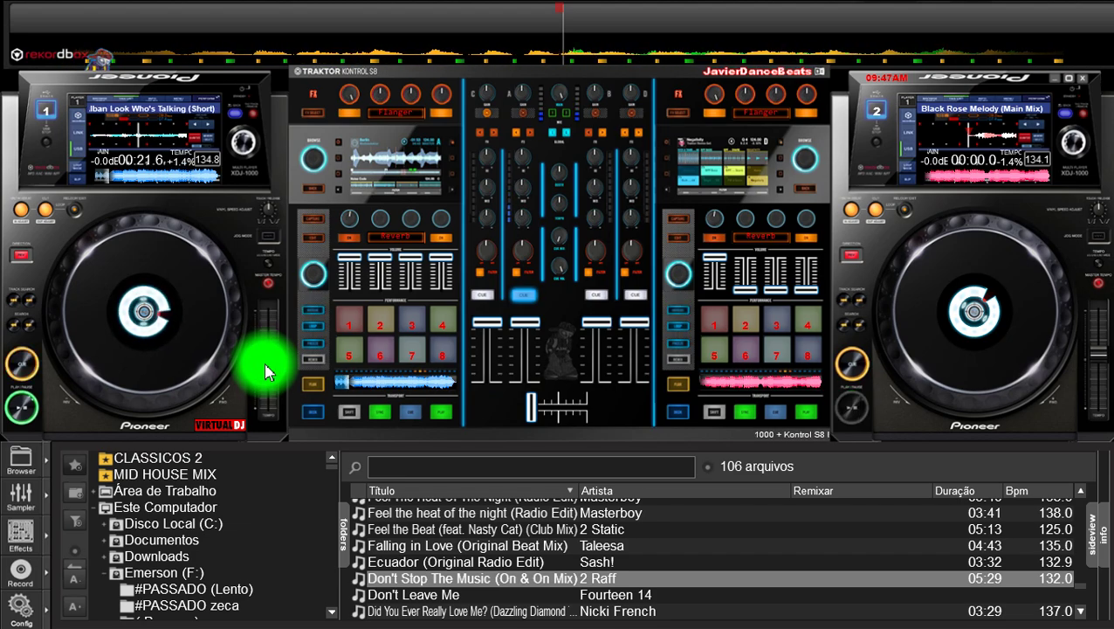
scroll(266, 370, "down", 4)
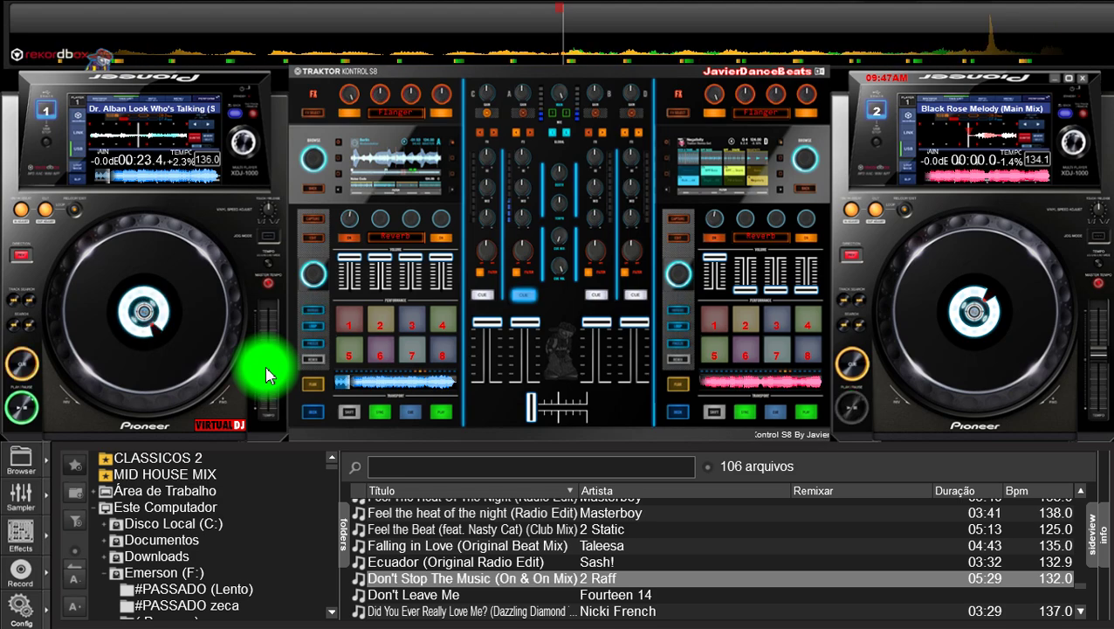
Step: Load "Don't Stop The Music (On & On Mix)" by 2 Raff onto deck 2
double_click(582, 581)
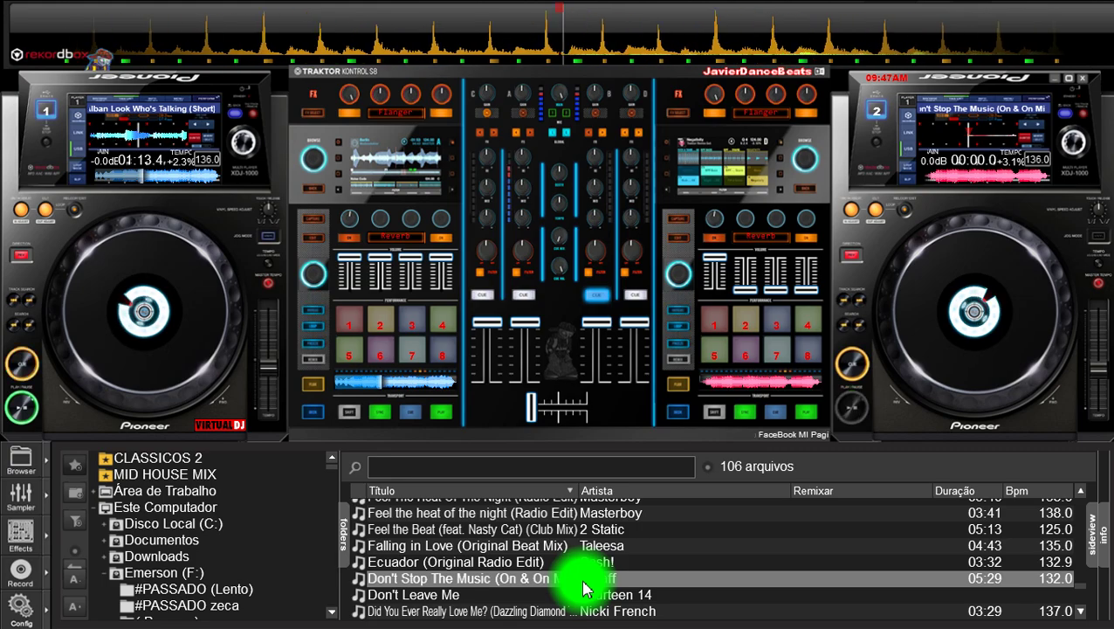
Step: Look back up the track list from "Don't Stop The Music (On & On Mix)" to the titles around "Move It To The Rhythm", checking BPM values
key("Up")
key("Up")
key("Up")
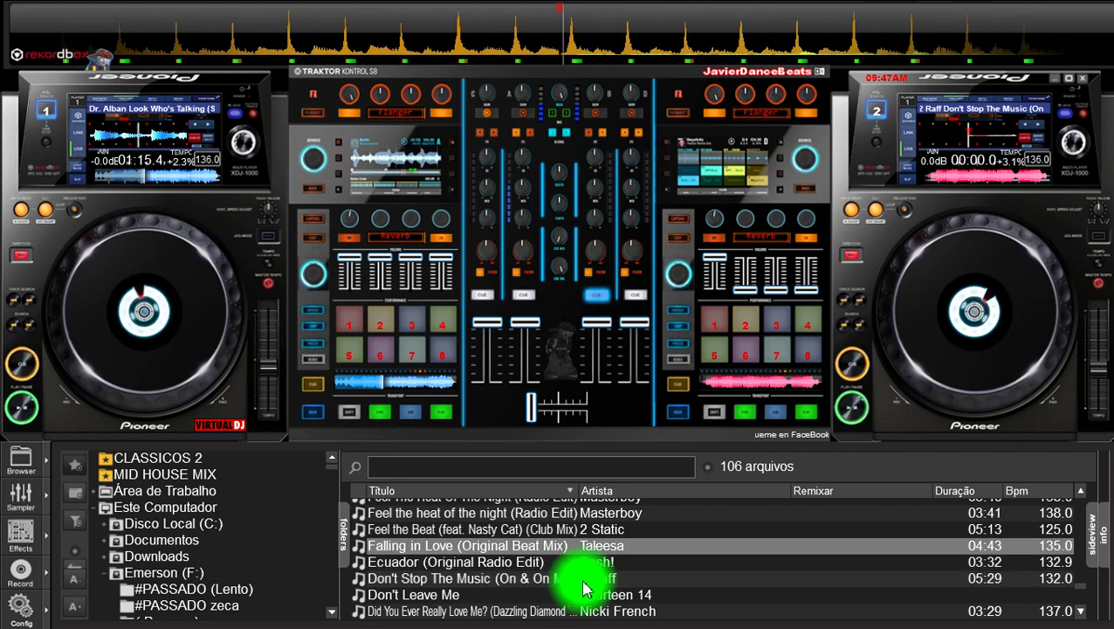
key("Up")
key("Up")
key("Up")
key("Up")
key("Up")
key("Up")
key("Up")
key("Up")
key("Up")
key("Up")
key("Up")
key("Up")
key("Up")
key("Up")
key("Up")
key("Up")
key("Up")
key("Up")
key("Up")
key("Up")
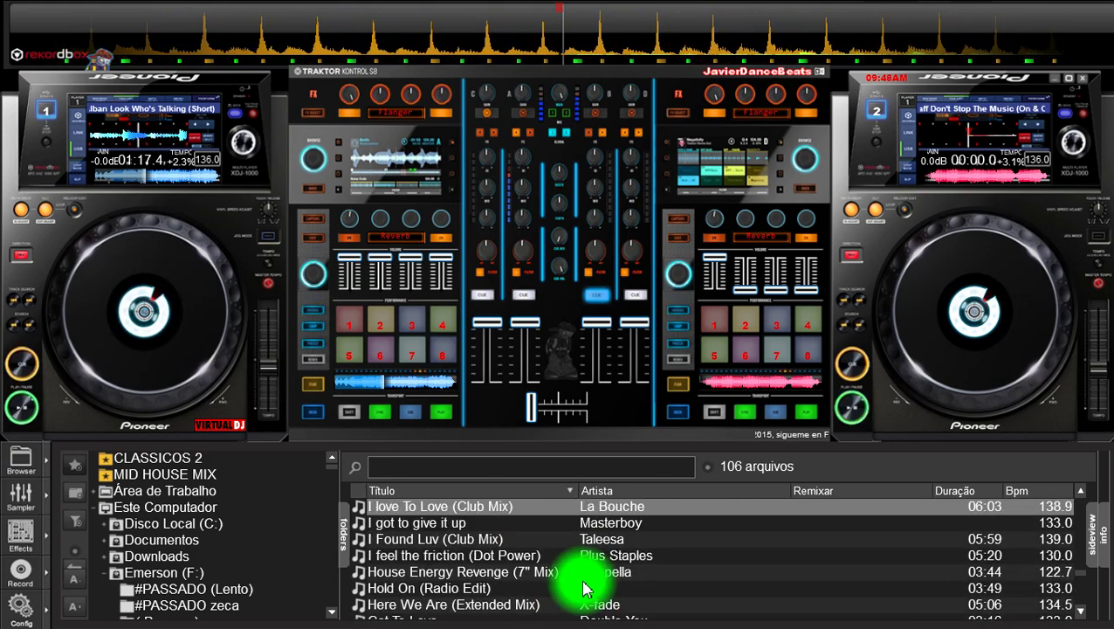
key("Up")
key("Up")
key("Up")
key("Up")
key("Up")
key("Up")
key("Up")
key("Up")
key("Up")
Step: Look down the track list from the titles around "Move It To The Rhythm" to "Don't Leave Me", comparing BPM values for the next song
key("Down")
key("Down")
key("Down")
key("Down")
key("Down")
key("Down")
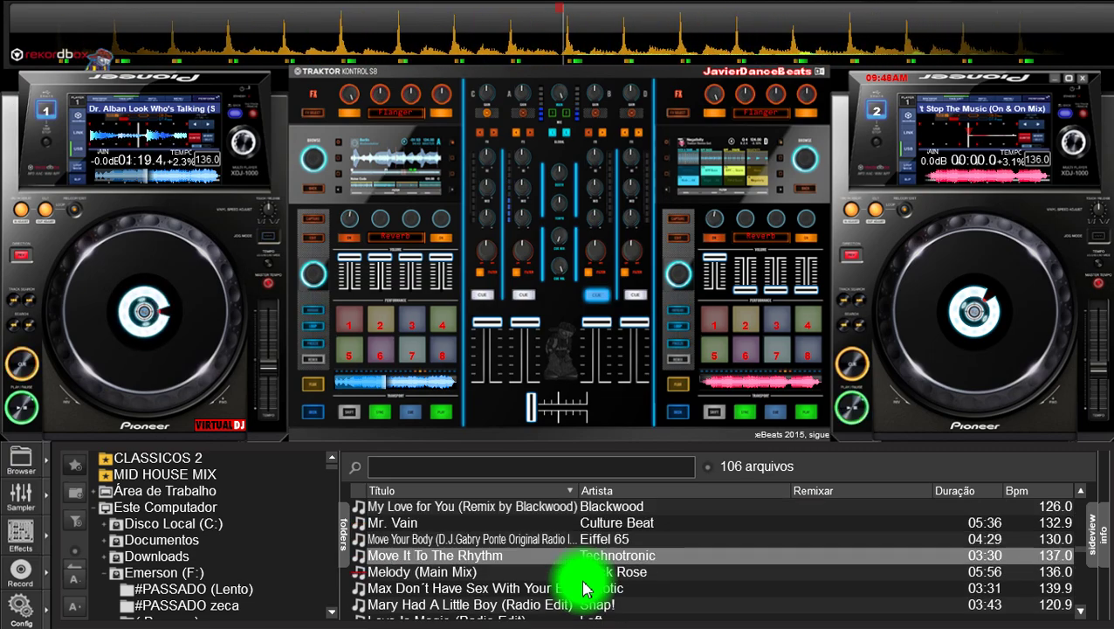
key("Down")
key("Down")
key("Down")
key("Down")
key("Down")
key("Down")
key("Down")
key("Down")
key("Down")
key("Down")
key("Down")
key("Down")
key("Down")
key("Down")
key("Down")
key("Down")
key("Down")
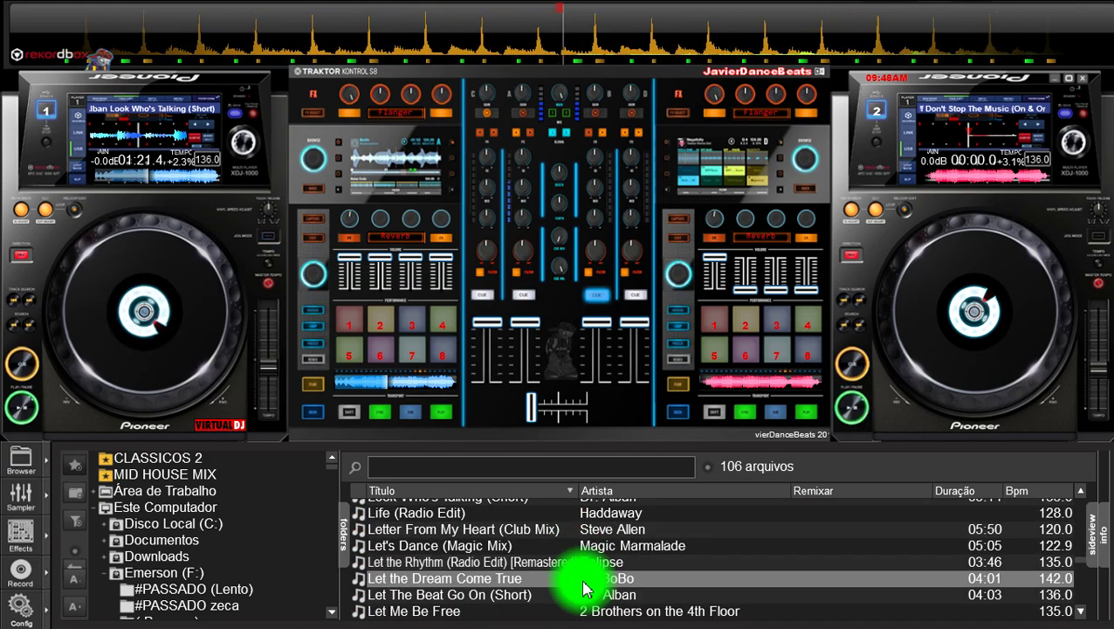
key("Down")
key("Down")
key("Down")
key("Down")
key("Down")
key("Down")
key("Down")
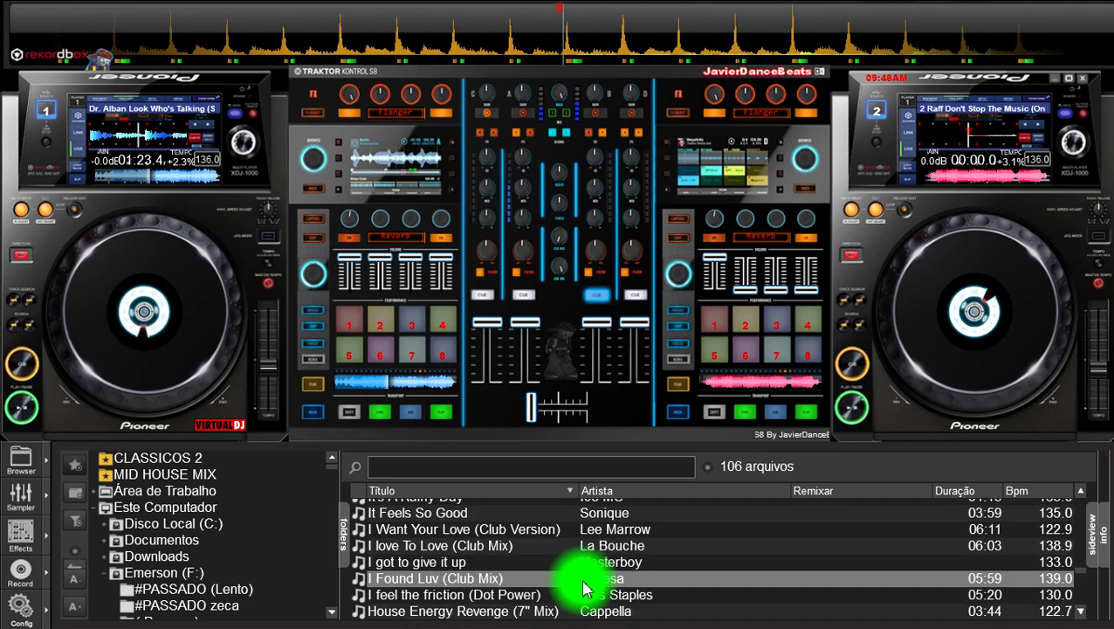
key("Down")
key("Down")
key("Down")
key("Down")
key("Down")
key("Down")
key("Down")
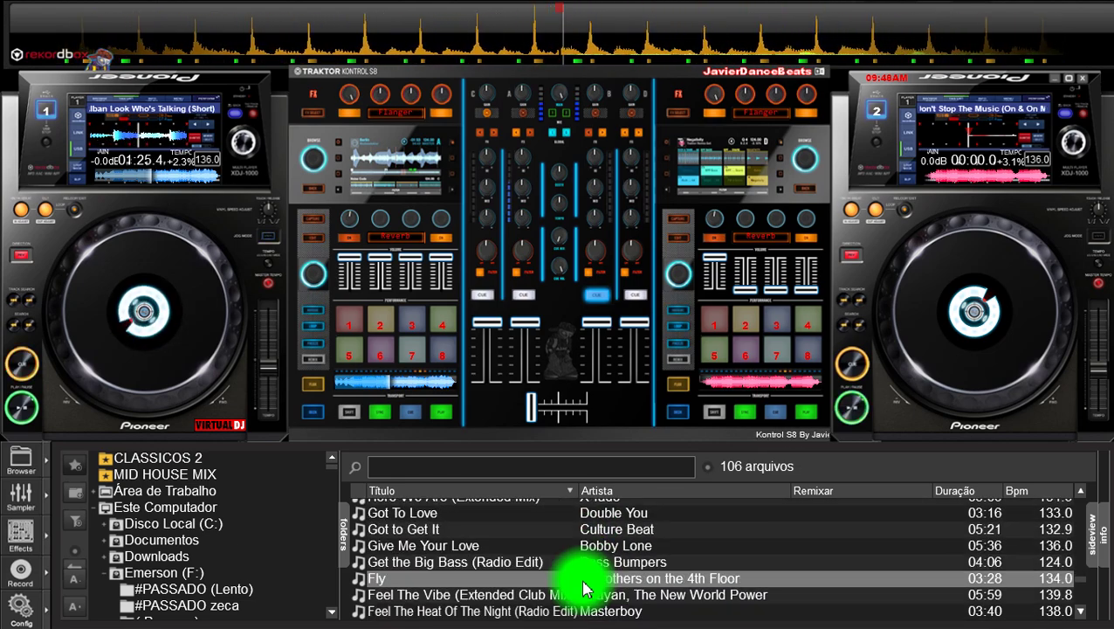
key("Down")
key("Down")
key("Down")
key("Down")
key("Down")
key("Down")
key("Down")
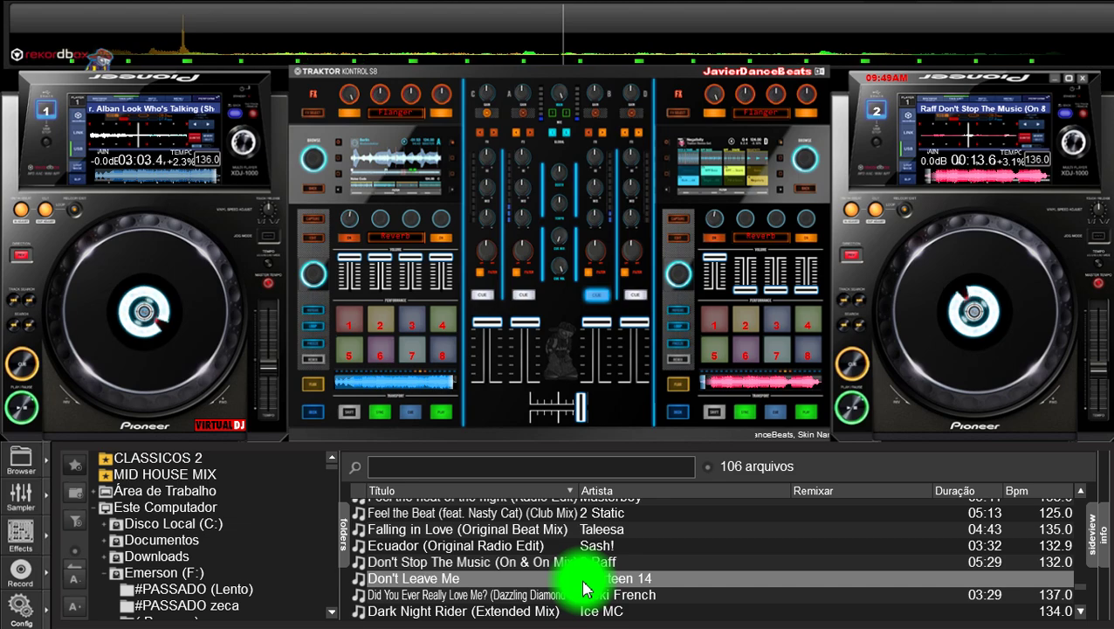
Step: Return deck 1 to its cue point and load "Don't Leave Me" by Fourteen 14 onto it
left_click(31, 367)
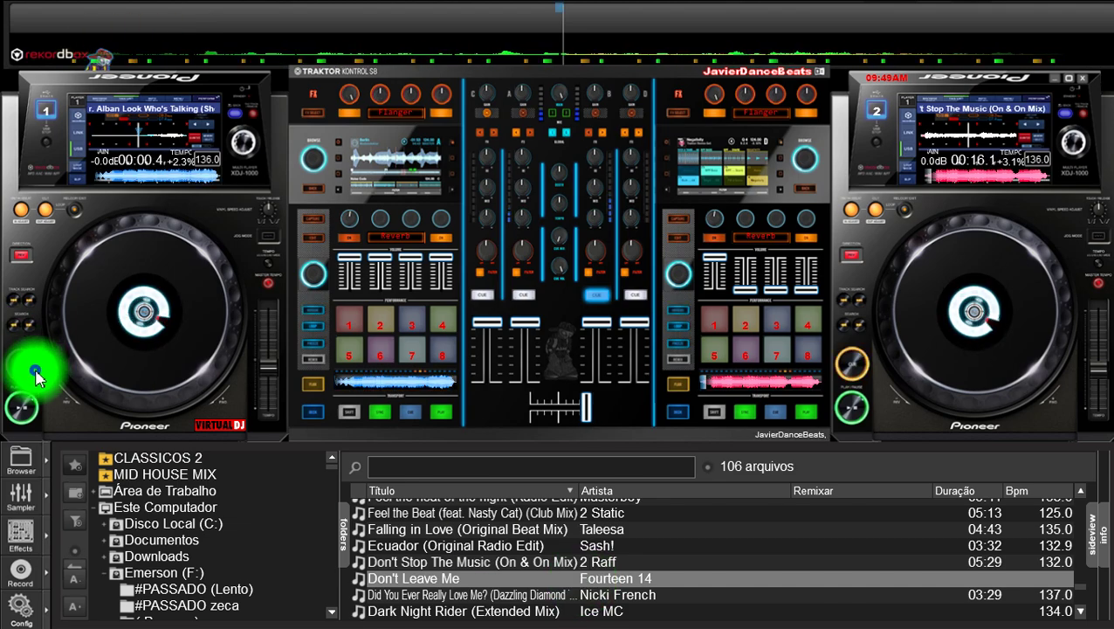
double_click(461, 579)
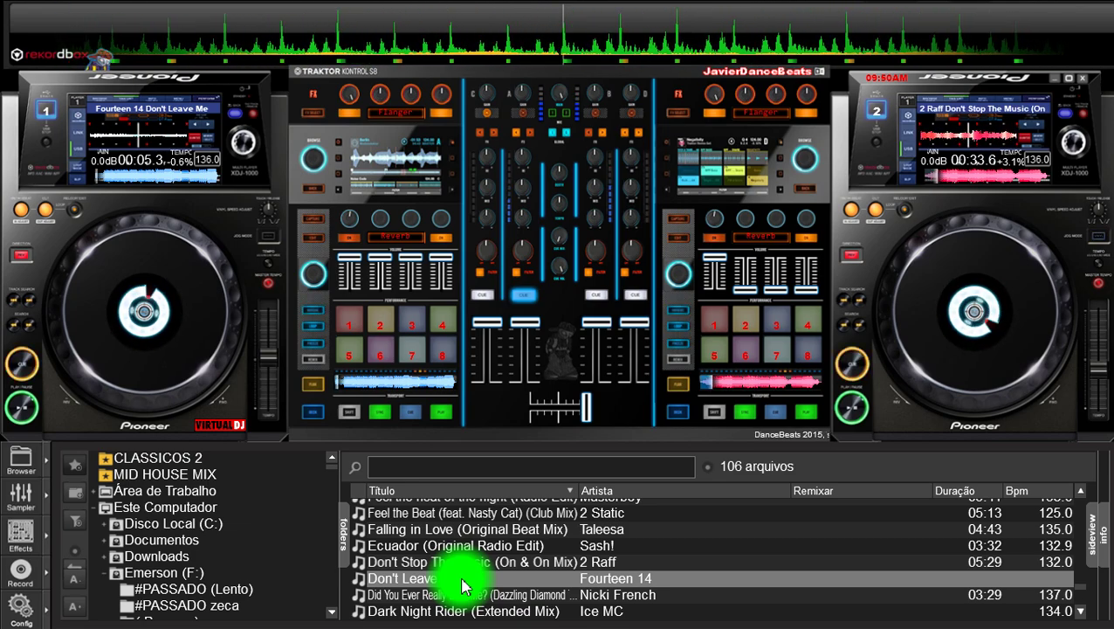
double_click(462, 578)
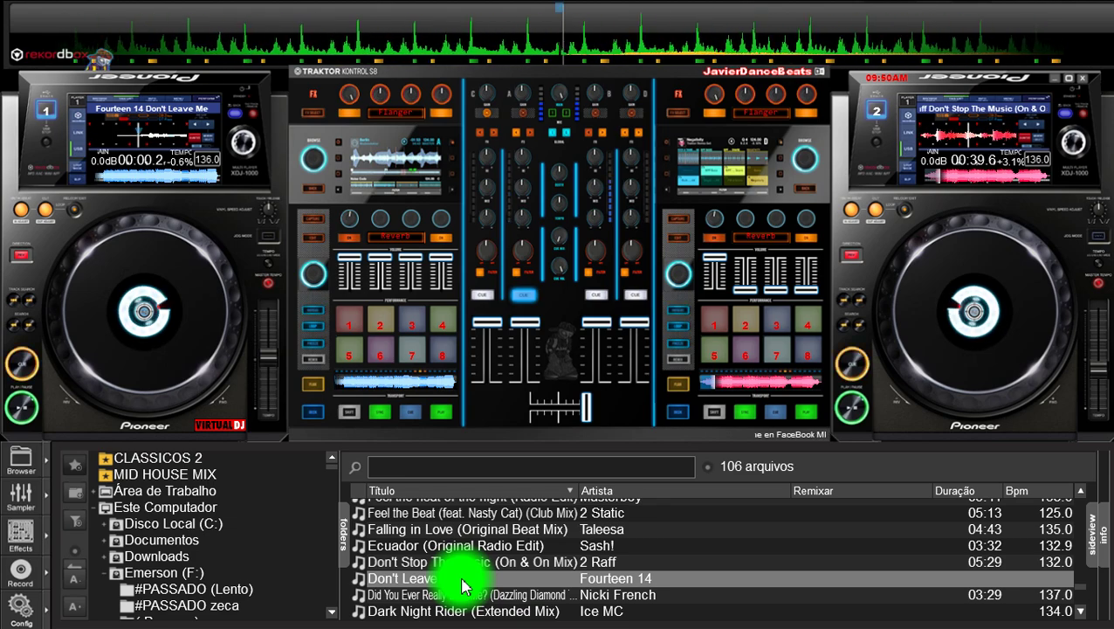
key("space")
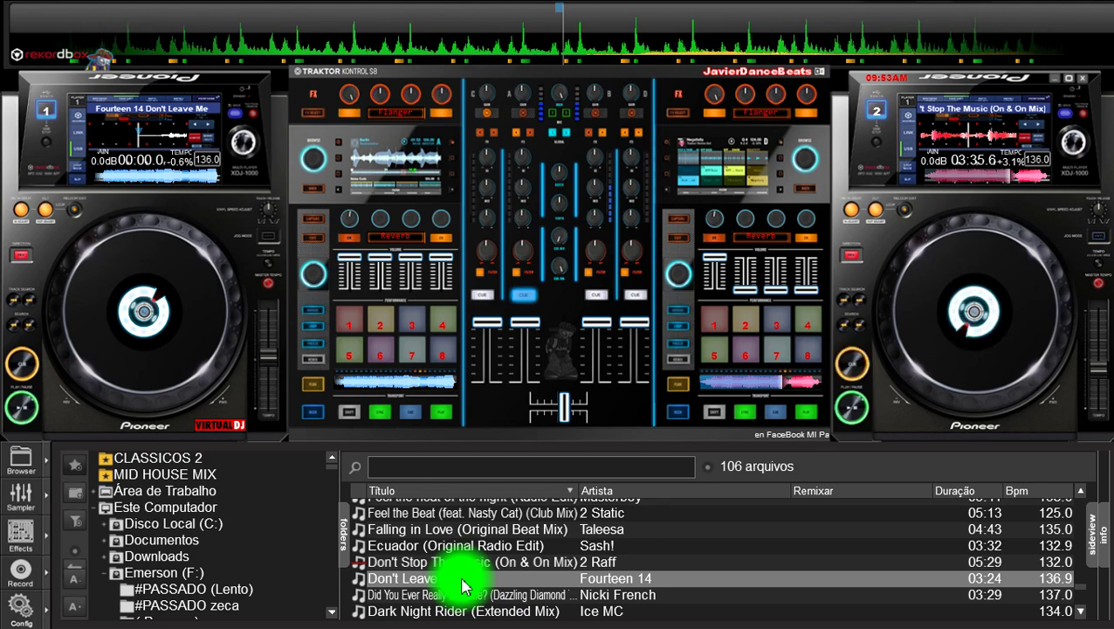
Step: Start "Don't Leave Me" on deck 1 and stop "Don't Stop The Music" on deck 2 at its cue point
left_click(616, 596)
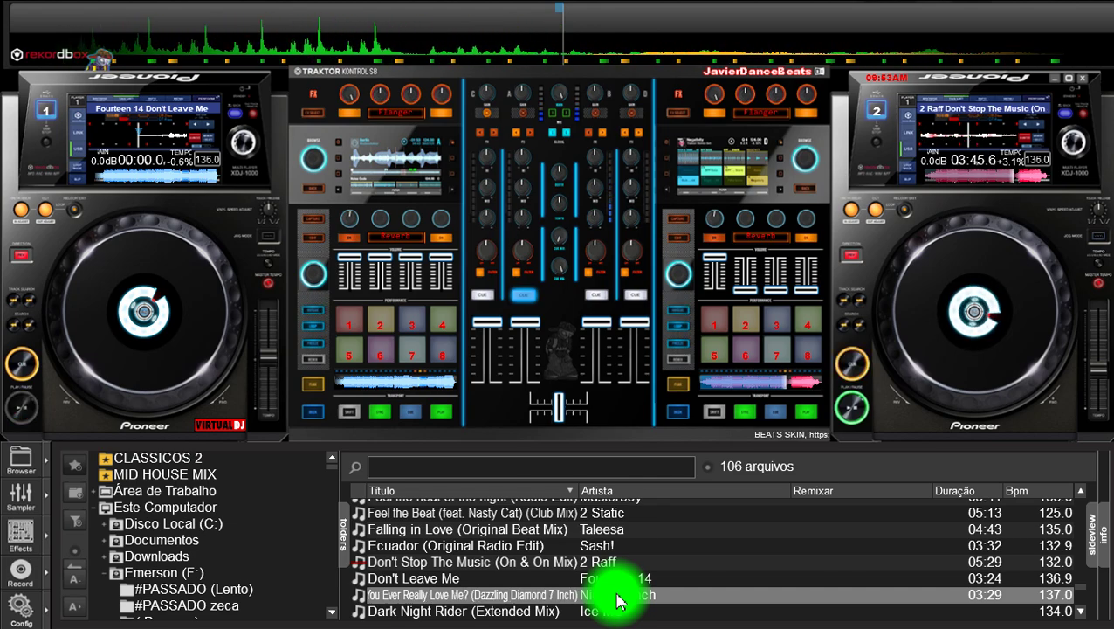
key("space")
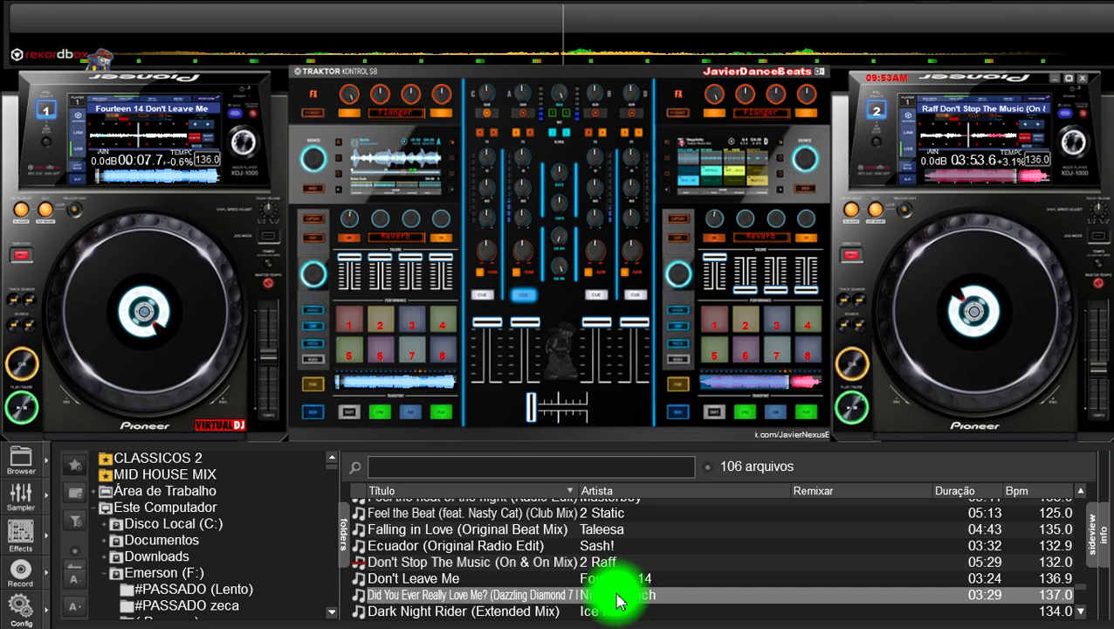
left_click(858, 376)
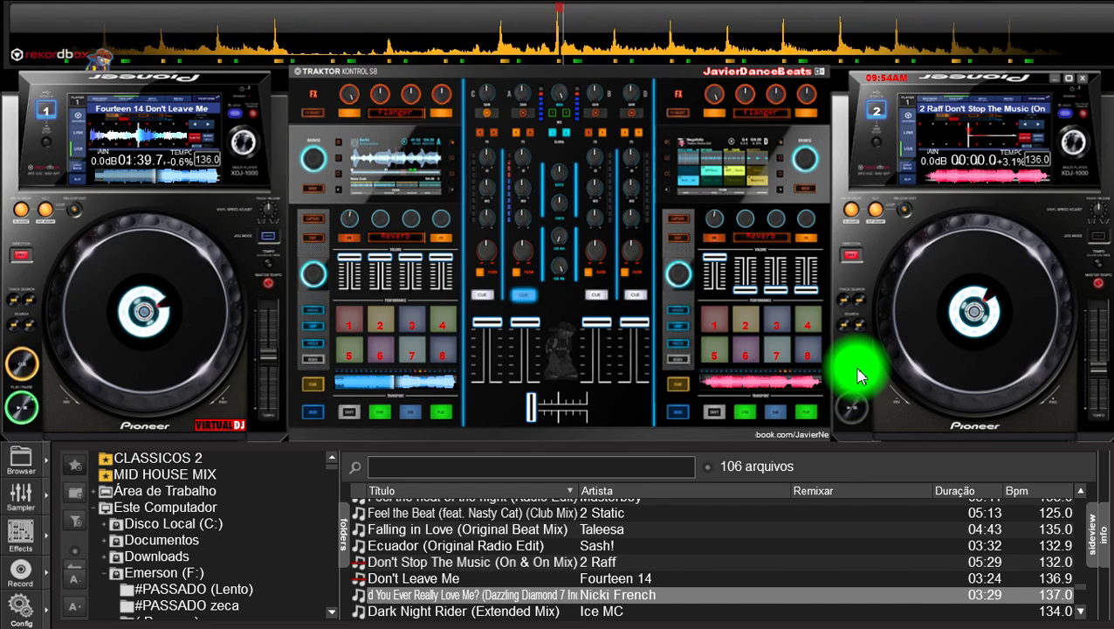
Step: Load "Did You Ever Really Love Me? (Dazzling Diamond 7 Inch)" by Nicki French onto deck 2 and play it
double_click(486, 598)
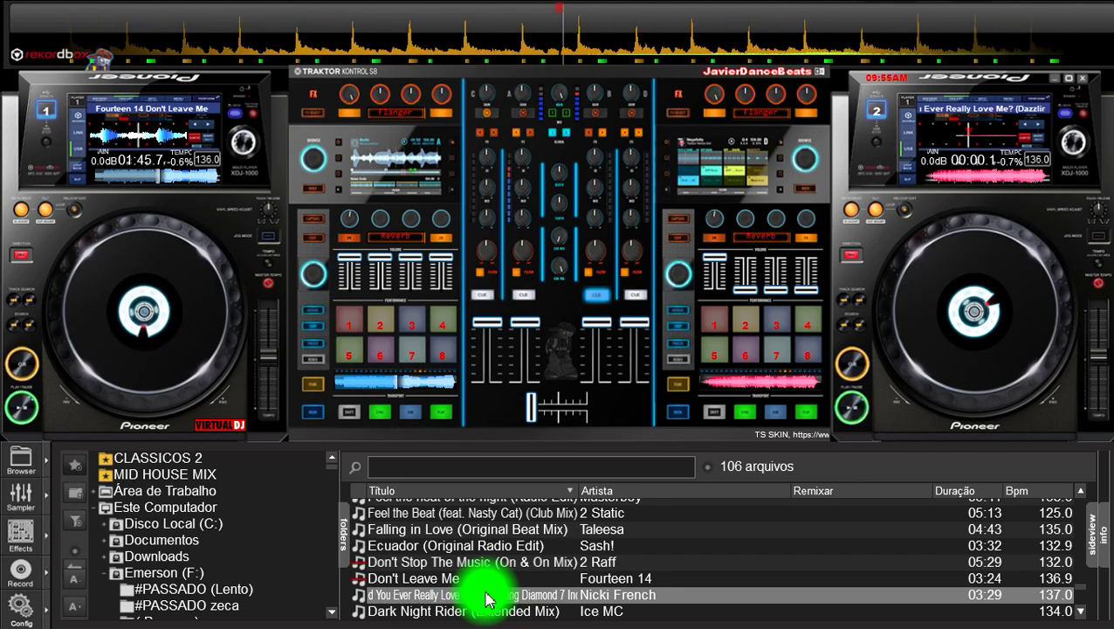
key("space")
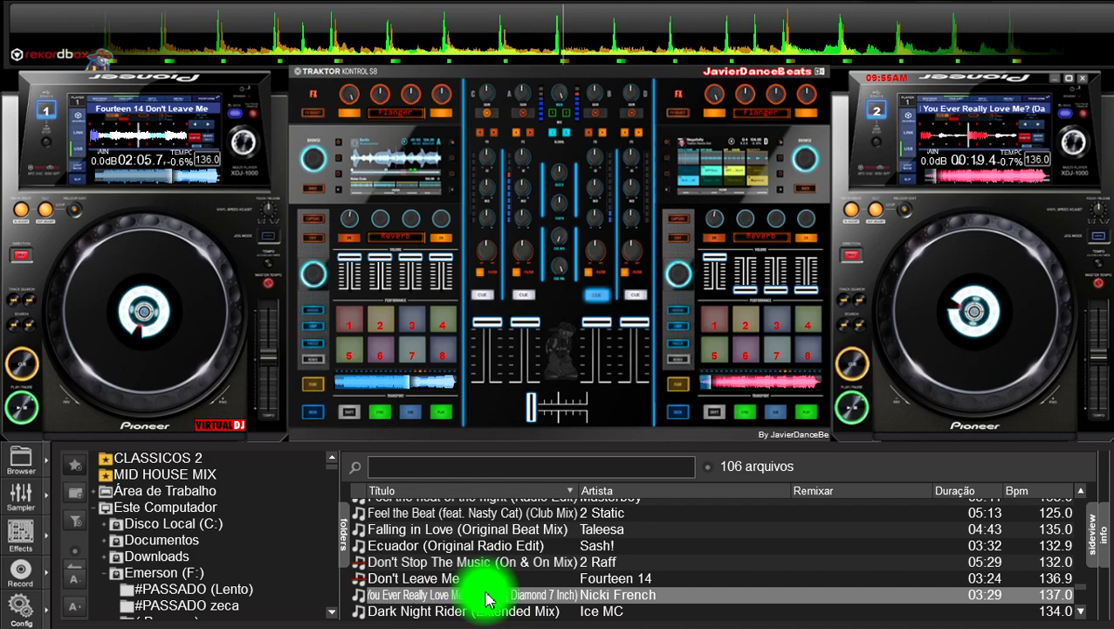
double_click(486, 599)
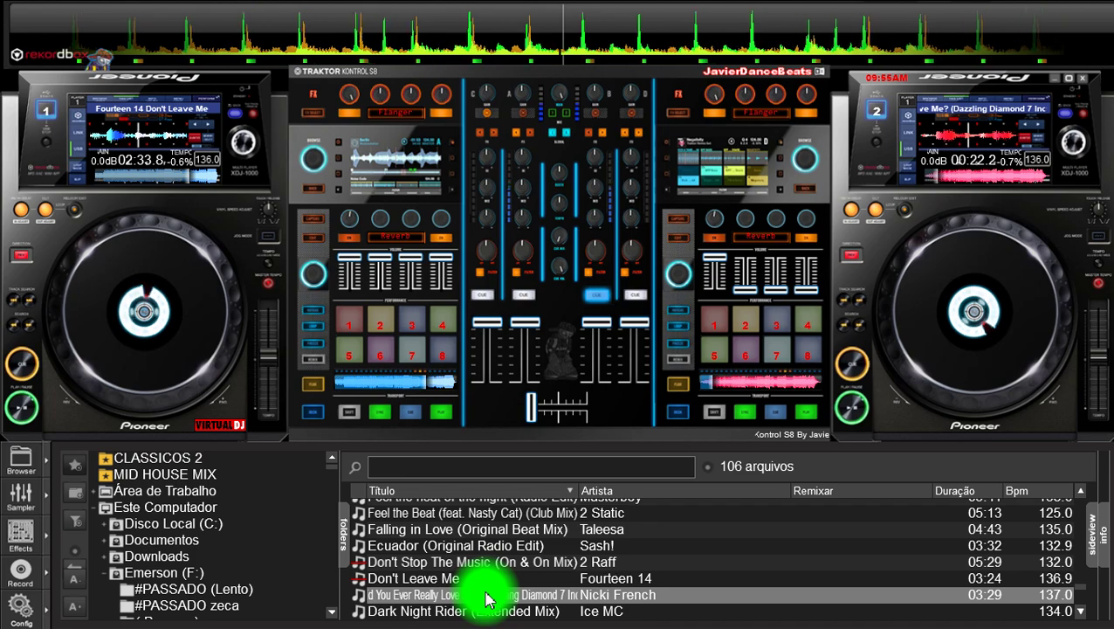
double_click(486, 597)
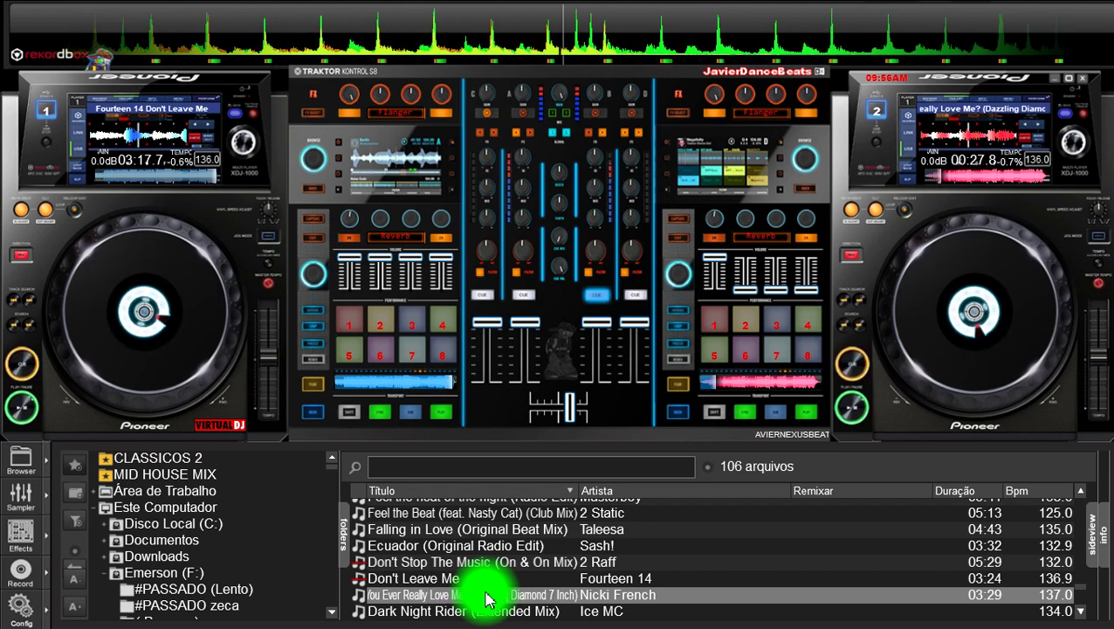
Step: Stop "Don't Leave Me" at its cue point and load "Dance (Extended Mix)" by X-fade onto deck 1
left_click(26, 364)
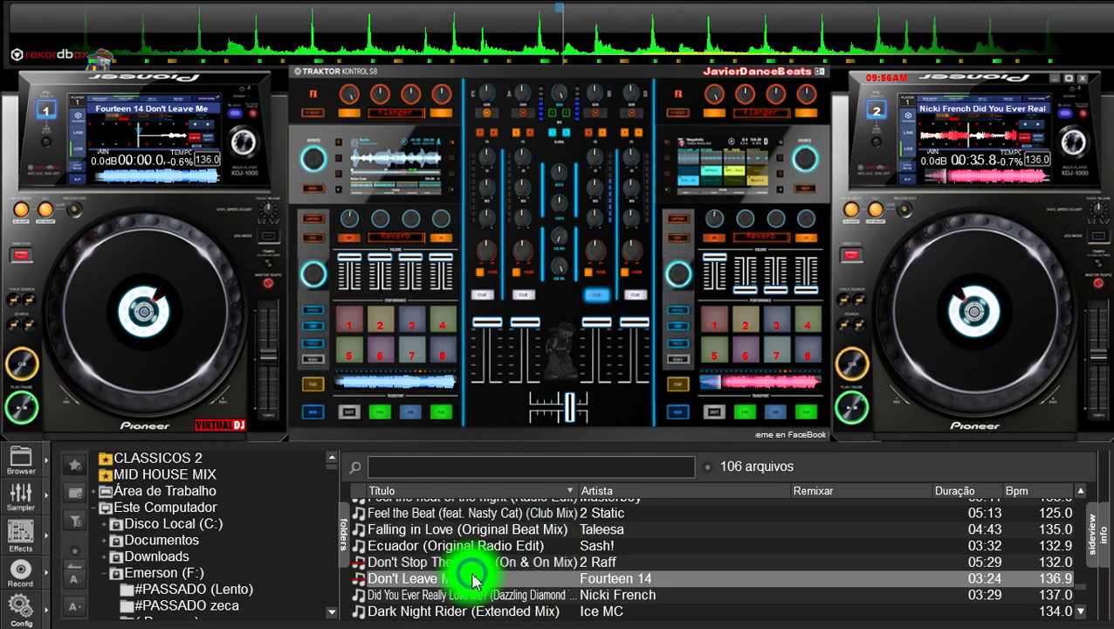
scroll(470, 580, "down", 2)
scroll(471, 580, "down", 1)
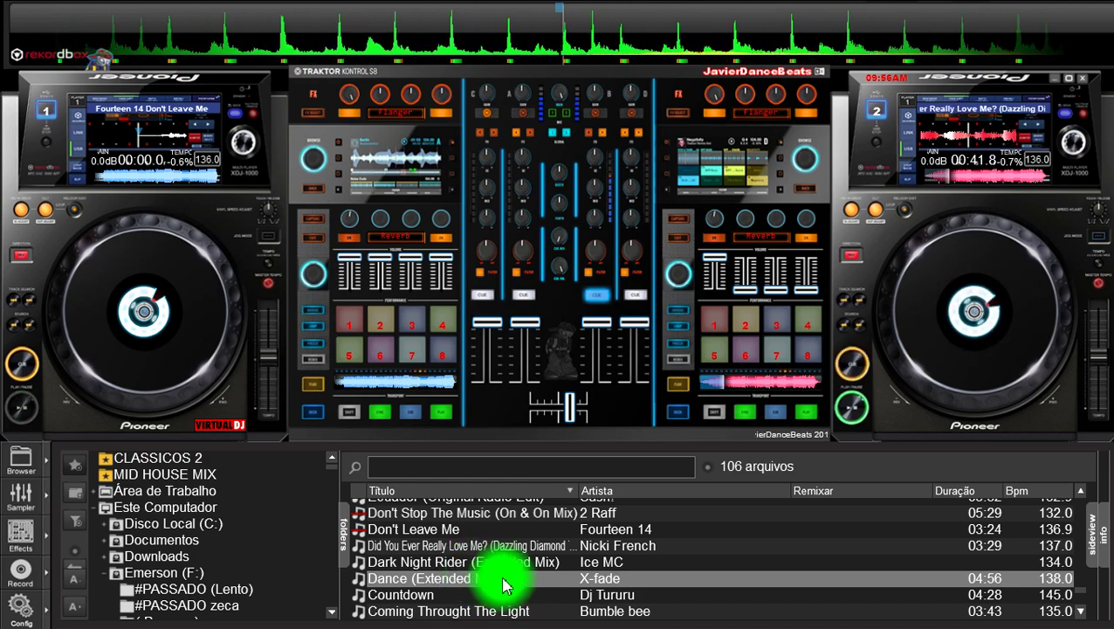
double_click(499, 580)
key("space")
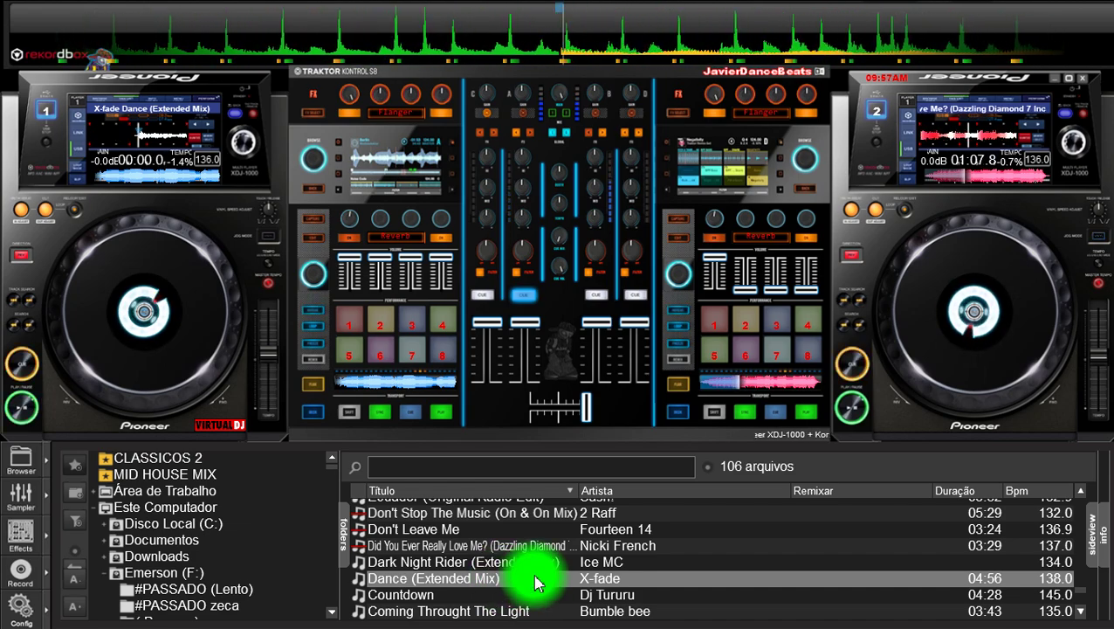
Step: Look through the track list from "Dance (Extended Mix)" down to "(You Just Got To) Let the Rhythm Move You", comparing titles and BPM values
scroll(531, 583, "down", 1)
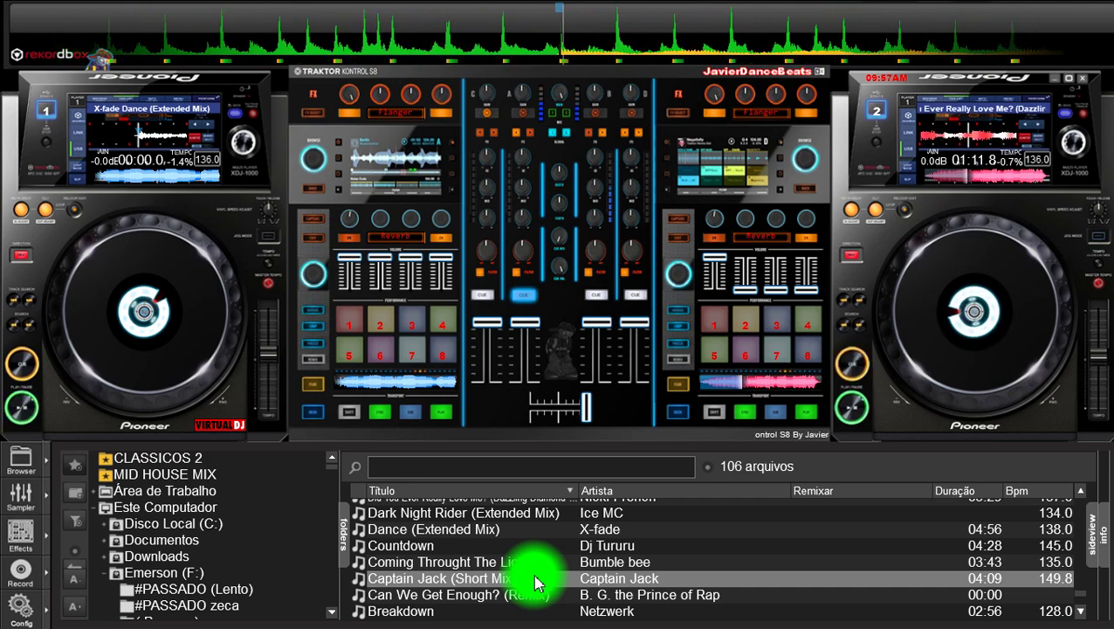
scroll(535, 583, "down", 1)
scroll(536, 583, "down", 1)
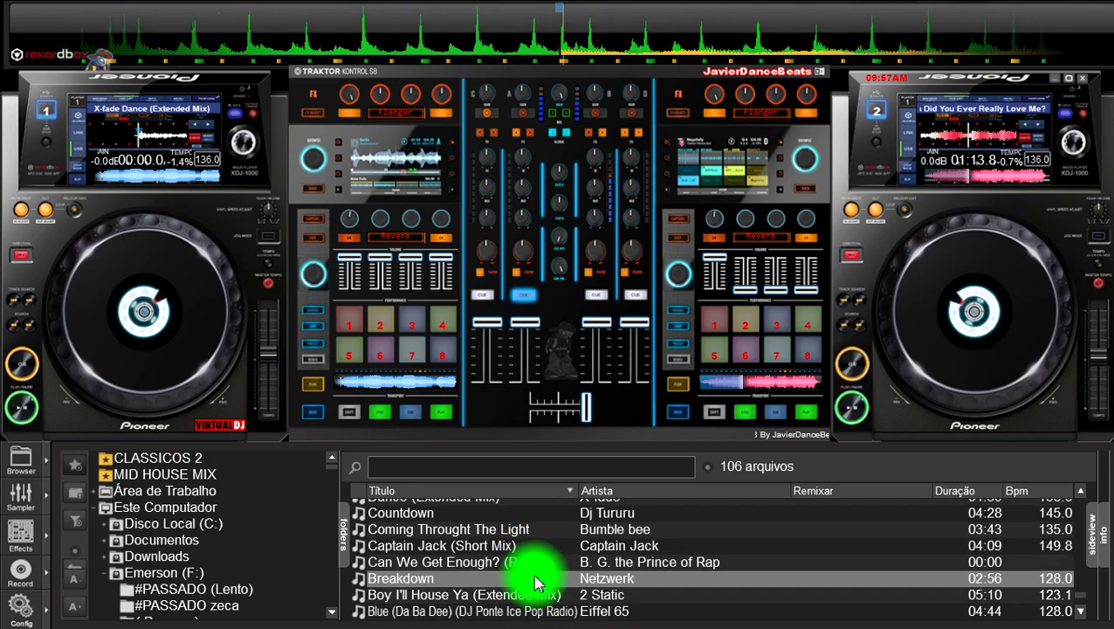
scroll(535, 584, "down", 1)
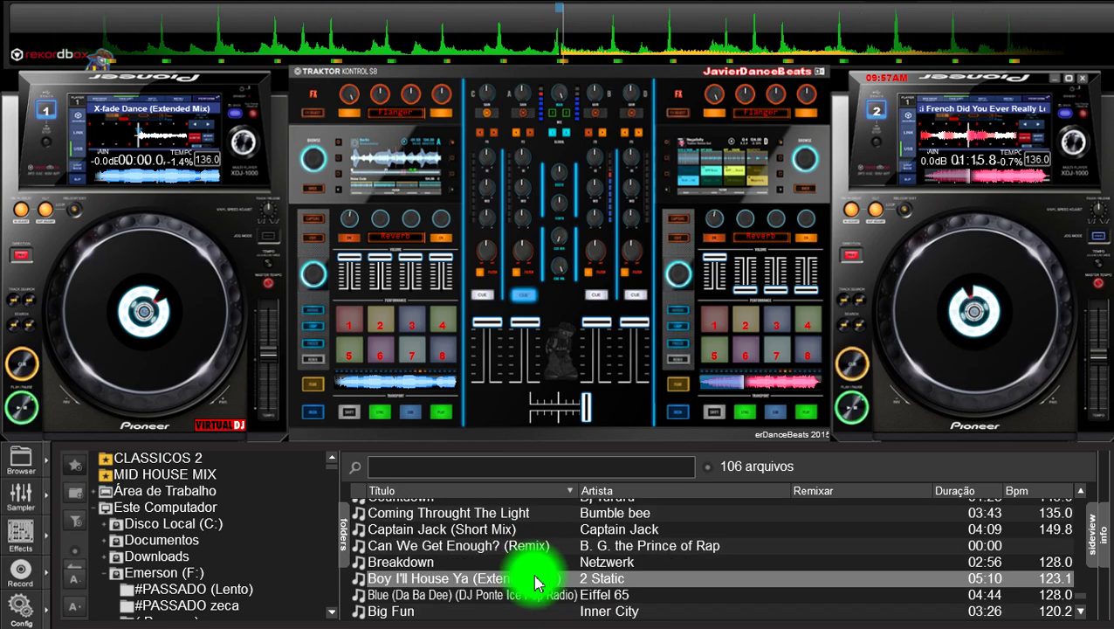
scroll(535, 583, "down", 1)
scroll(535, 583, "up", 1)
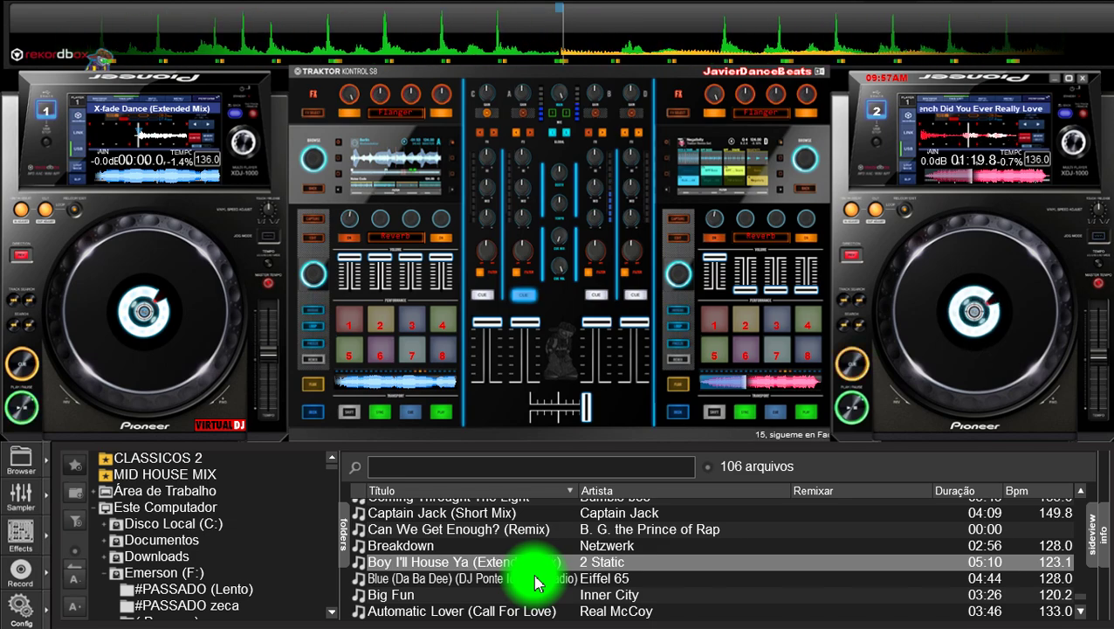
scroll(535, 583, "down", 4)
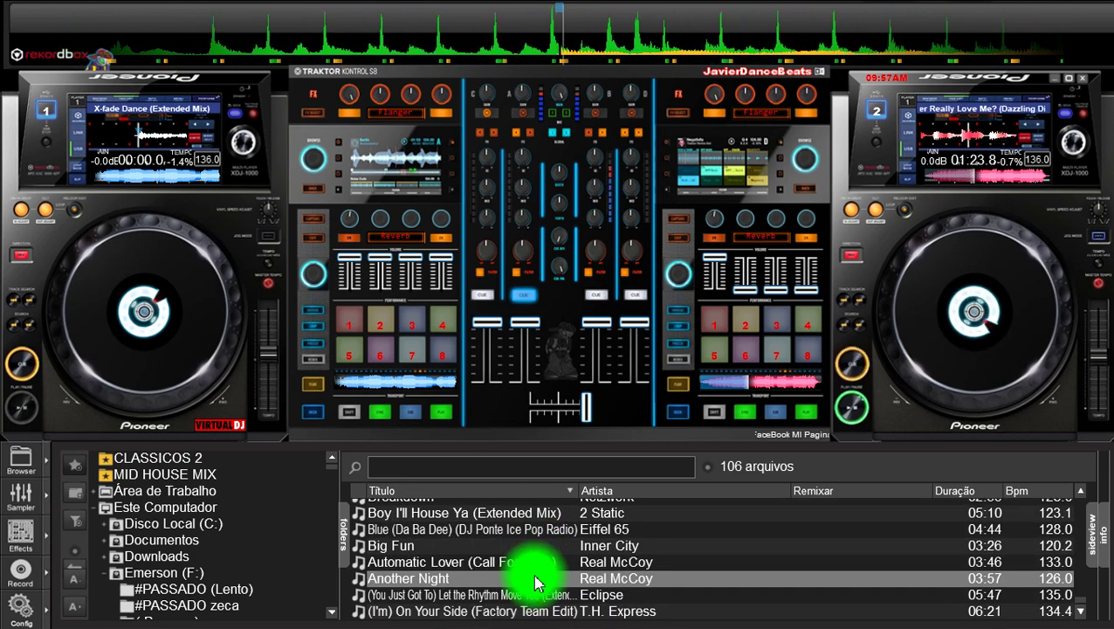
key("Down")
key("Down")
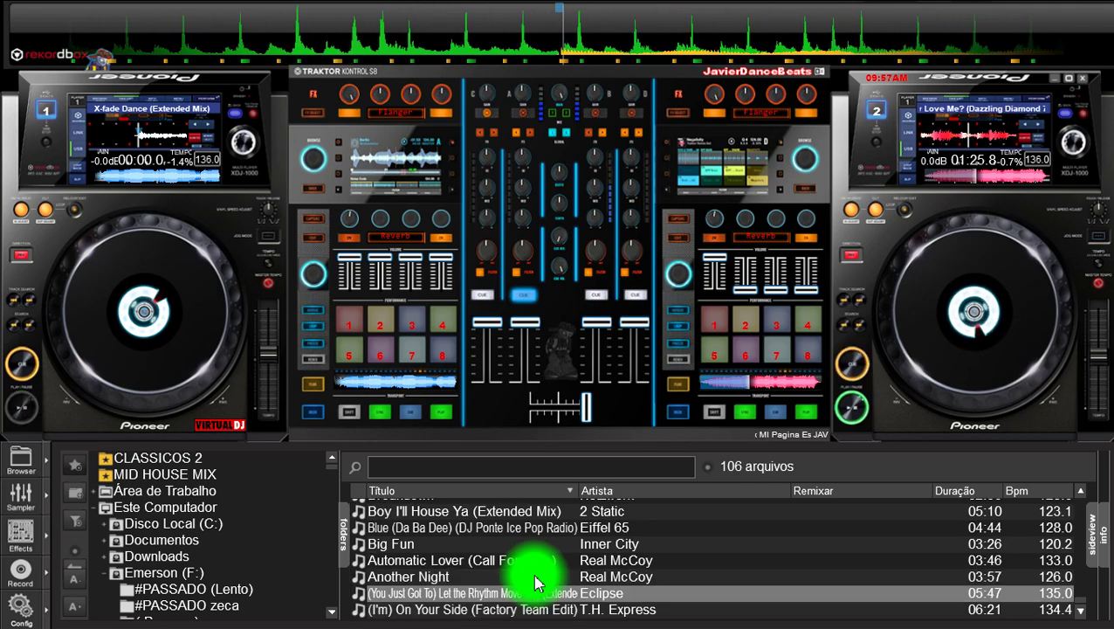
Step: Look back up the track list to the titles around "Dance (Extended Mix)", checking BPM values for the next song
key("Up")
key("Down")
key("Up")
key("Up")
key("Up")
key("Up")
key("Up")
key("Up")
key("Up")
key("Up")
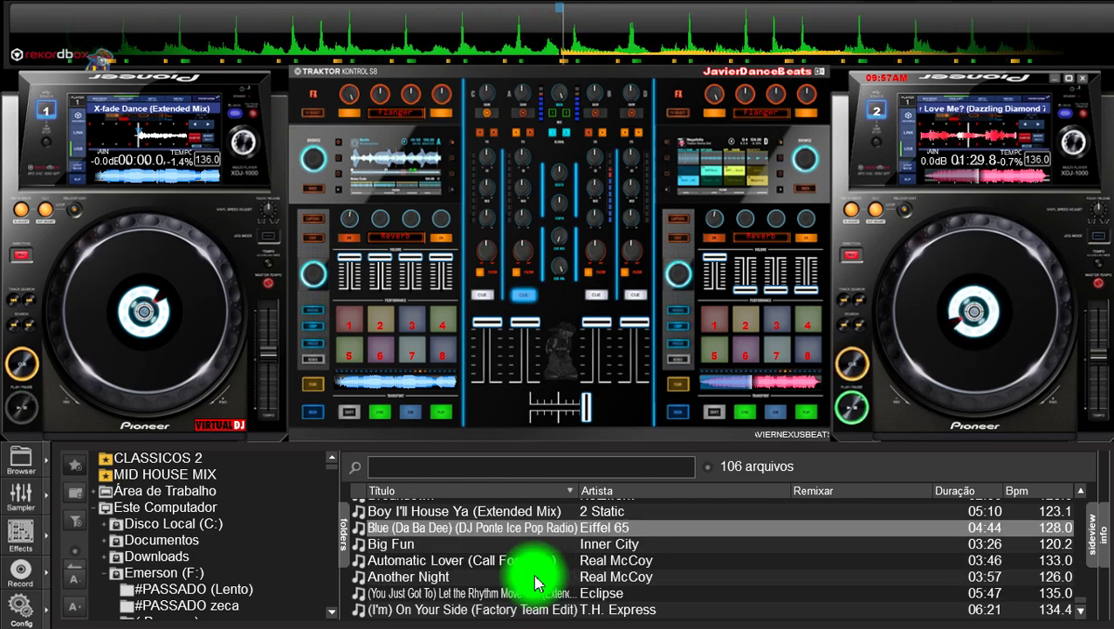
key("Up")
key("Down")
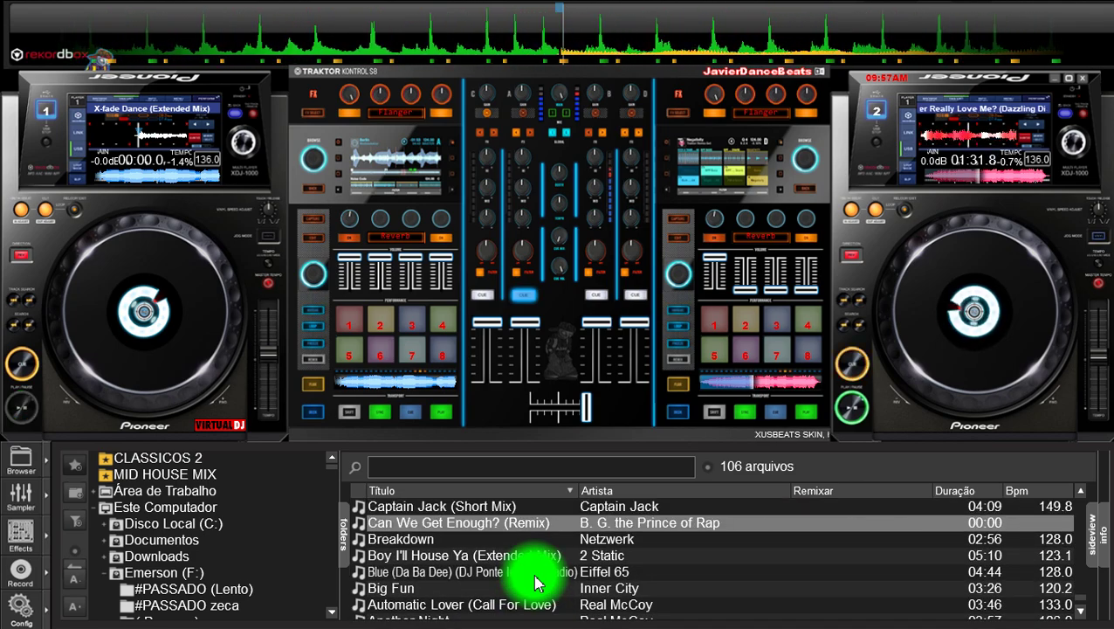
key("Up")
key("Up")
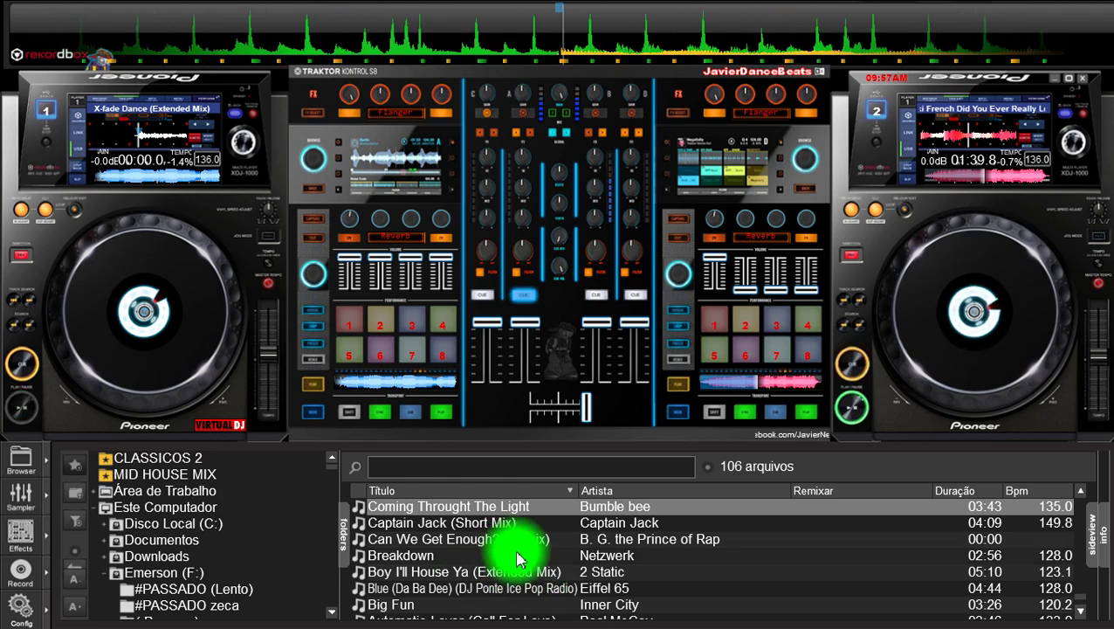
left_click(517, 557)
key("Up")
key("Up")
key("Up")
key("Up")
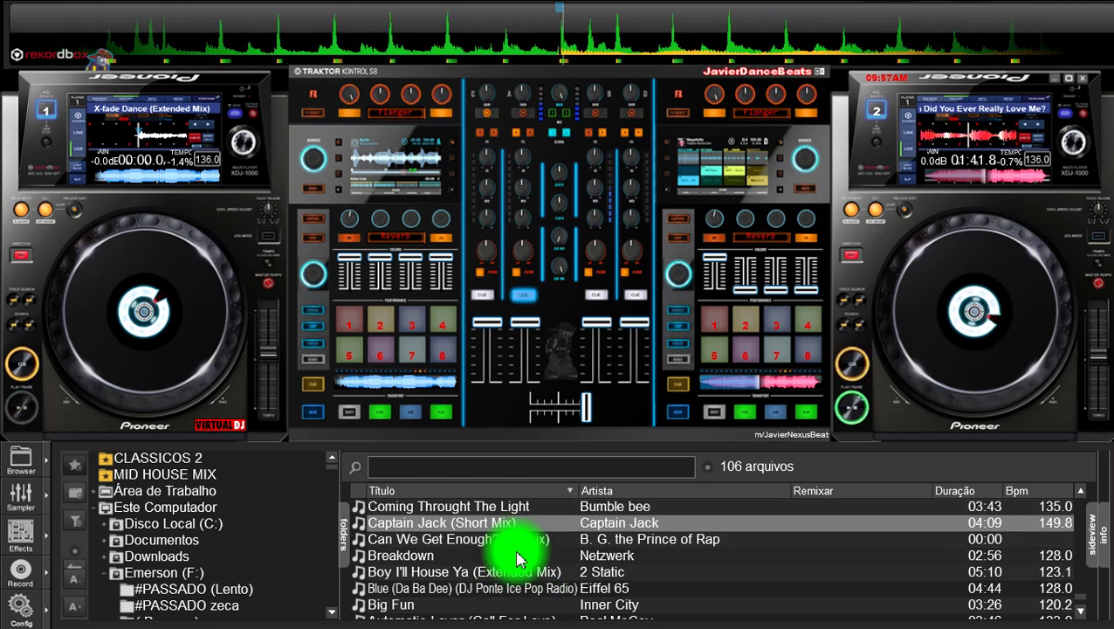
key("Up")
key("Up")
key("Up")
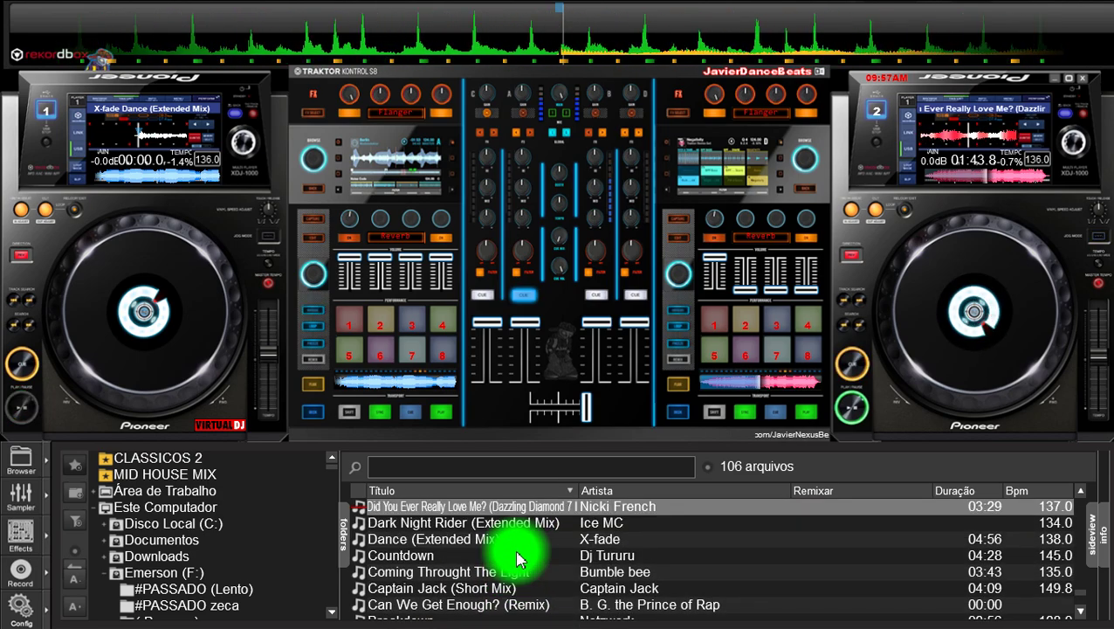
key("Down")
key("Down")
key("Up")
key("Up")
key("Up")
key("Down")
key("Down")
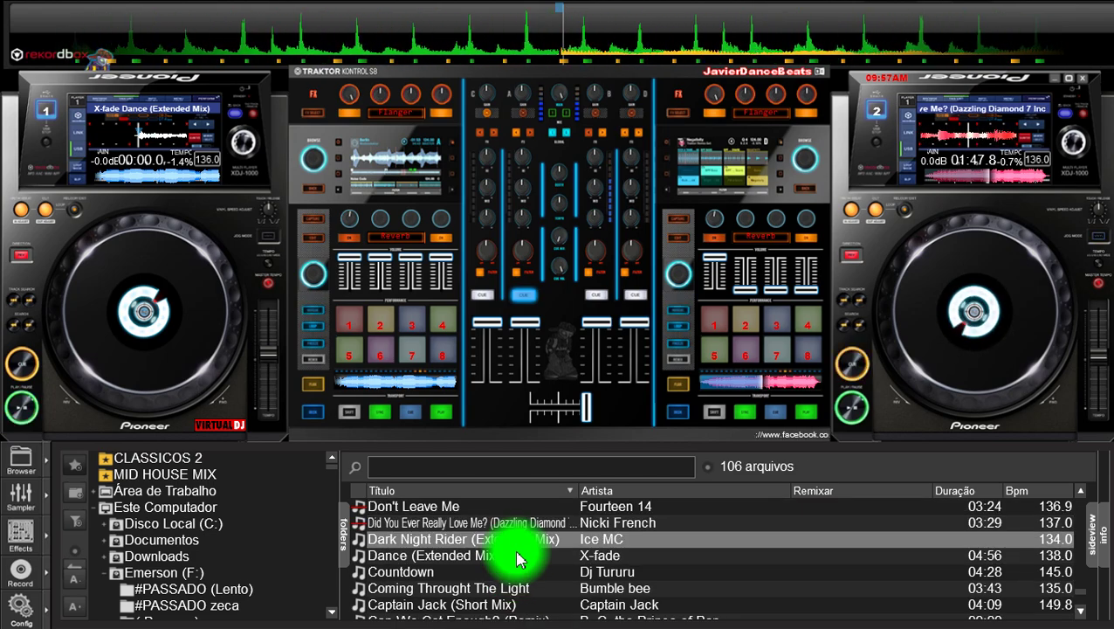
key("Down")
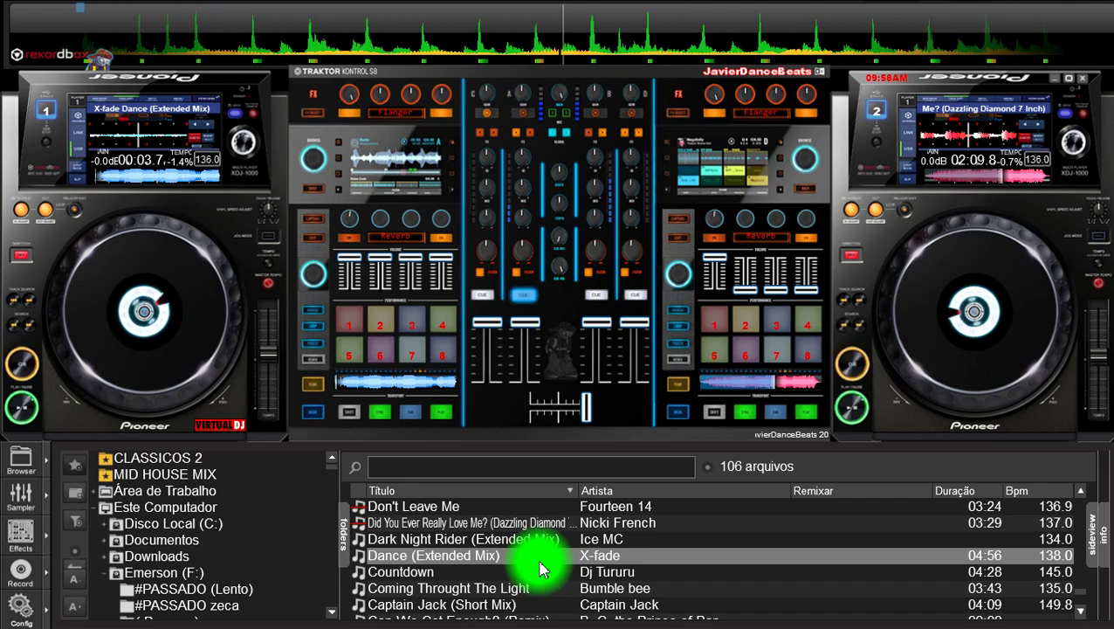
Step: Start playing "Dance (Extended Mix)" on deck 1 and bring the crossfader to the centre
key("space")
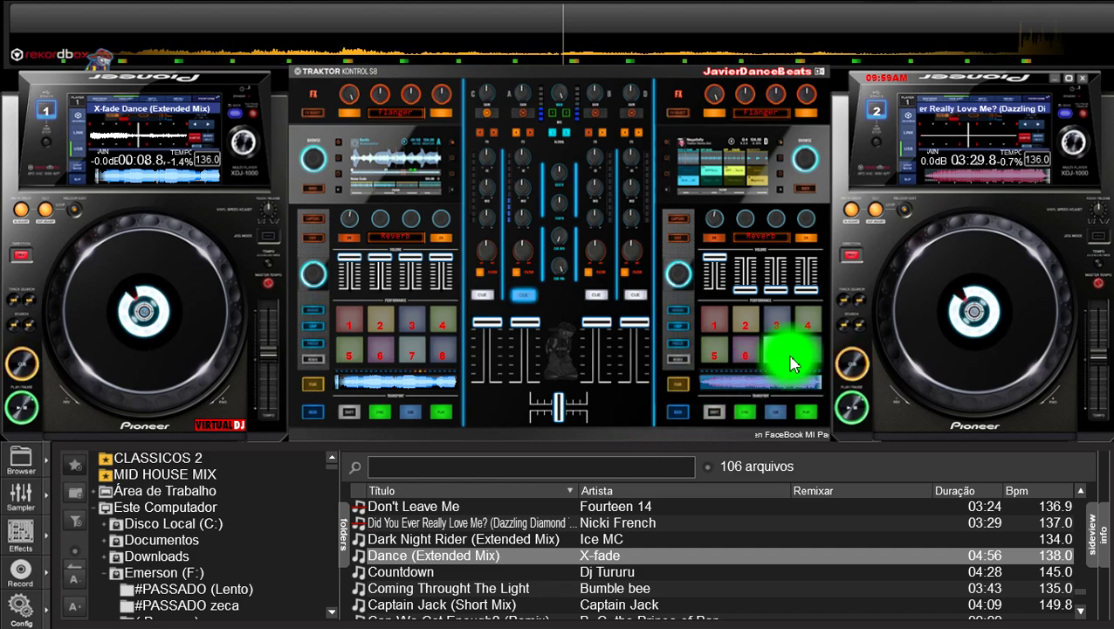
Step: Look through the track list from "Countdown" down to "(I'm) On Your Side", comparing titles and BPM values for the next song
left_click(501, 574)
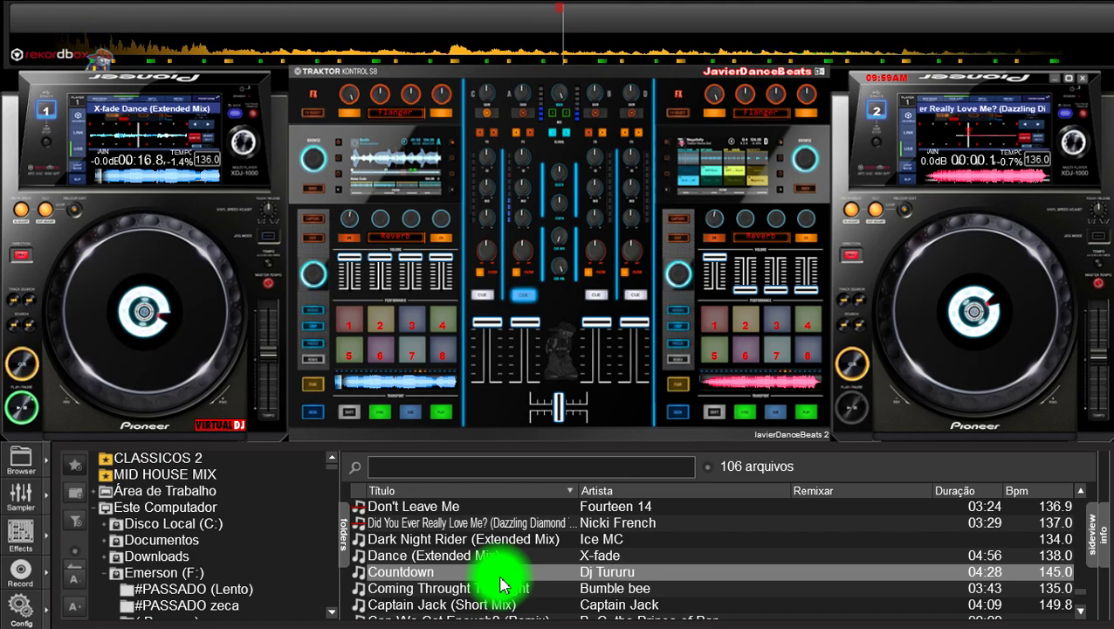
left_click(514, 601)
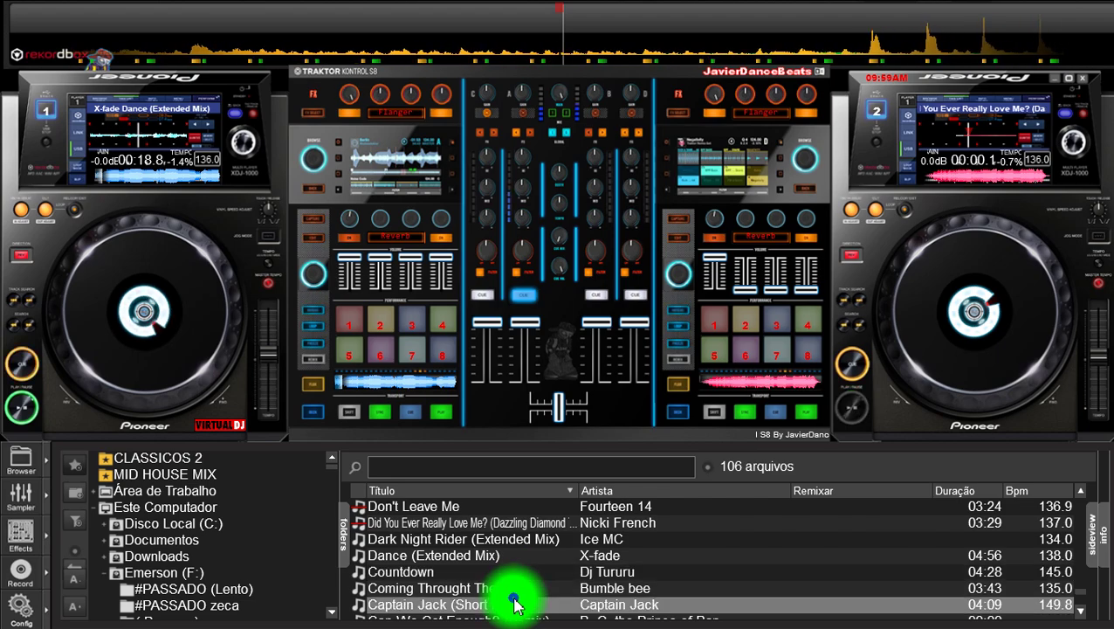
scroll(515, 604, "down", 1)
scroll(515, 605, "up", 2)
scroll(515, 604, "down", 4)
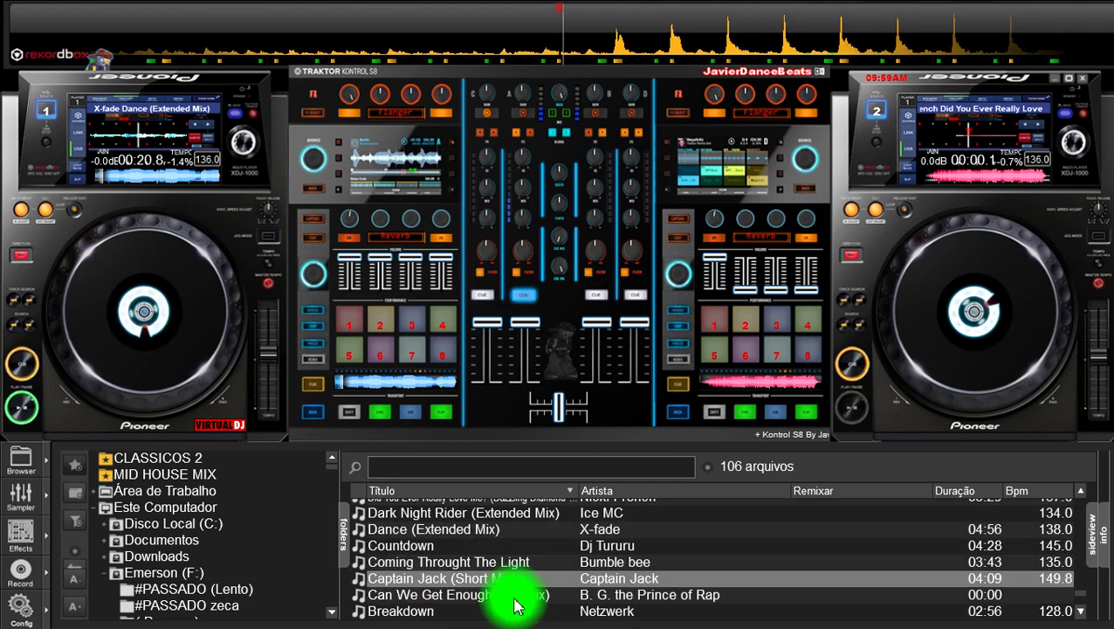
scroll(515, 605, "down", 1)
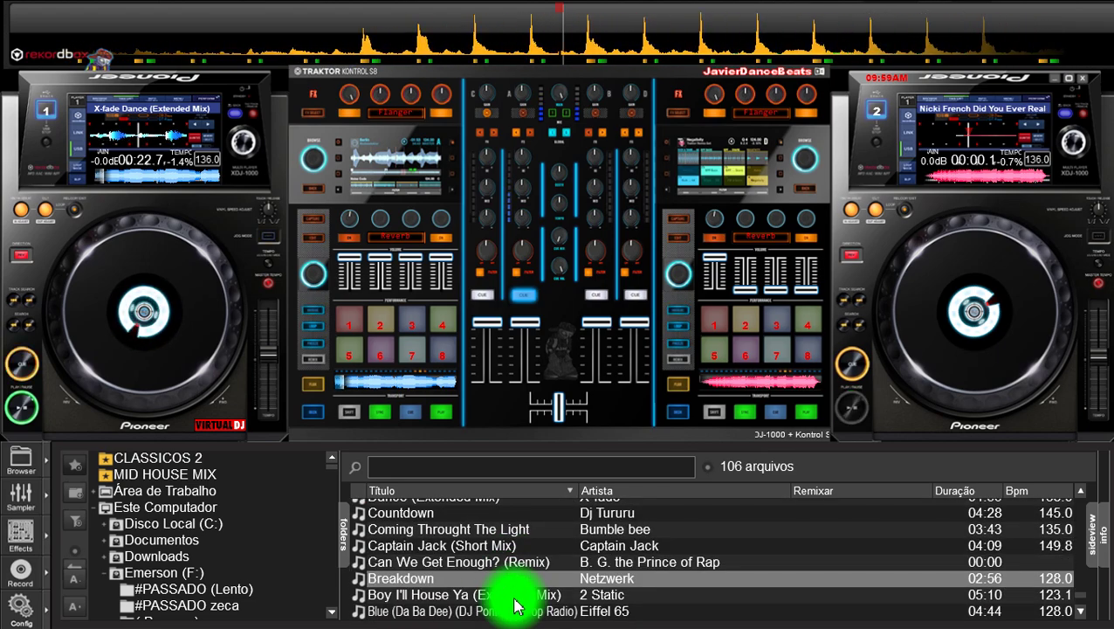
scroll(515, 604, "down", 2)
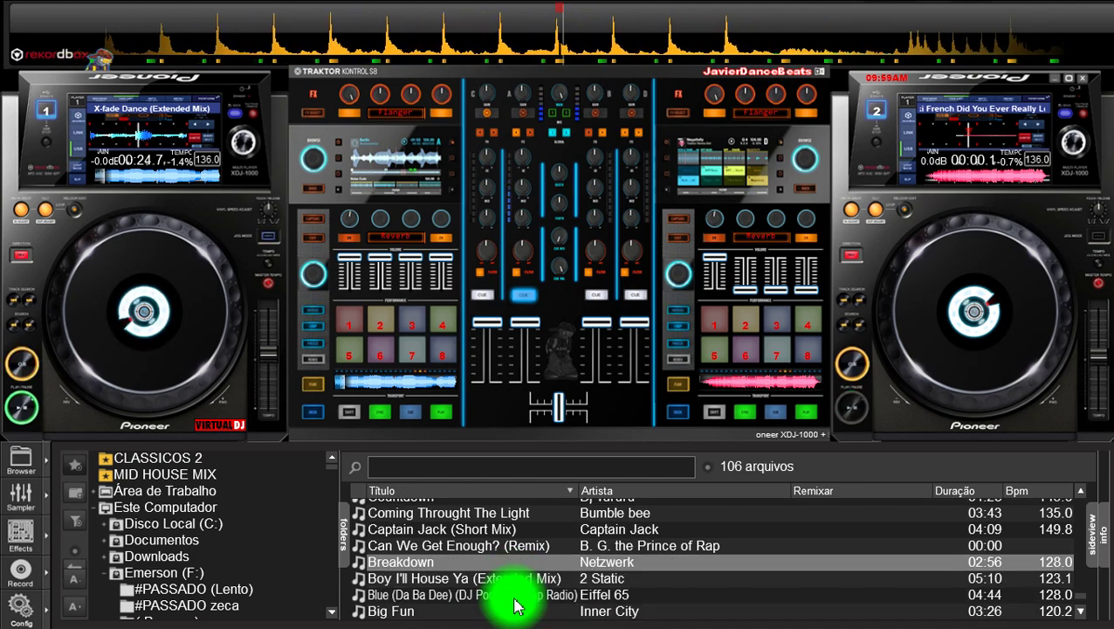
scroll(515, 604, "down", 1)
scroll(516, 604, "up", 1)
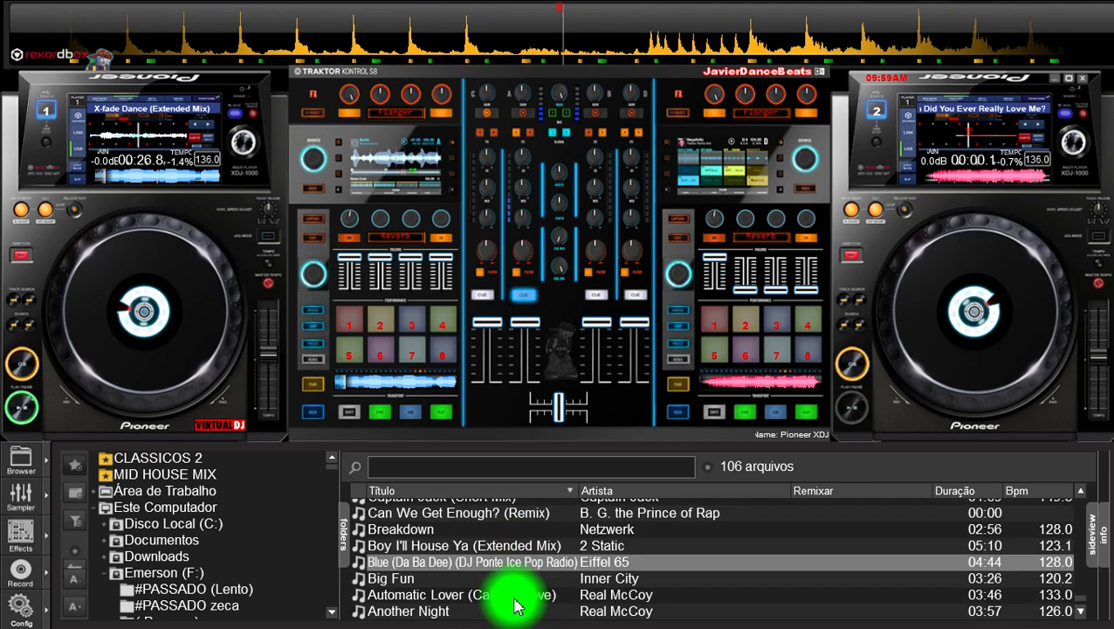
scroll(515, 604, "down", 2)
scroll(515, 604, "down", 1)
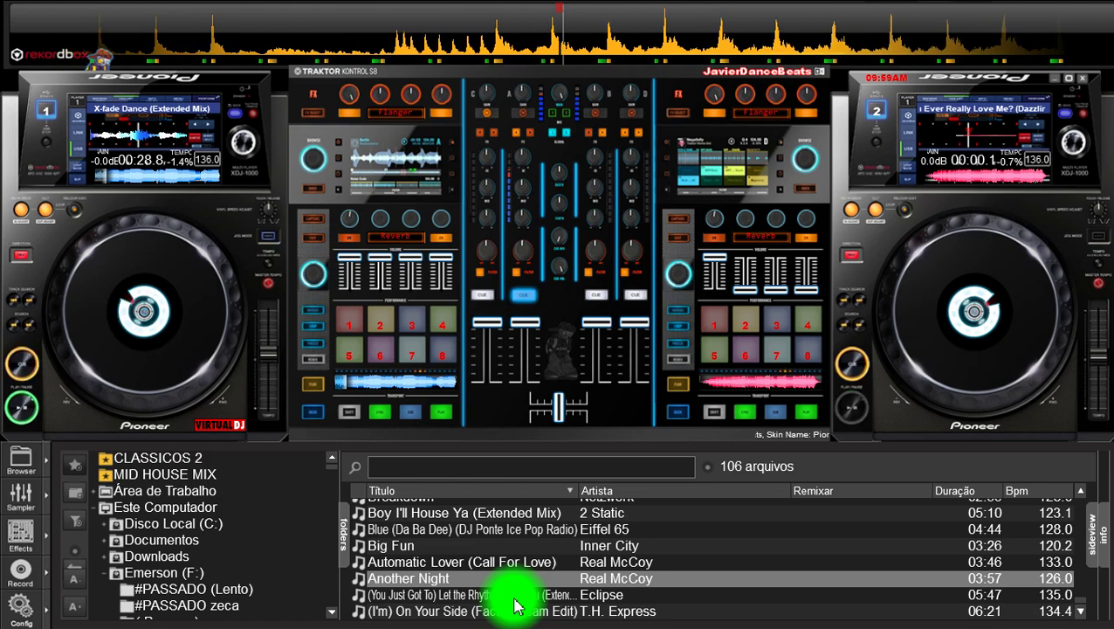
scroll(515, 604, "down", 1)
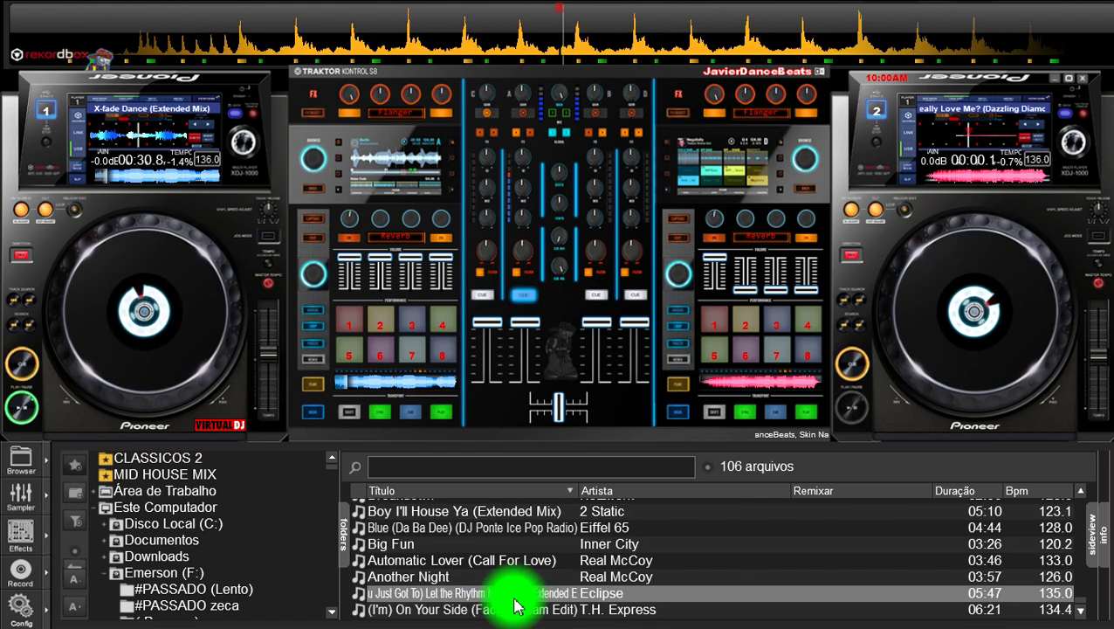
scroll(516, 604, "down", 1)
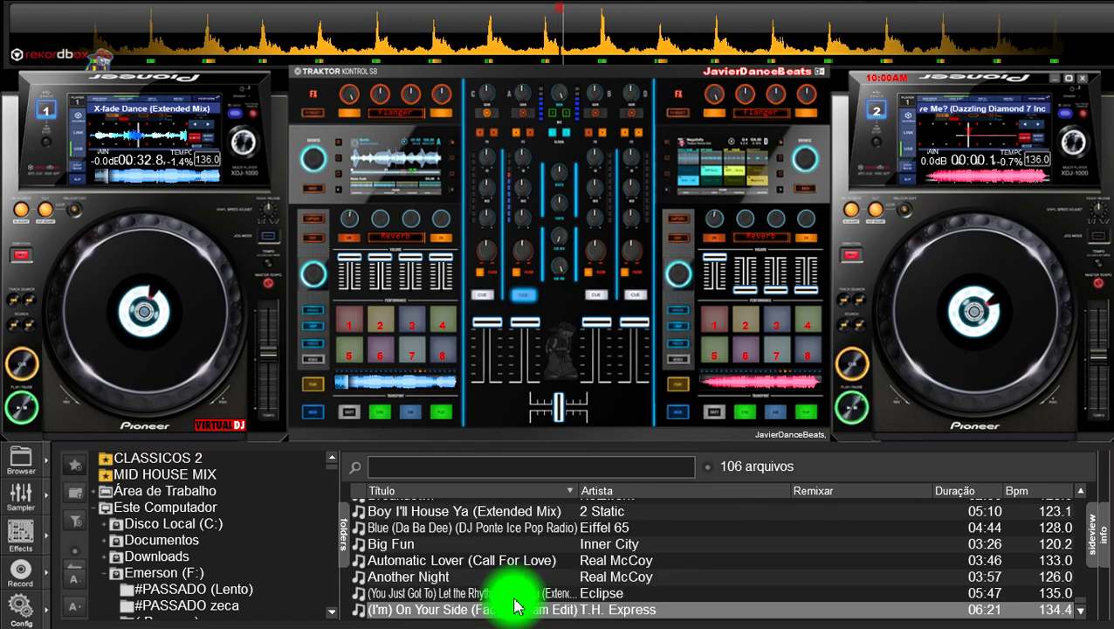
scroll(515, 604, "up", 2)
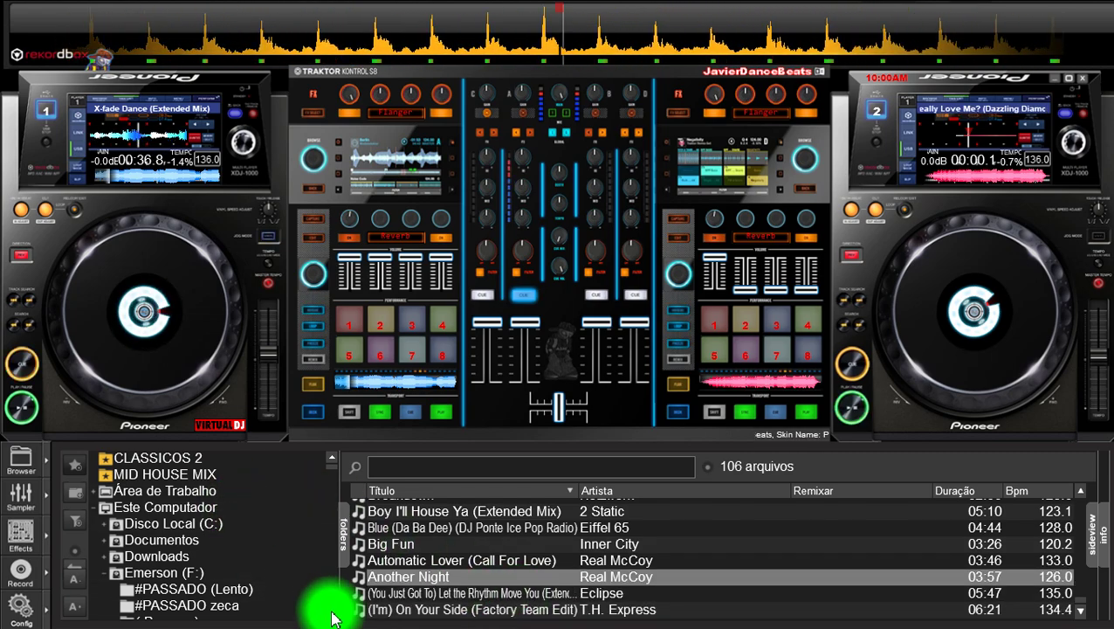
Step: Find the MID BACK MIX folder in the Emerson (F:) drive and open it
scroll(323, 610, "down", 2)
scroll(327, 610, "down", 3)
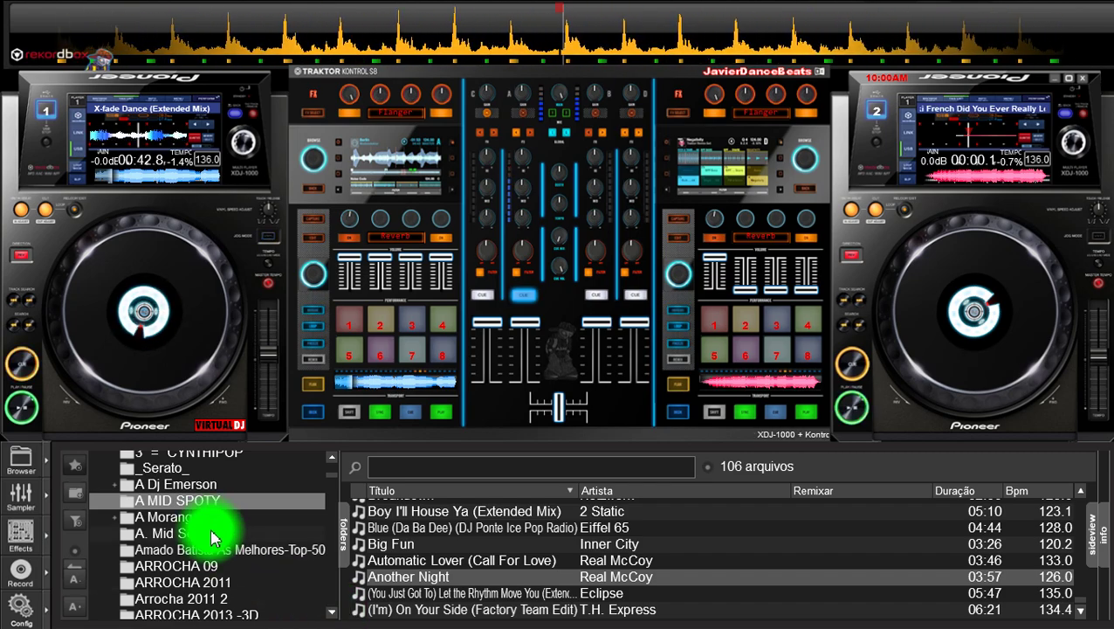
scroll(324, 611, "down", 3)
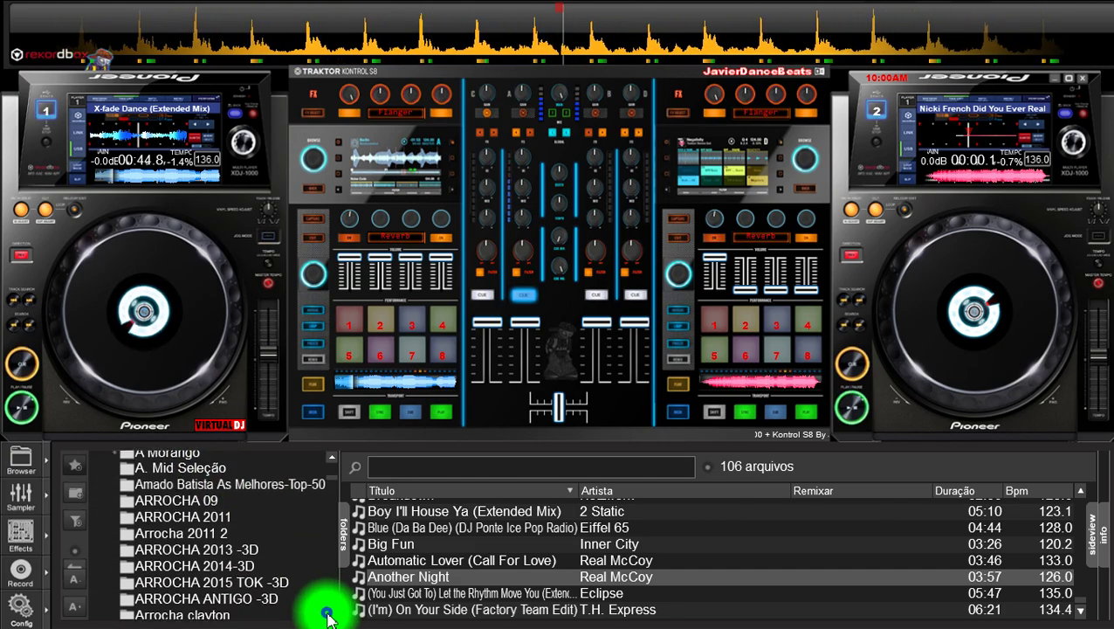
scroll(327, 615, "down", 10)
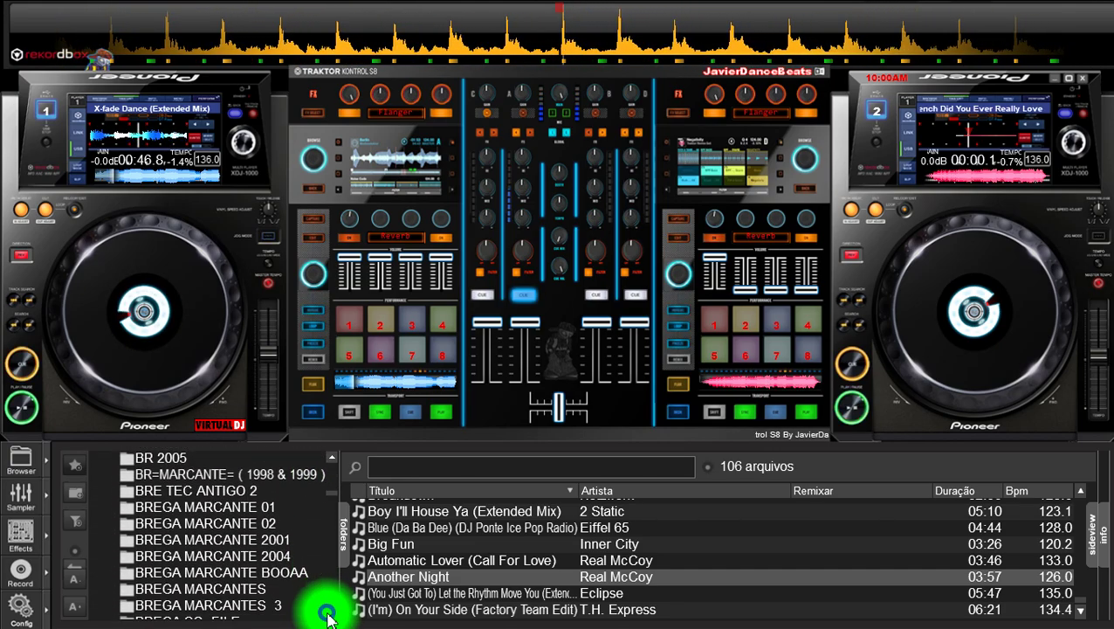
scroll(326, 614, "down", 12)
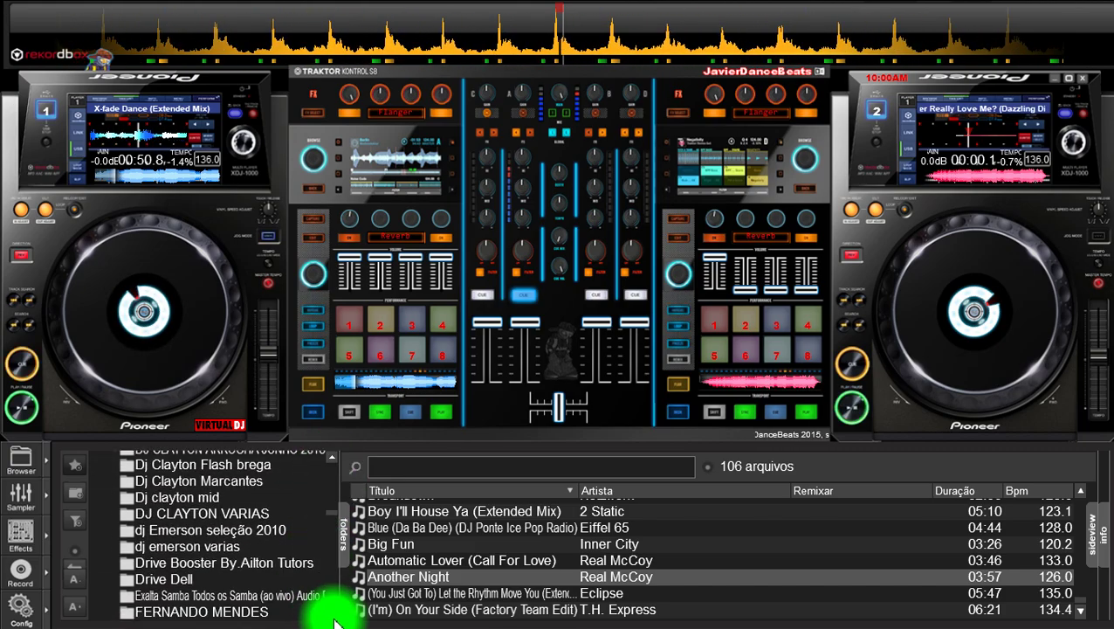
scroll(335, 616, "down", 8)
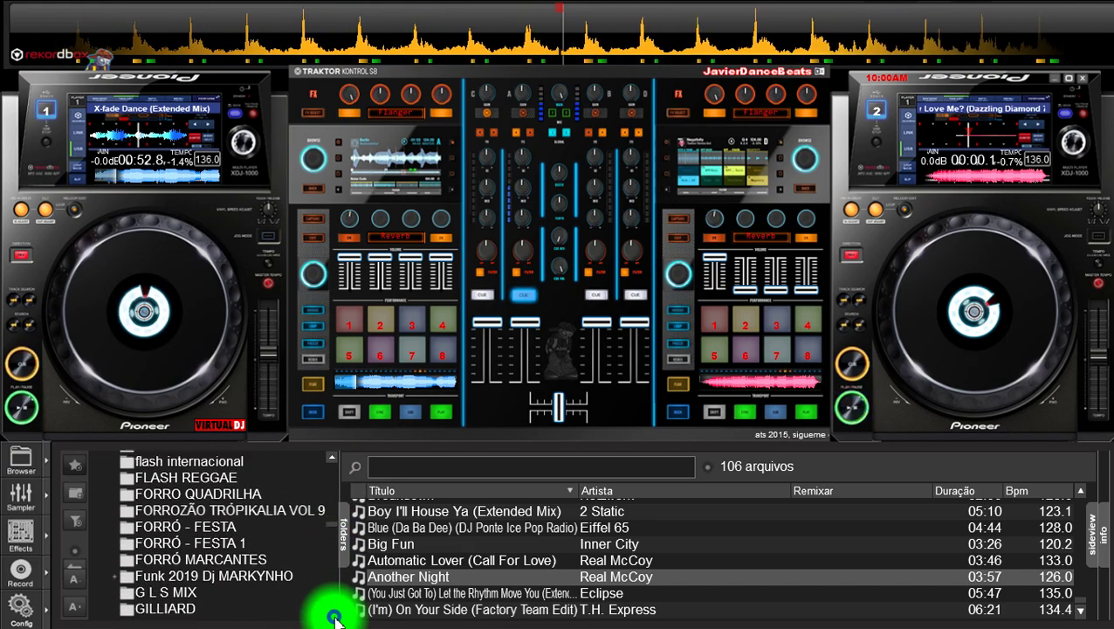
scroll(334, 615, "down", 12)
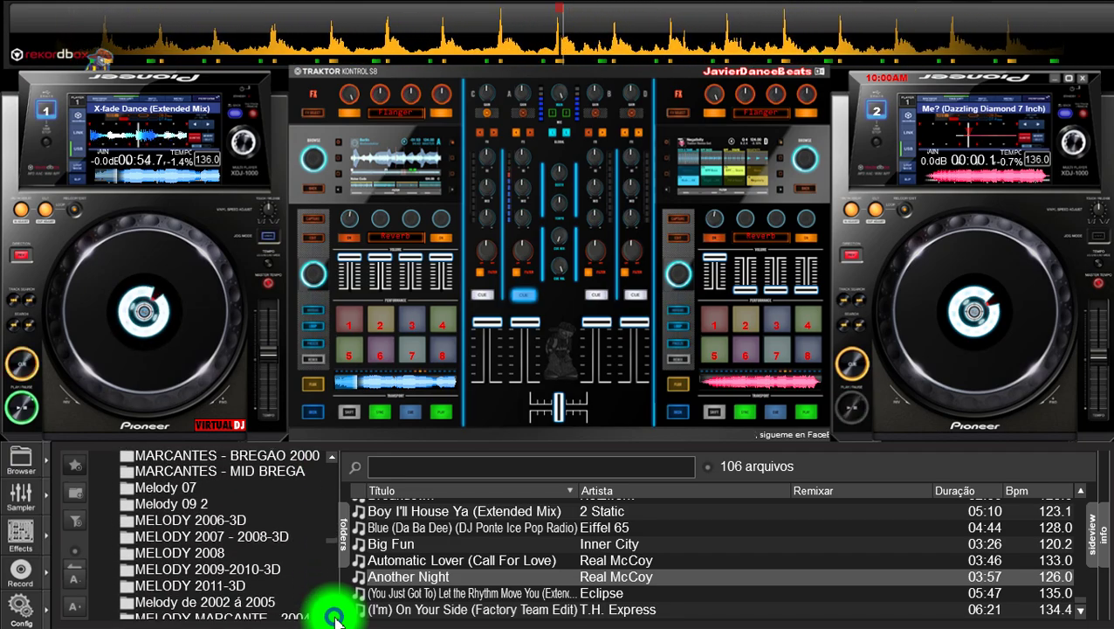
scroll(334, 615, "down", 6)
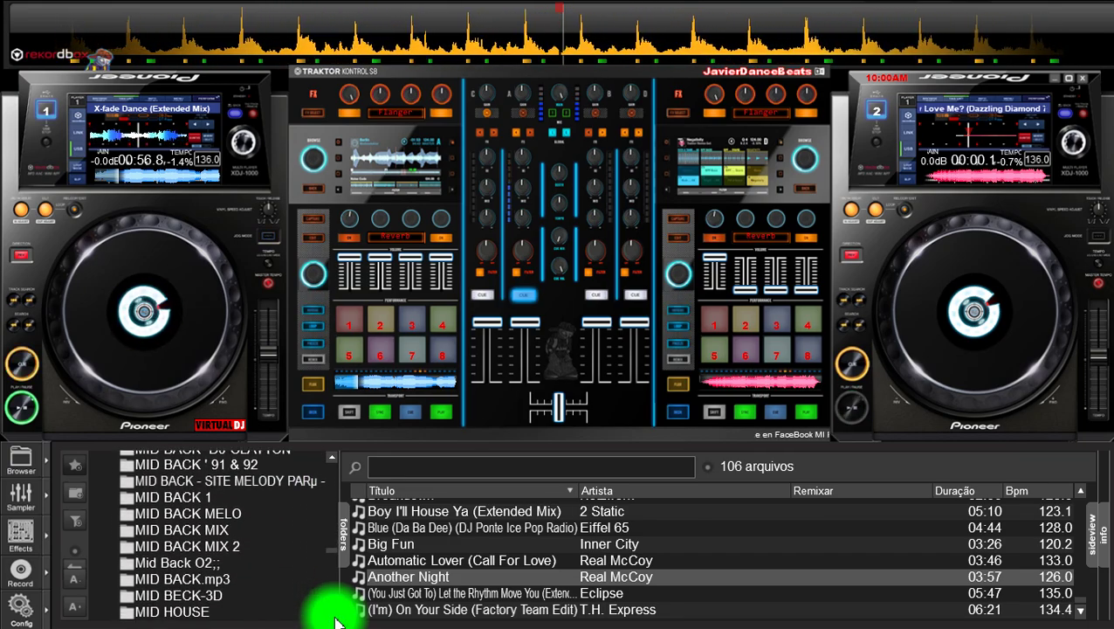
left_click(219, 529)
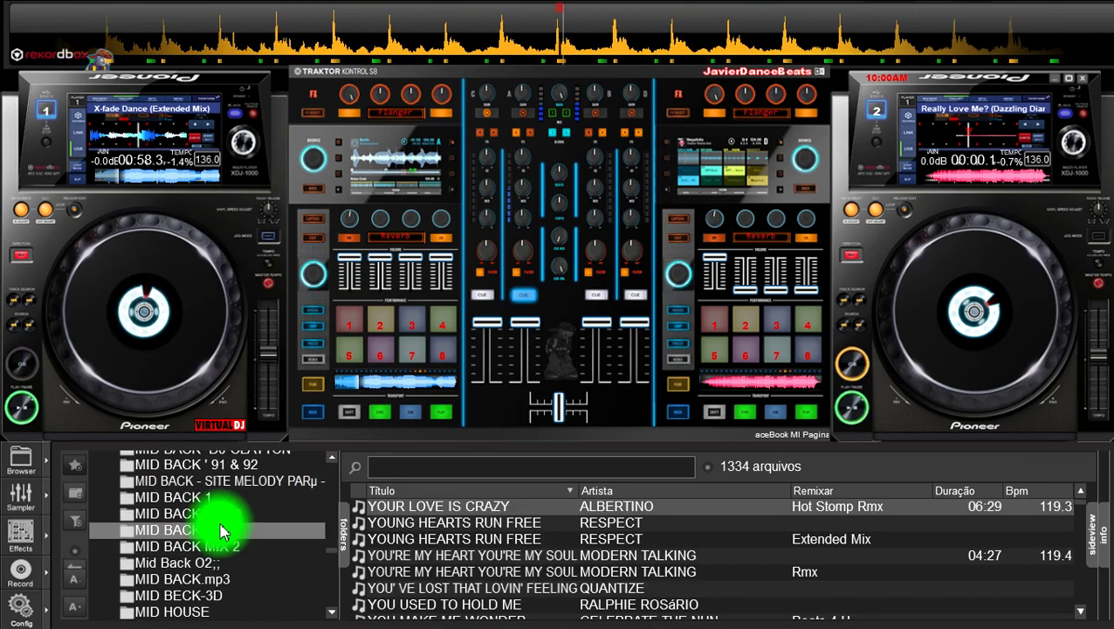
Step: Look through the MID BACK MIX tracks from "YOUR LOVE IS CRAZY" down to "YOU CAN WIN IF YOU WANT" for a next song
left_click(444, 509)
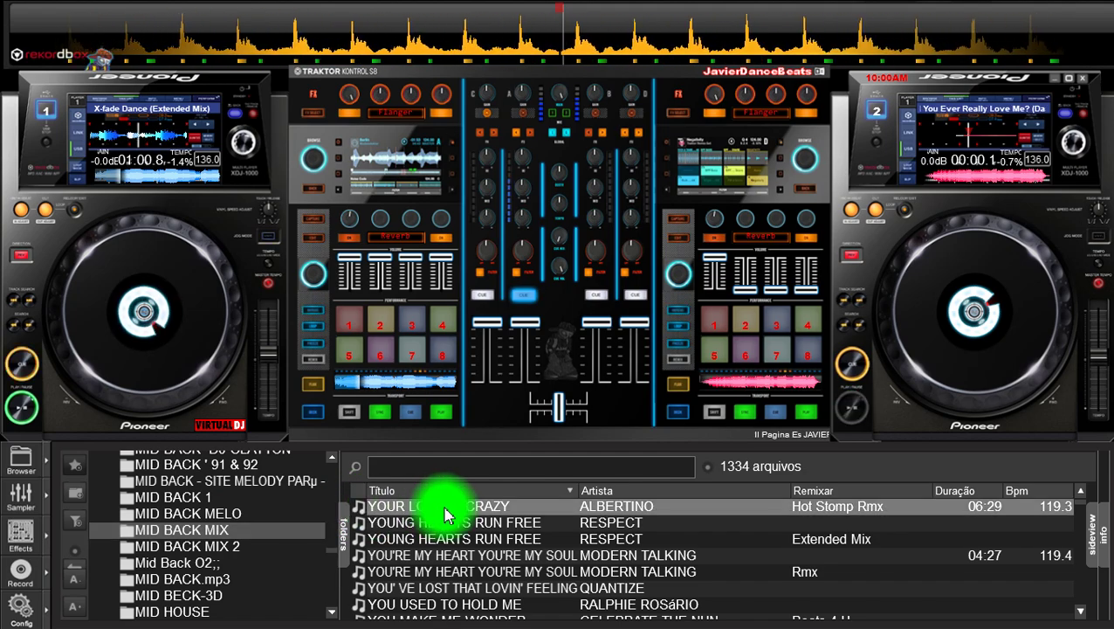
key("Down")
key("Down")
key("Down")
key("Down")
key("Down")
key("Down")
key("Down")
key("Down")
key("Down")
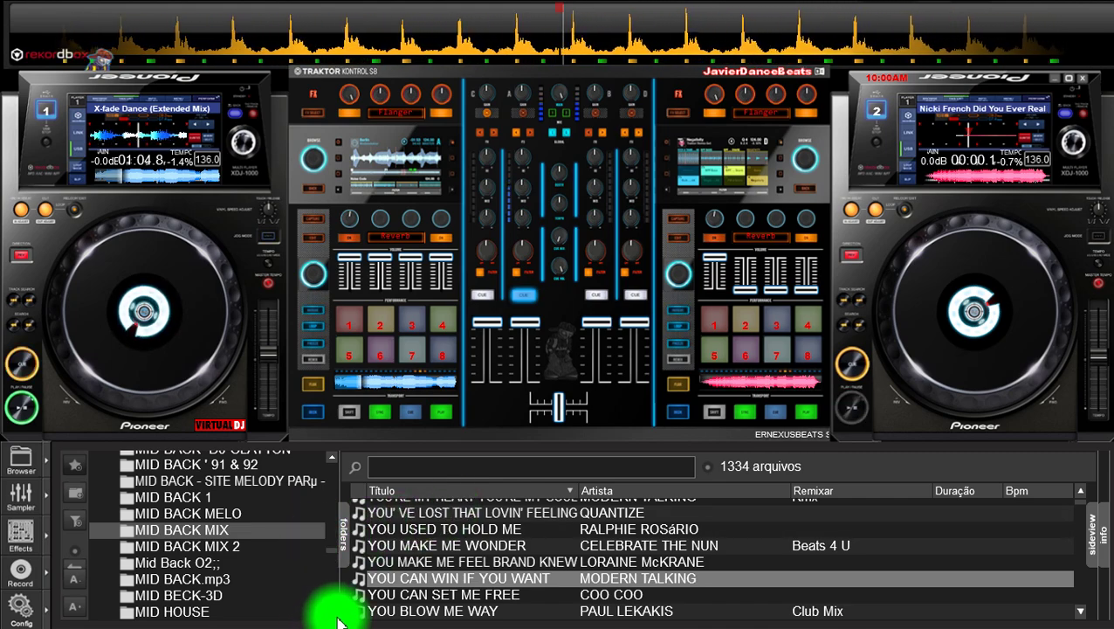
Step: Open the MID HOUSE folder and check its tracks from "ZOMBIE" down to "YOU BELONG TO ME"
scroll(325, 611, "down", 3)
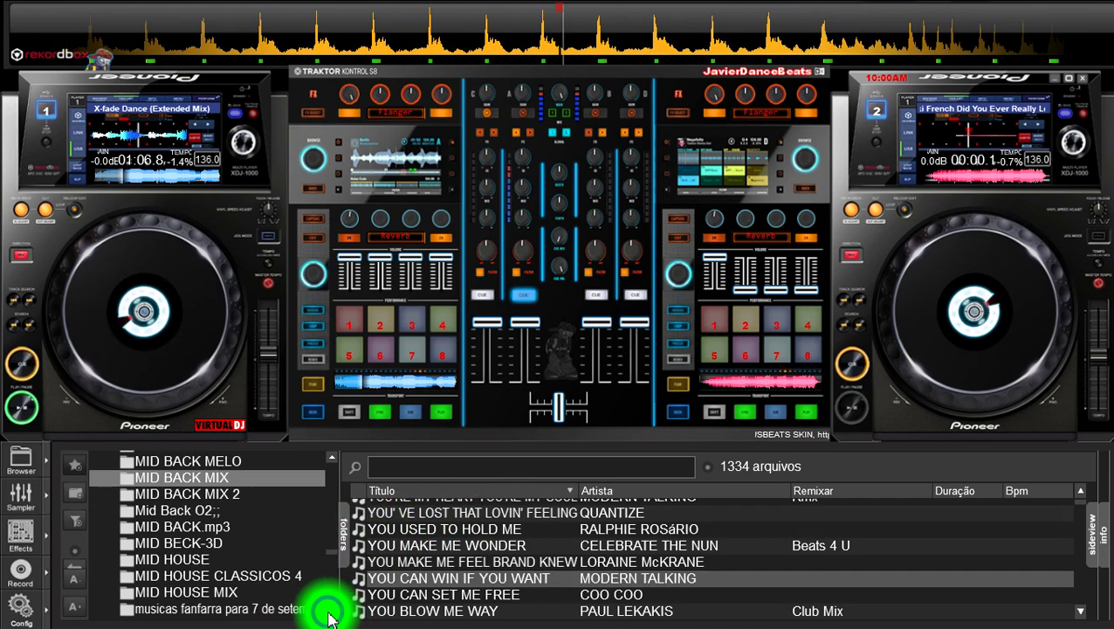
left_click(175, 563)
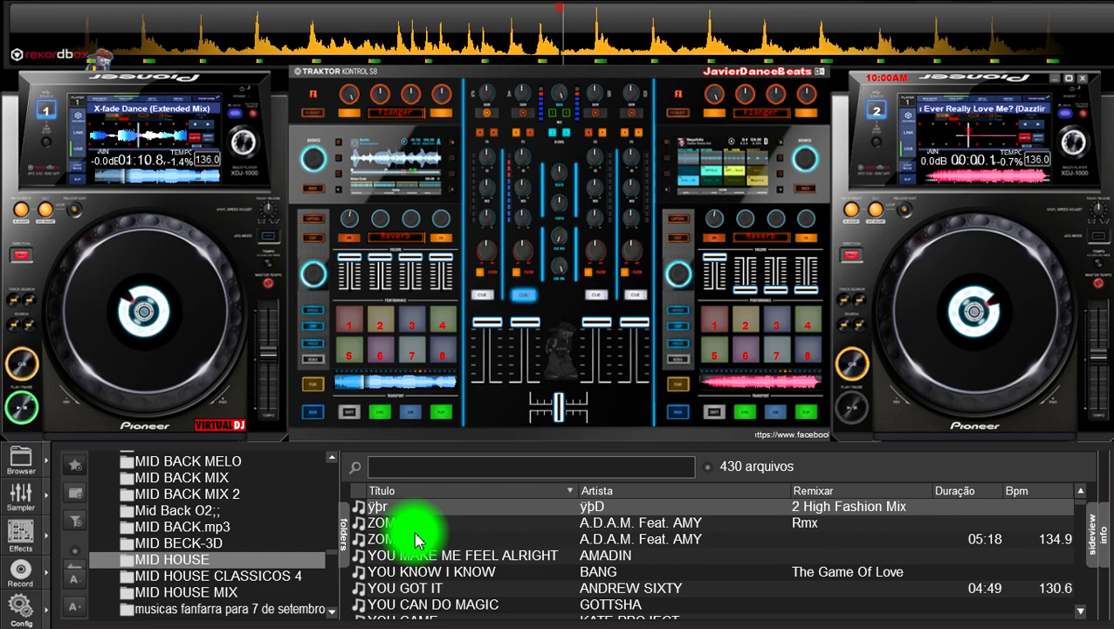
left_click(535, 527)
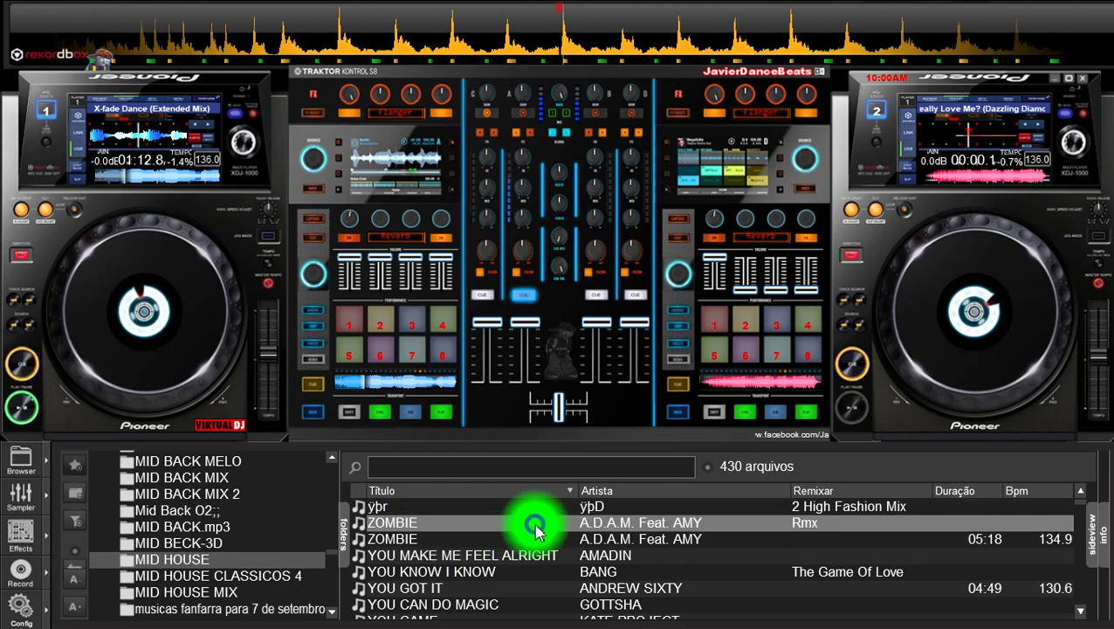
key("Down")
key("Down")
key("Down")
key("Down")
key("Down")
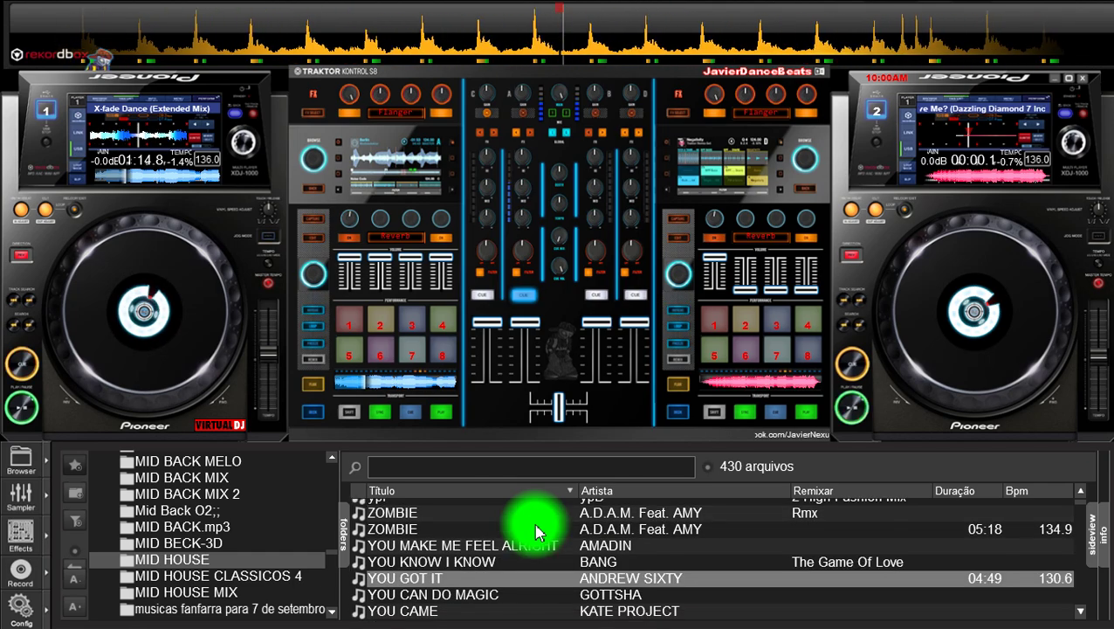
key("Down")
key("Down")
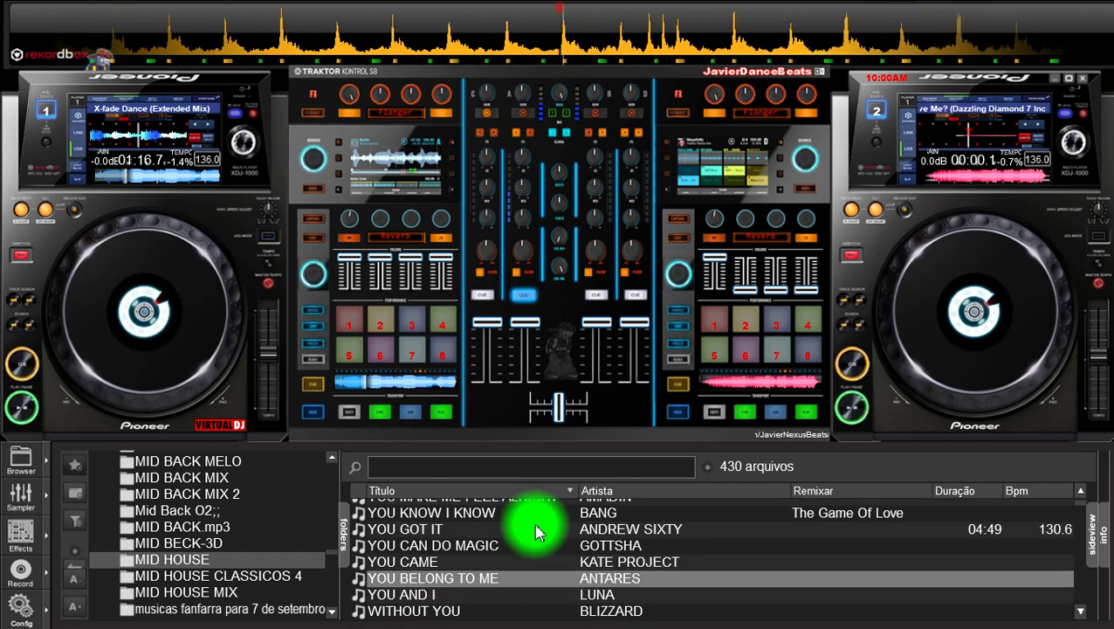
Step: Look further down the MID HOUSE tracks to "WE BELONG" by Double Dare, comparing titles and artists
key("Down")
key("Down")
key("Down")
key("Down")
key("Down")
key("Down")
key("Down")
key("Down")
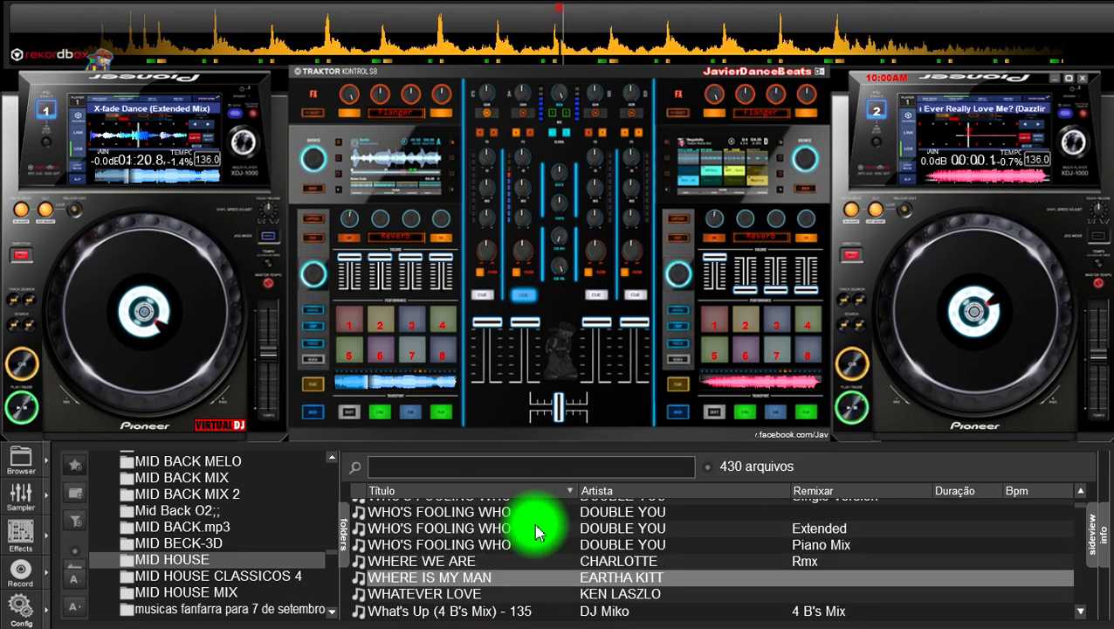
scroll(535, 533, "down", 3)
scroll(535, 533, "down", 6)
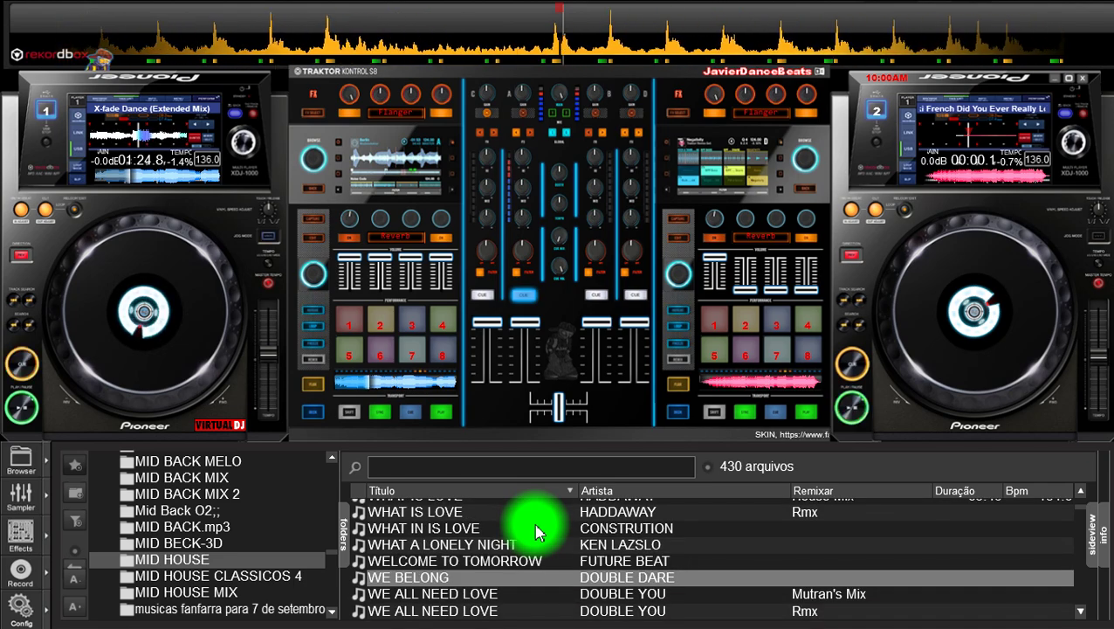
Step: Check the MID HOUSE tracks down to "TOUCH GIRL" by Martine, comparing the titles and BPM values around it
scroll(535, 533, "down", 5)
scroll(535, 532, "down", 6)
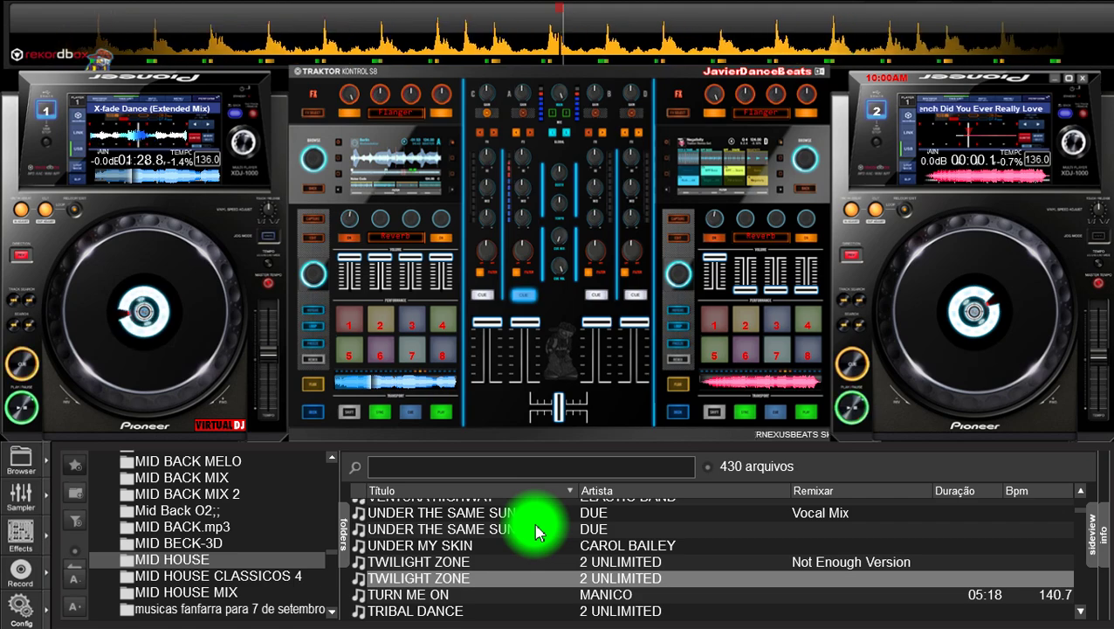
scroll(536, 533, "down", 3)
scroll(535, 533, "down", 3)
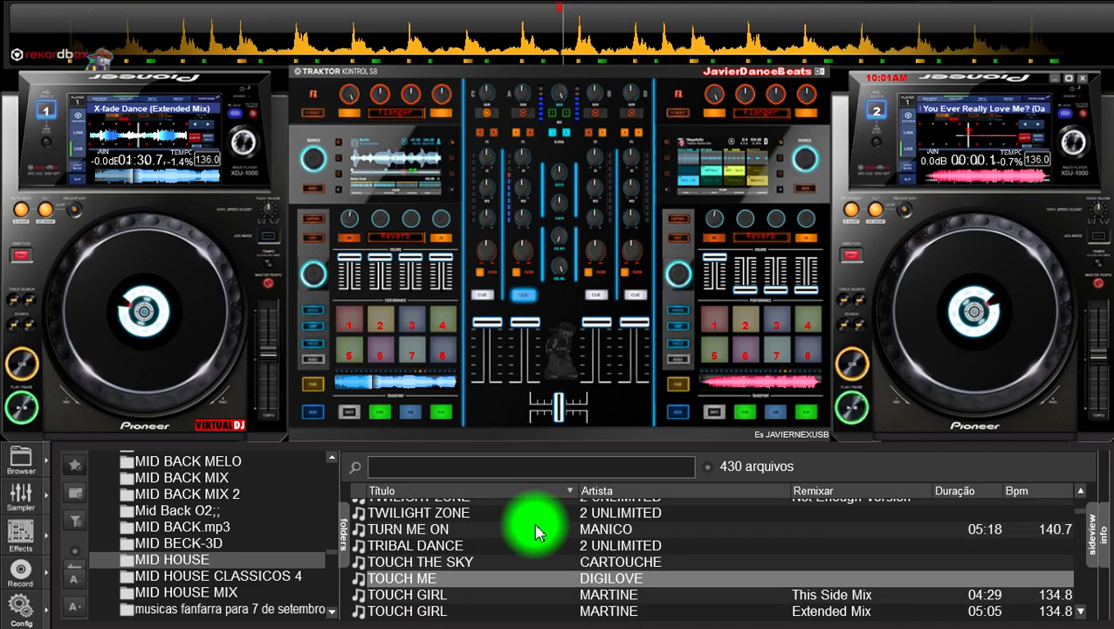
scroll(535, 533, "up", 2)
scroll(535, 532, "up", 1)
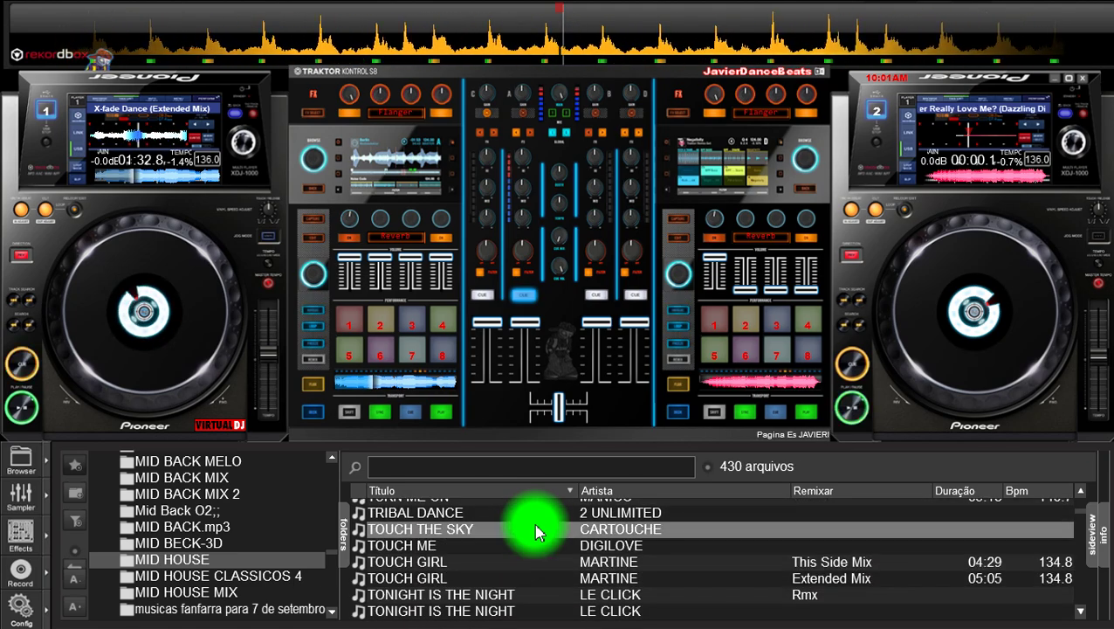
scroll(535, 533, "down", 4)
scroll(535, 532, "up", 5)
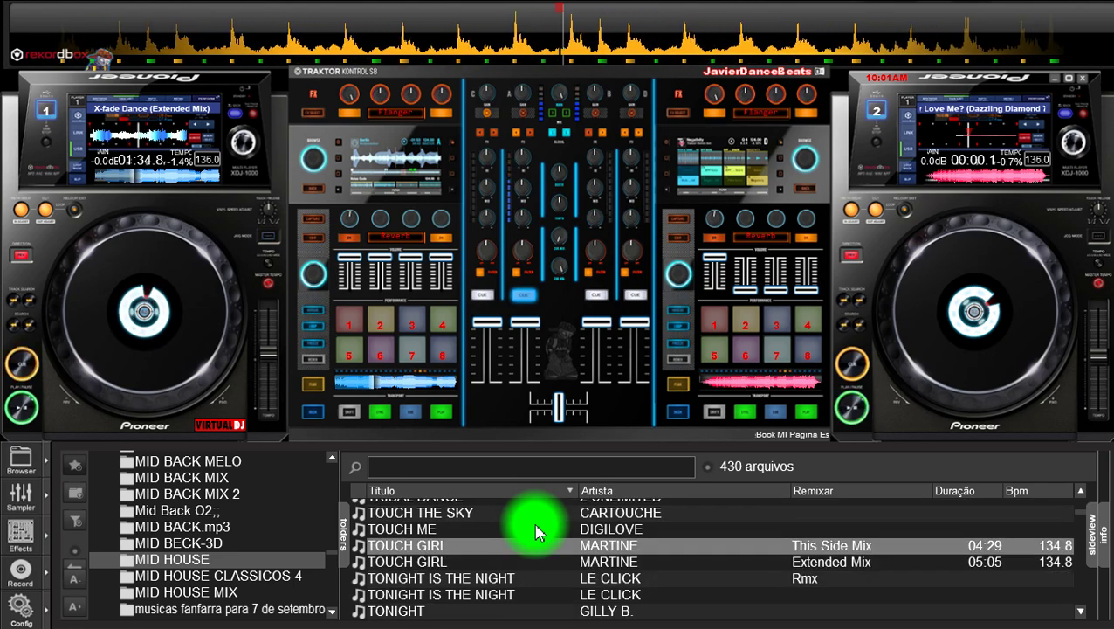
scroll(536, 532, "down", 3)
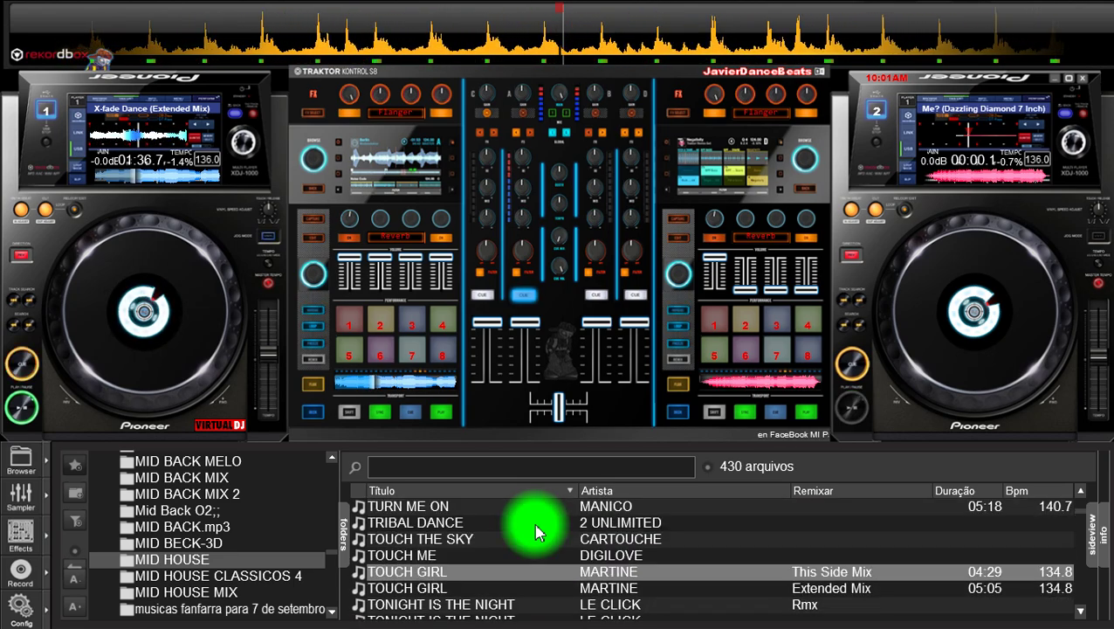
Step: Open the MID BACK MELO folder and load "MID BACK- FILÉ" (MELÔ DA VOVÓ) onto deck 2
left_click(224, 461)
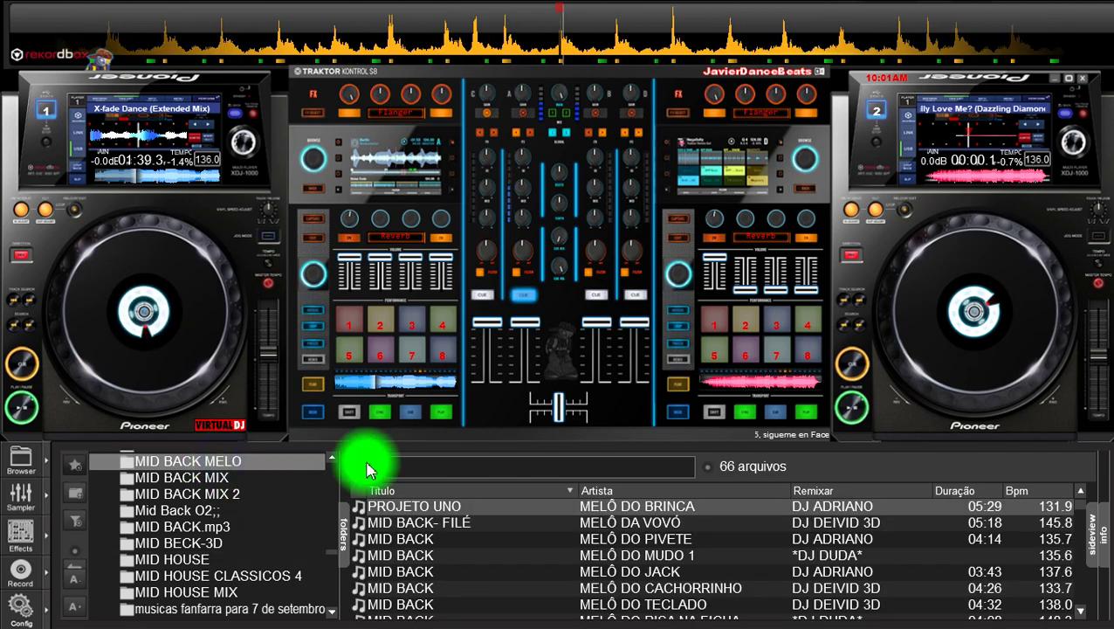
left_click(629, 521)
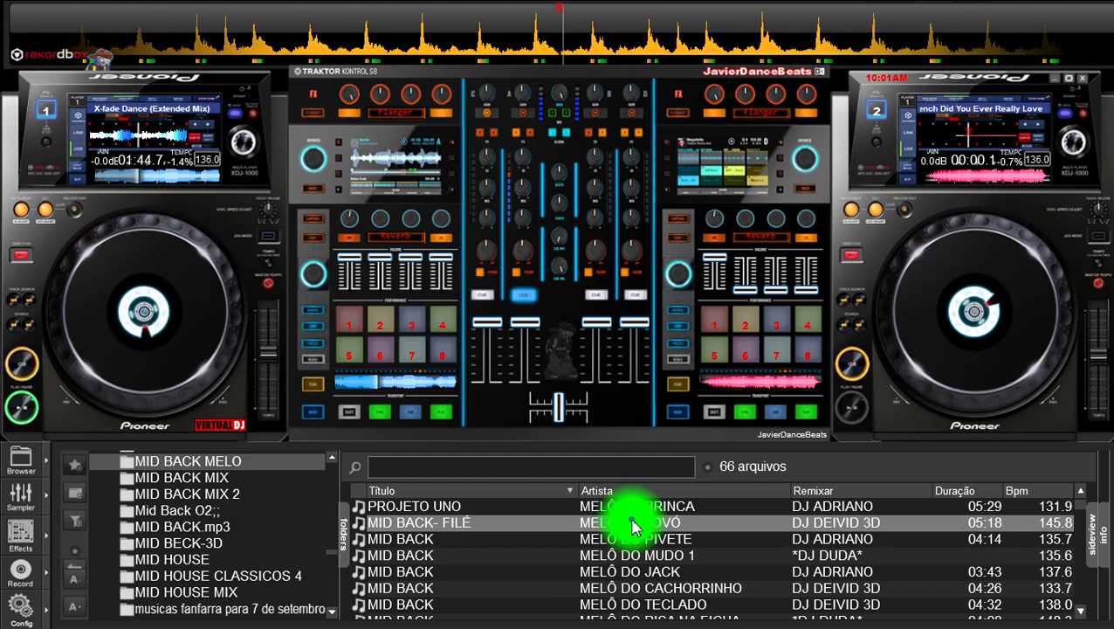
double_click(632, 522)
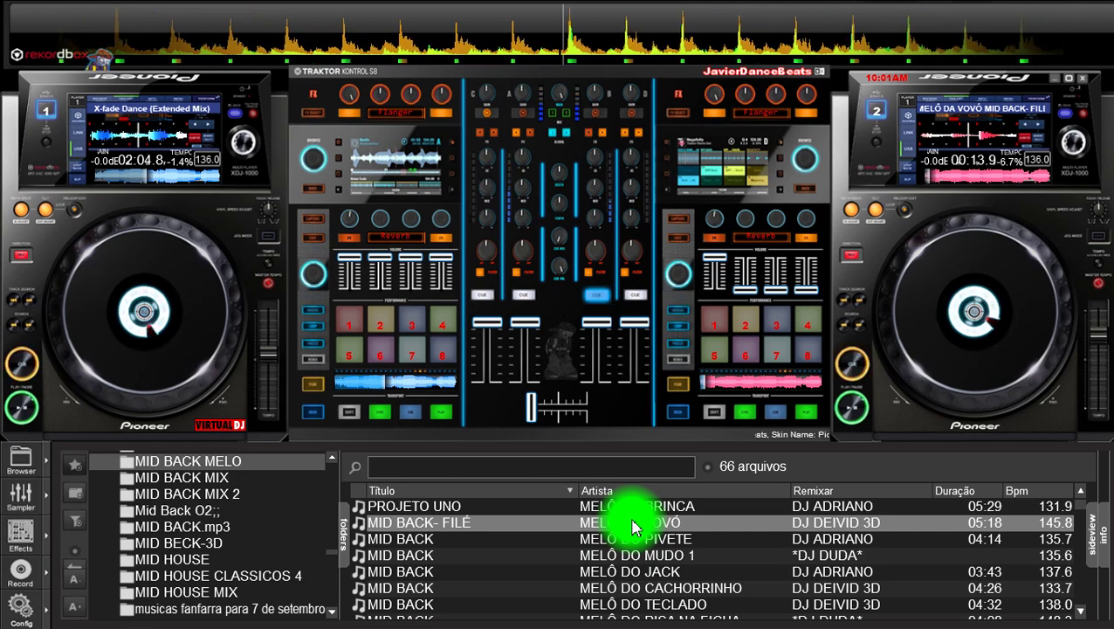
double_click(633, 522)
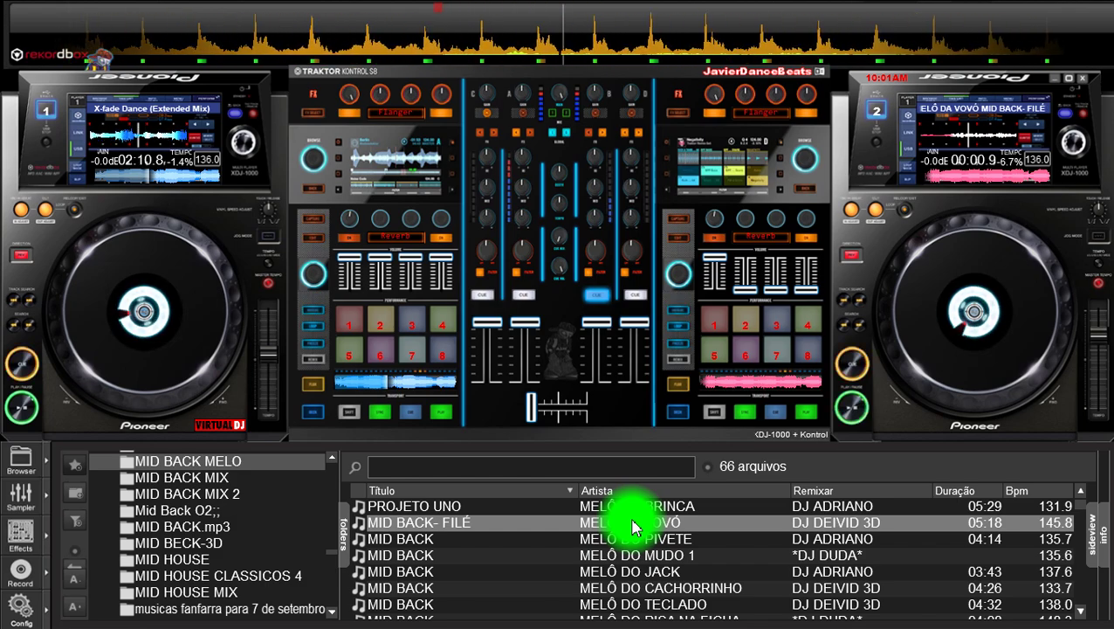
double_click(633, 522)
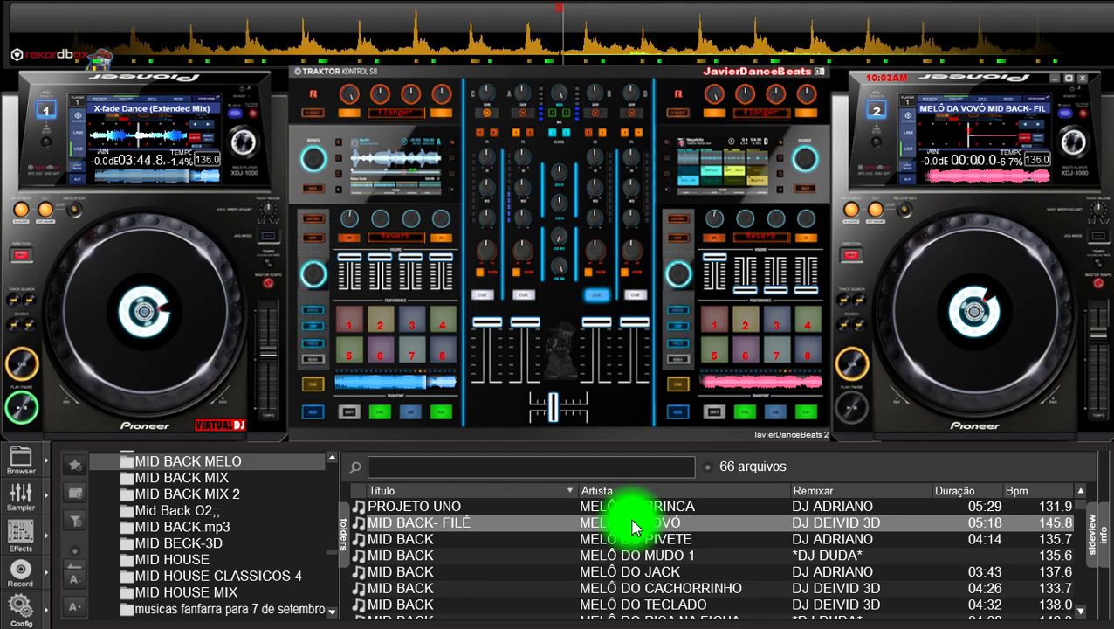
Step: Bring in deck 2 in place of deck 1, stopping deck 1, and set deck 2's tempo to 138.4 BPM
key("space")
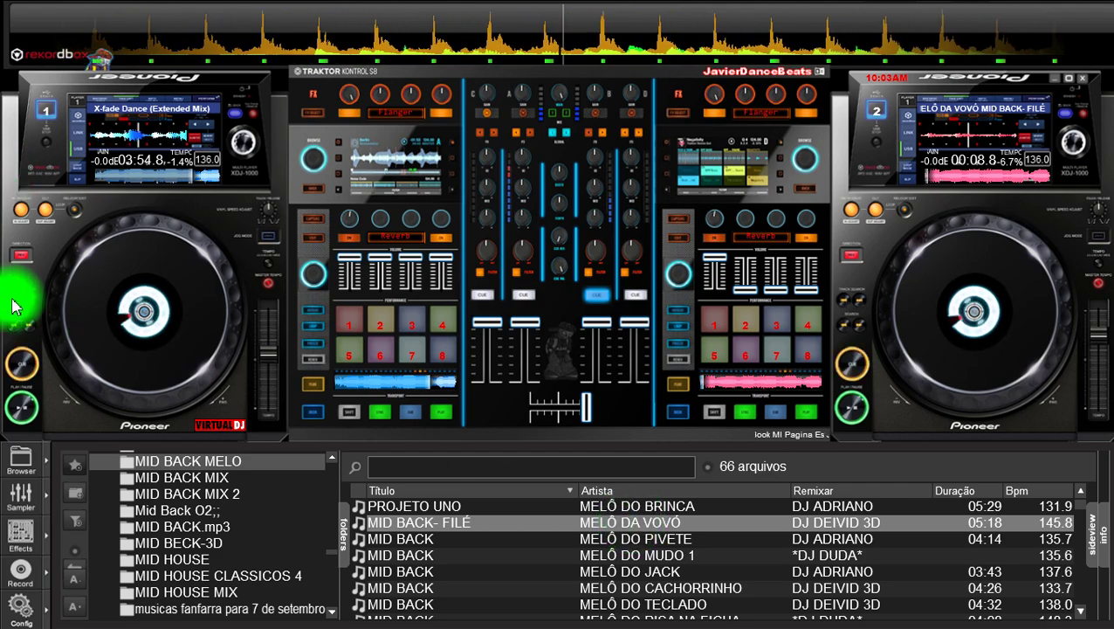
left_click(24, 362)
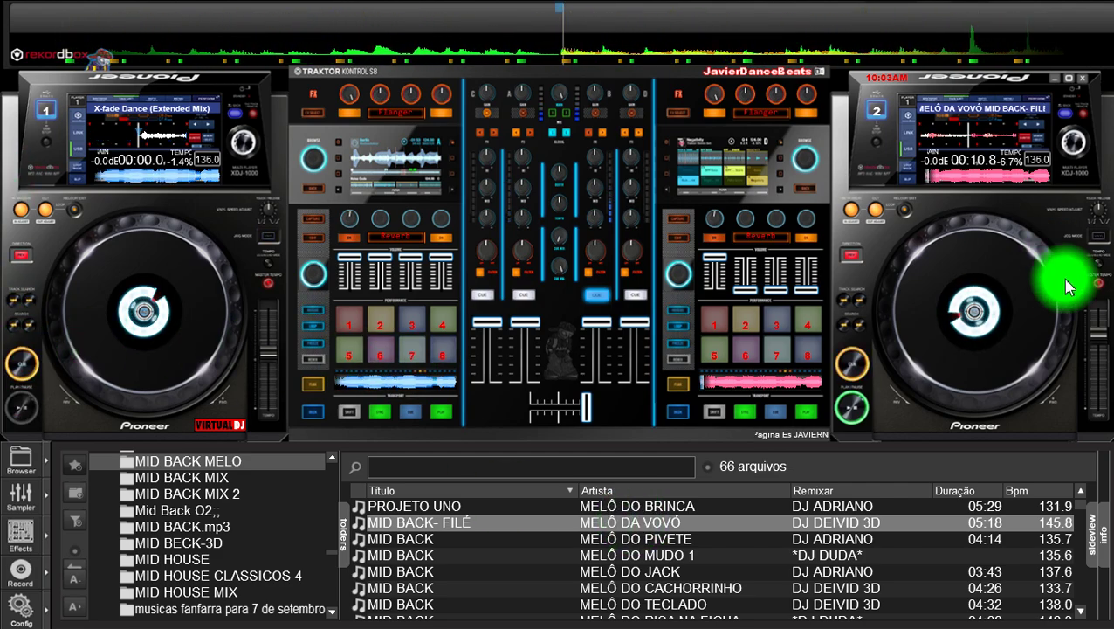
left_click_drag(1091, 326, 1105, 347)
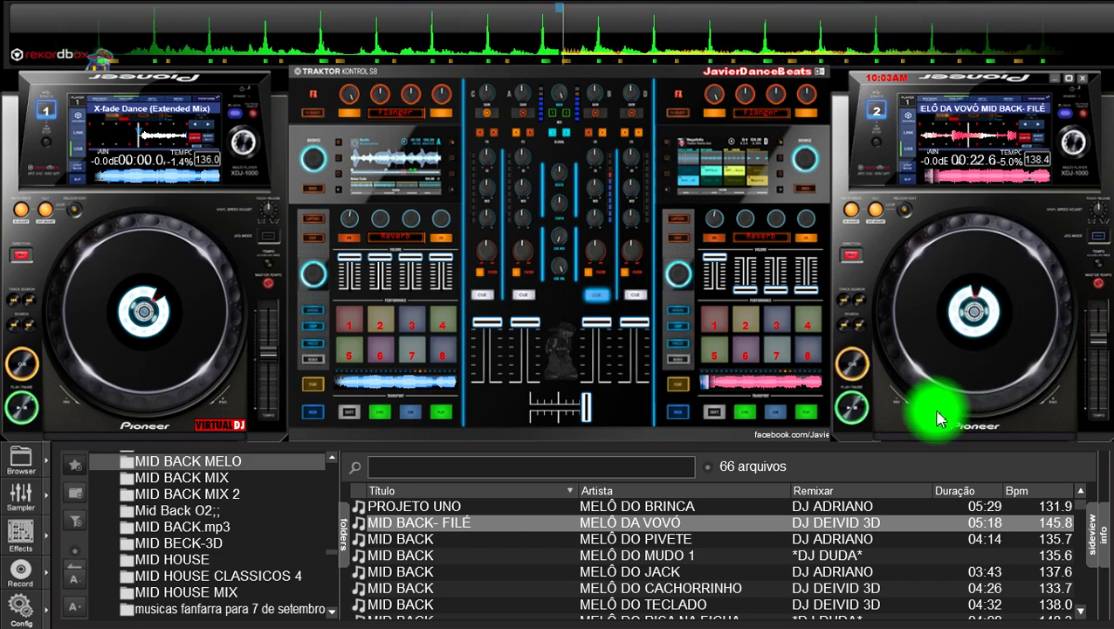
Step: Load "MELÔ DO CACHORRINHO" onto deck 1 and look further down the MID BACK MELO tracks to "MELO DA BICHINHA"
left_click(667, 538)
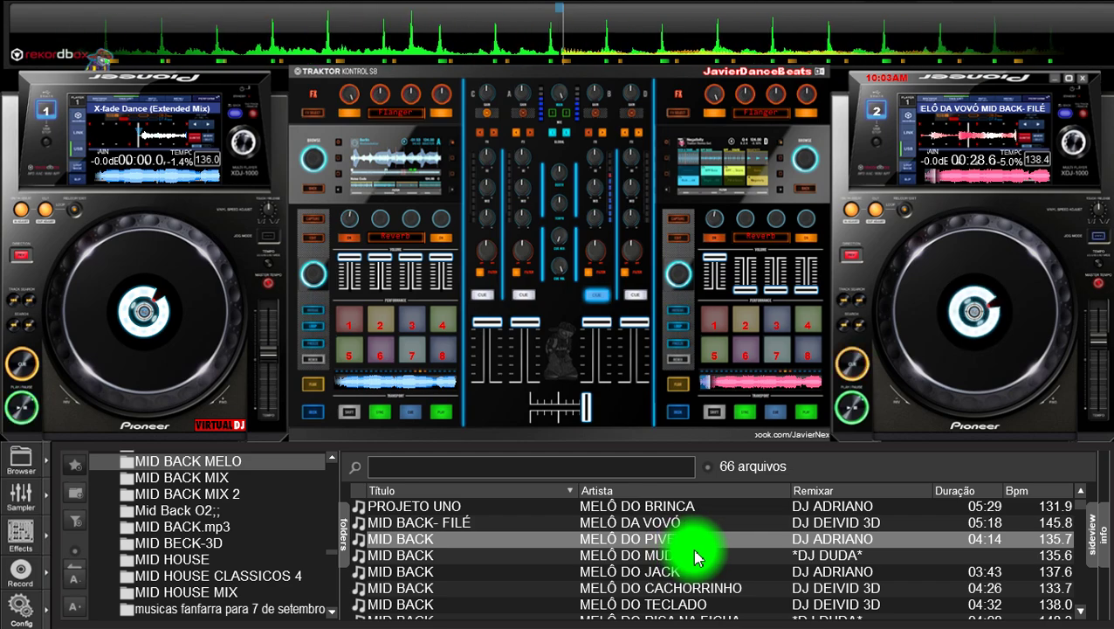
double_click(661, 589)
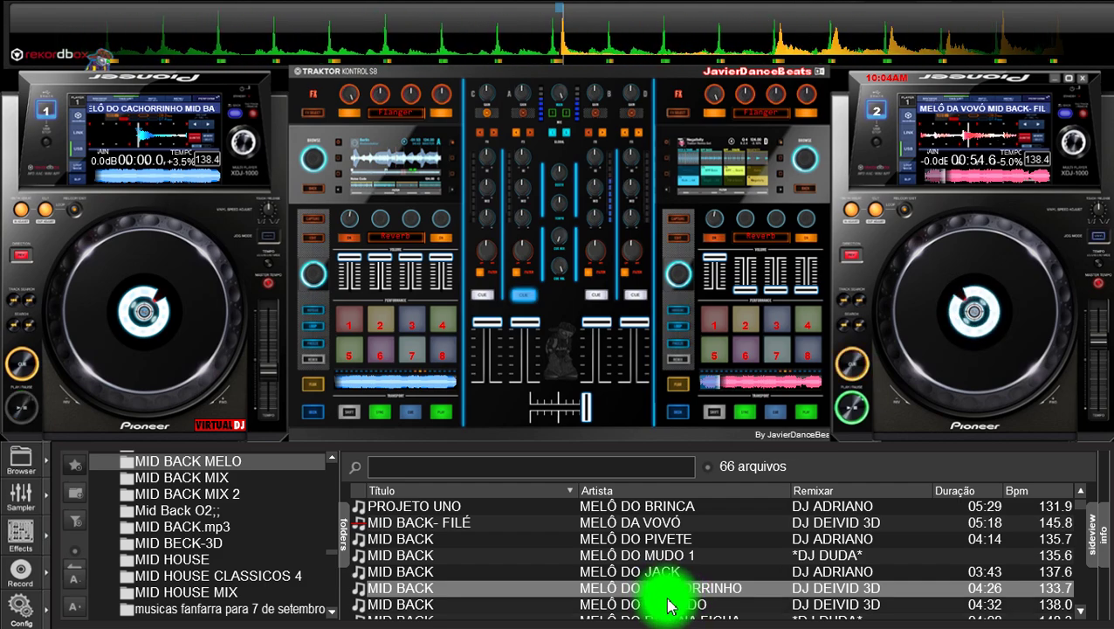
scroll(667, 602, "down", 1)
scroll(668, 602, "down", 2)
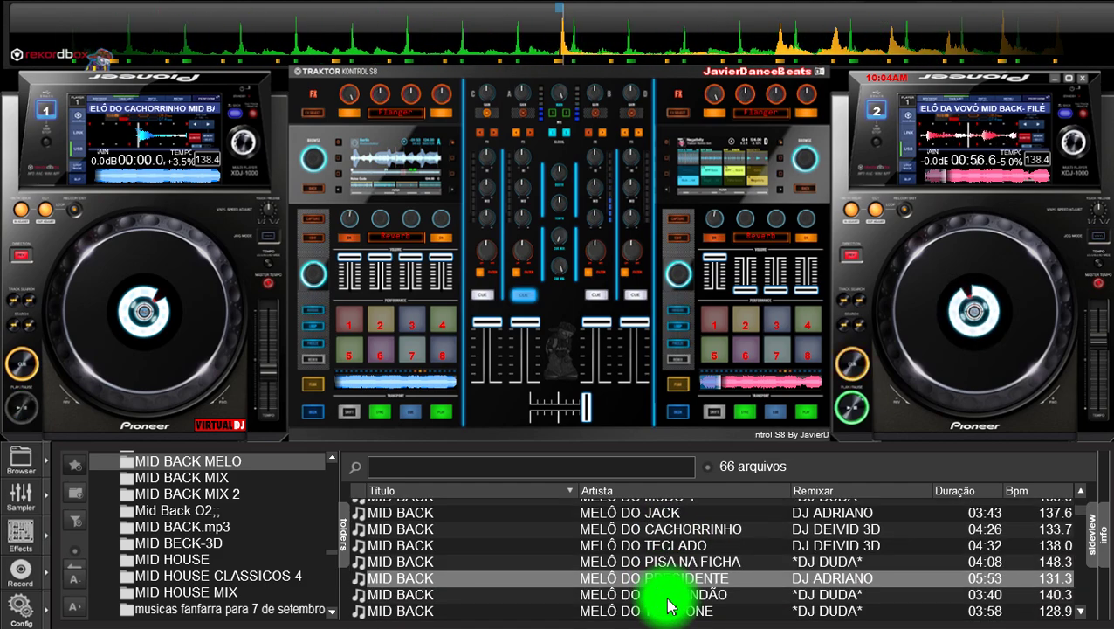
scroll(668, 603, "down", 7)
scroll(668, 603, "down", 4)
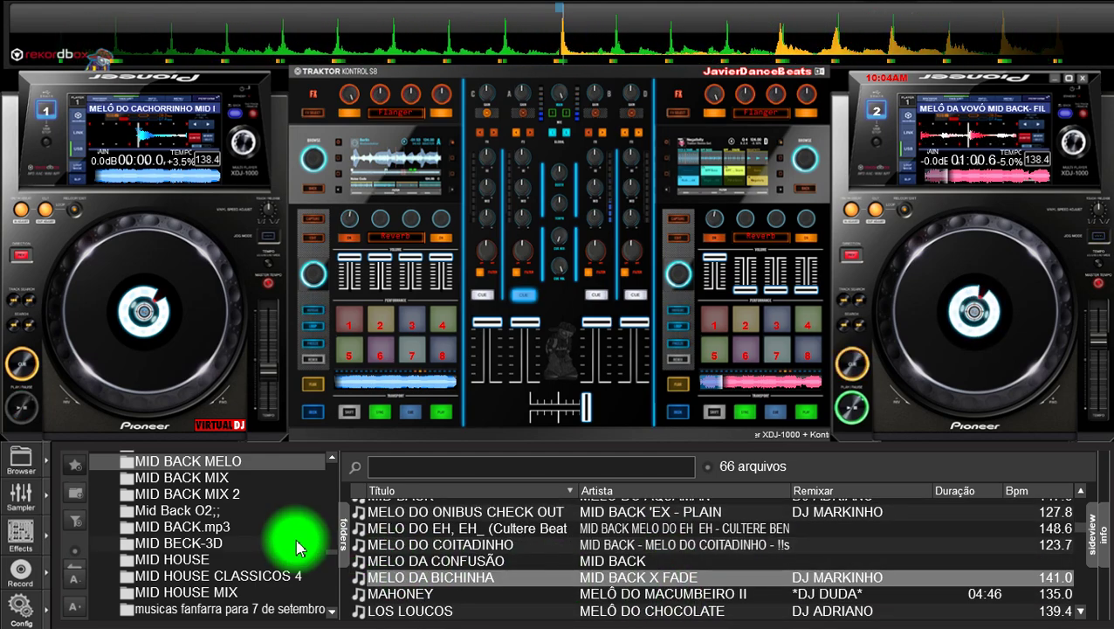
Step: Open the MID HOUSE CLASSICOS 4 folder and check its tracks from "WITHOUT YOU" down to "16 I LOVE TO LOVE YOU" for a next song
left_click(228, 576)
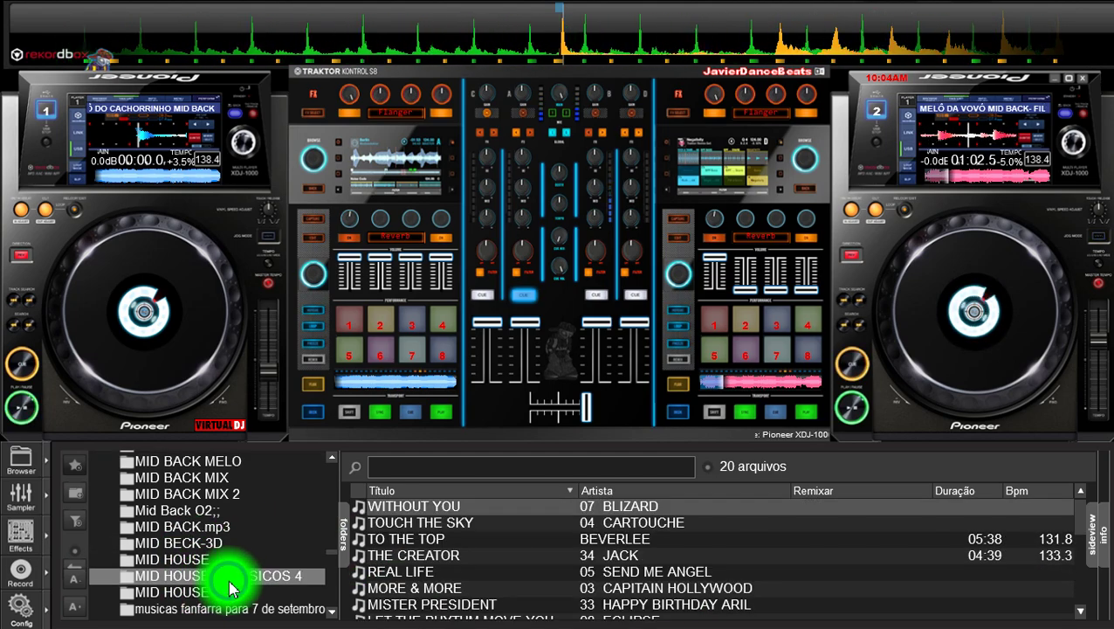
left_click(475, 522)
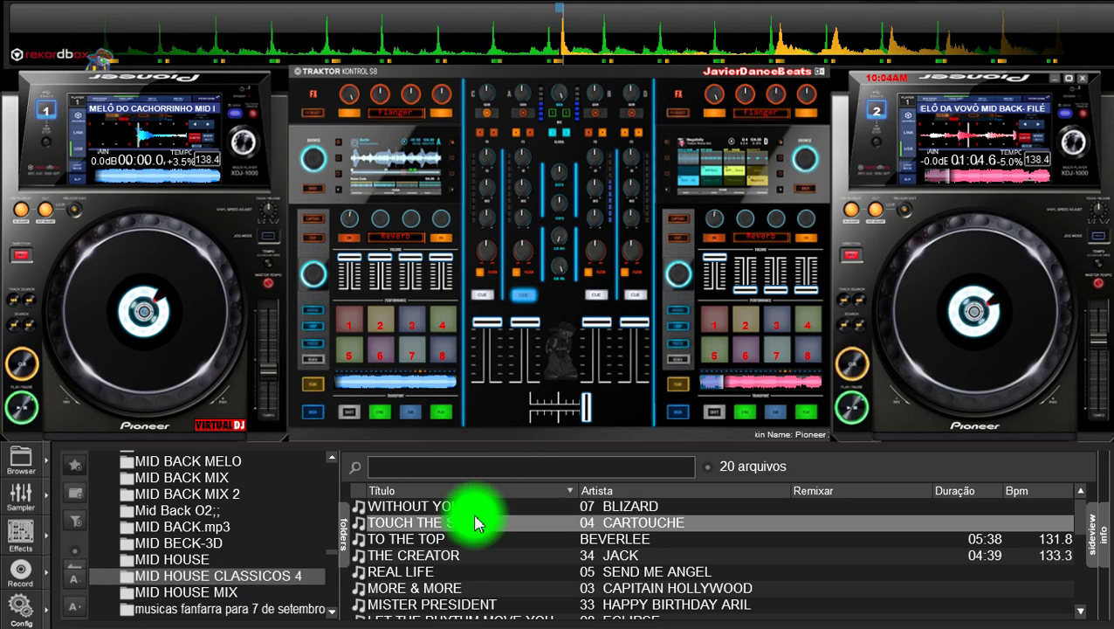
key("Down")
key("Down")
key("Down")
key("Down")
key("Down")
key("Down")
key("Down")
key("Down")
key("Down")
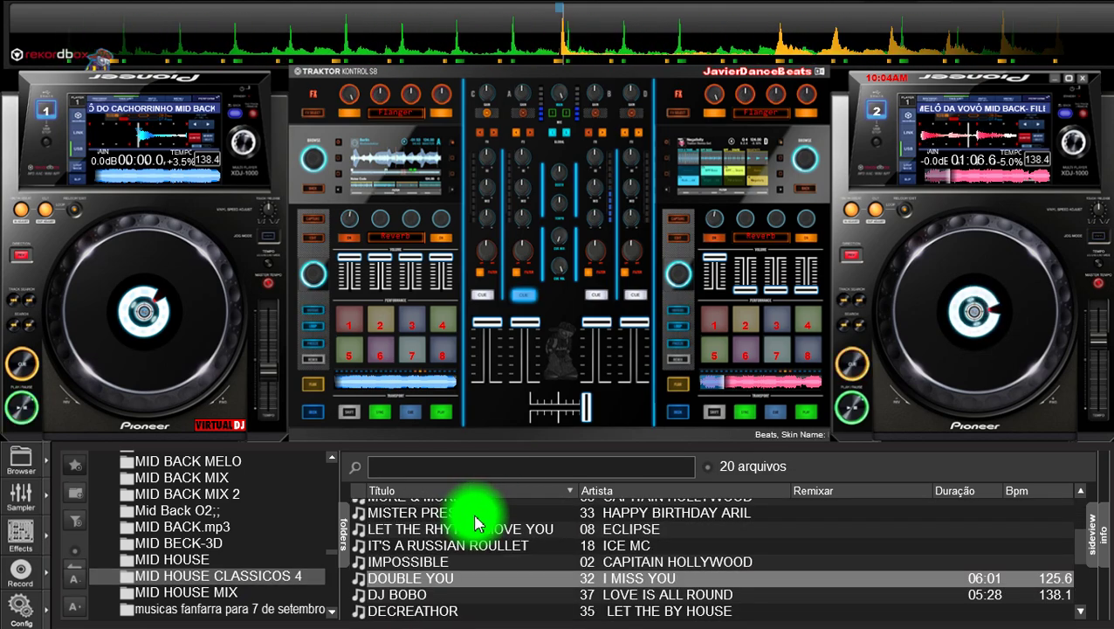
key("Down")
key("Down")
key("Down")
key("Down")
key("Down")
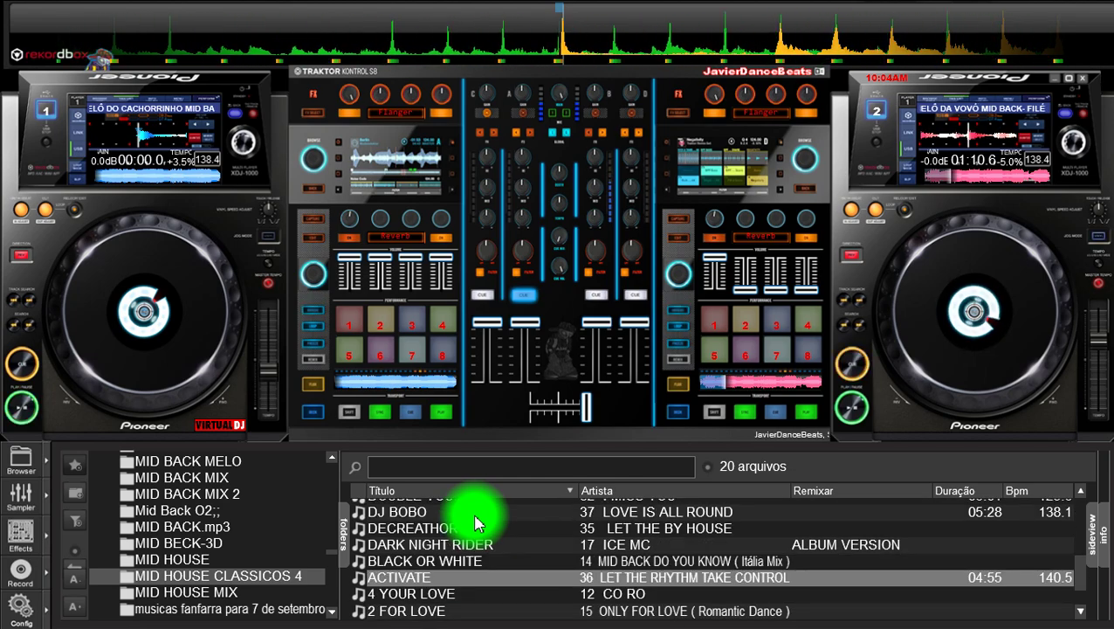
key("Down")
key("Down")
key("Down")
key("Down")
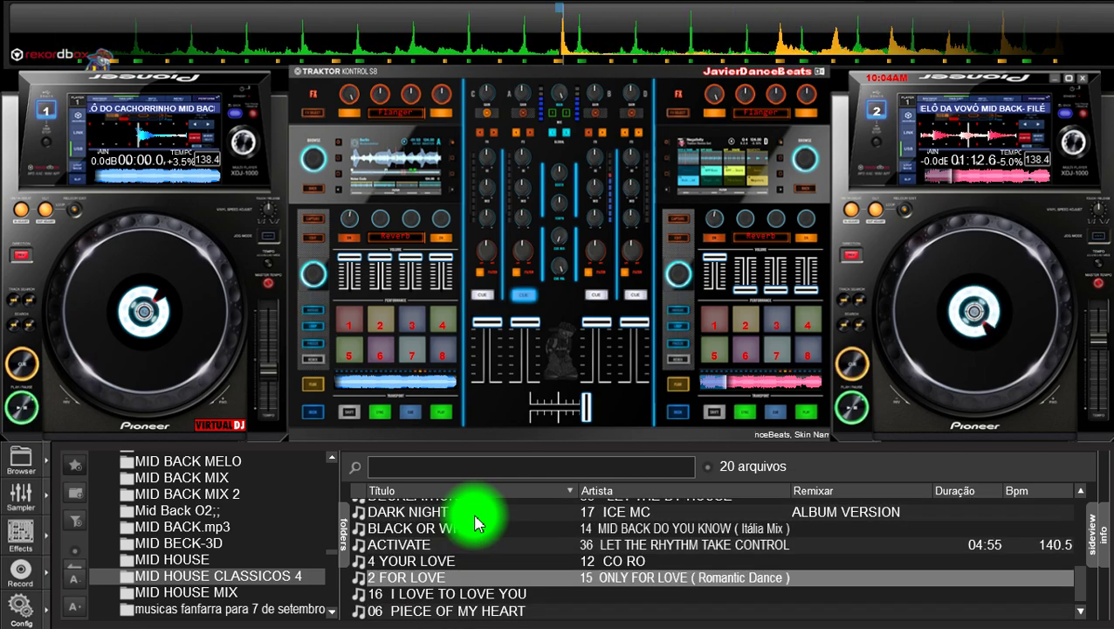
key("Up")
key("Up")
key("Up")
key("Up")
key("Up")
key("Up")
key("Up")
key("Up")
key("Up")
key("Up")
key("Up")
key("Up")
key("Up")
key("Up")
key("Up")
key("Up")
key("Up")
key("Up")
key("Up")
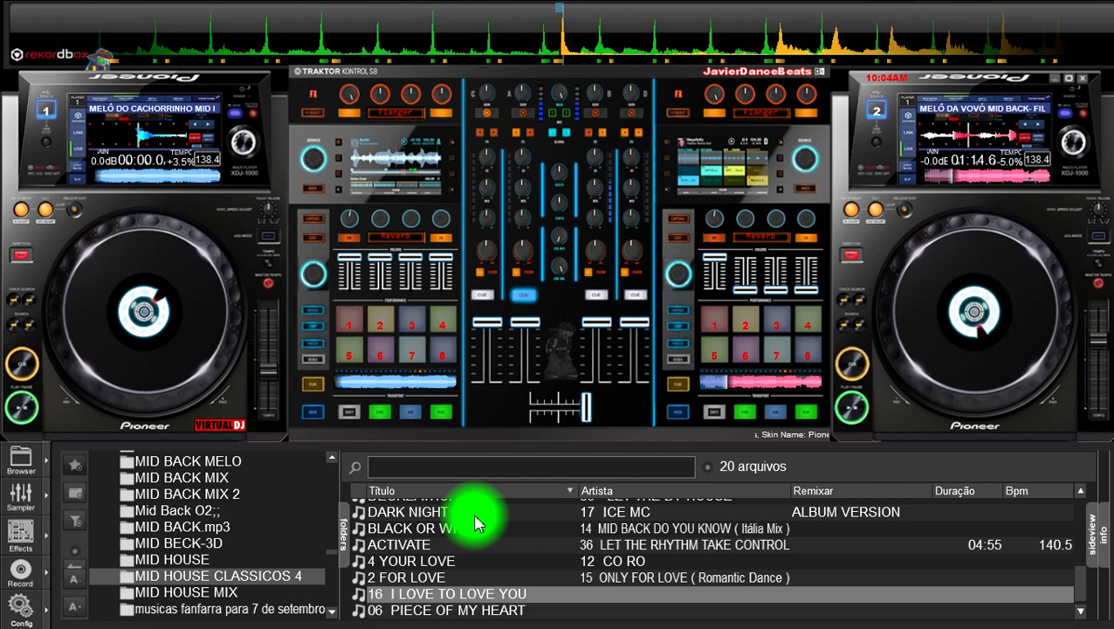
Step: Return to the MID BACK MELO folder and load "HOUSE" (MID BACK MELÔ DO CHOPP) onto deck 1
left_click(223, 463)
left_click(528, 544)
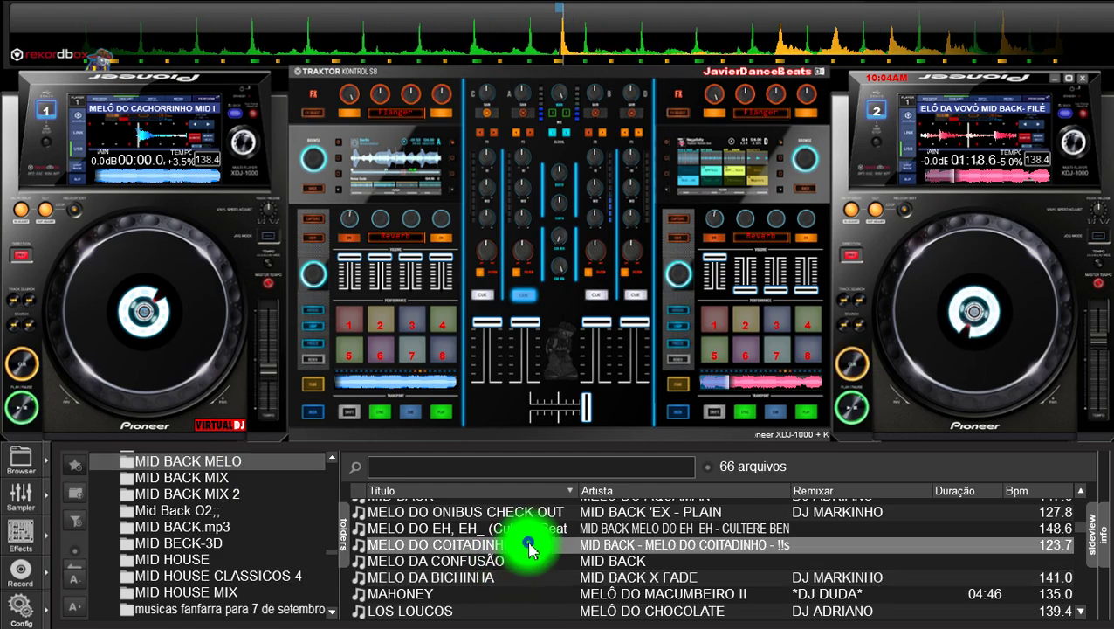
key("Down")
key("Down")
key("Down")
key("Down")
key("Down")
key("Down")
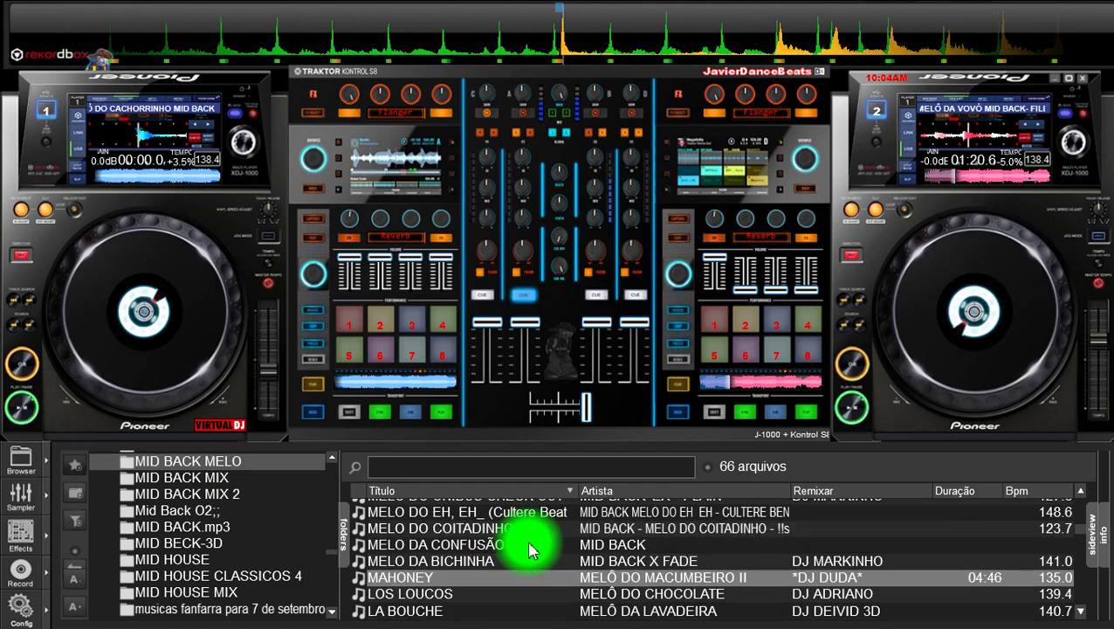
key("Down")
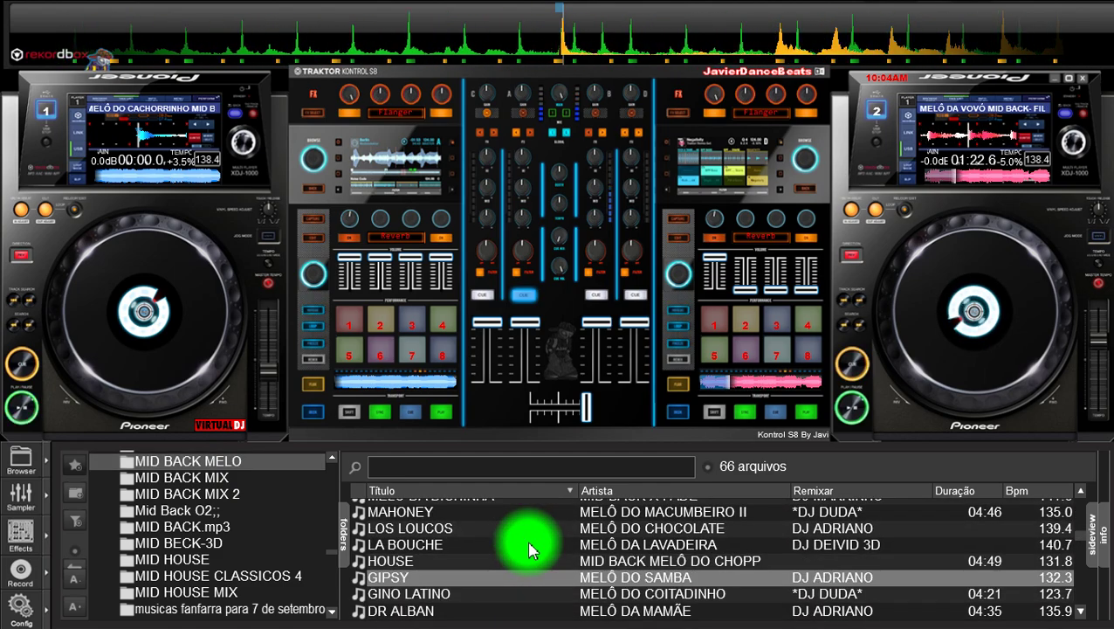
key("Up")
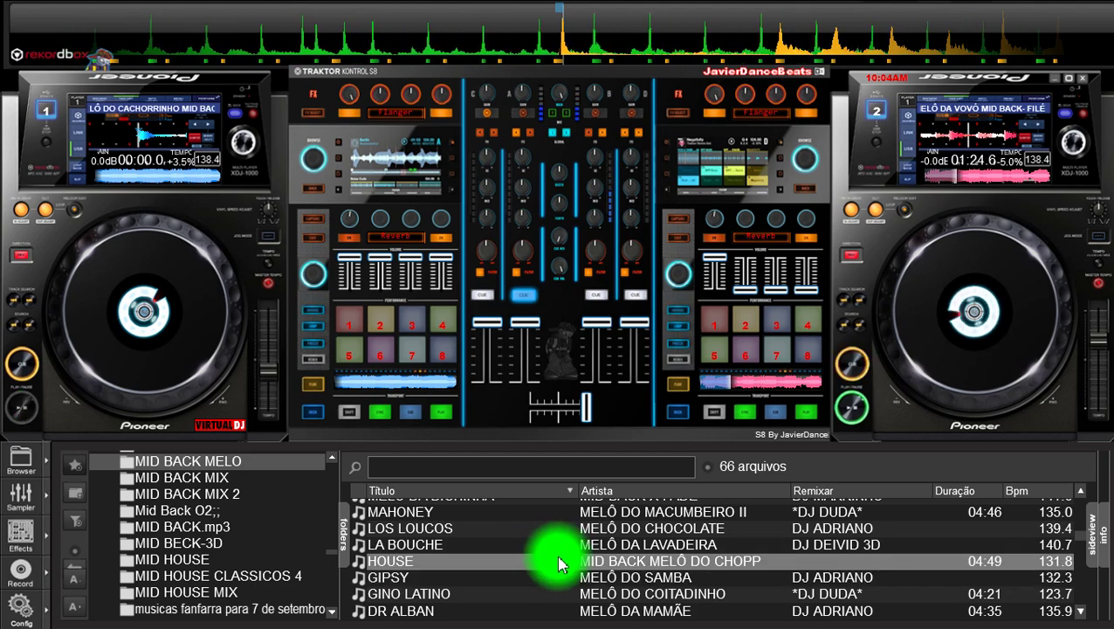
double_click(559, 564)
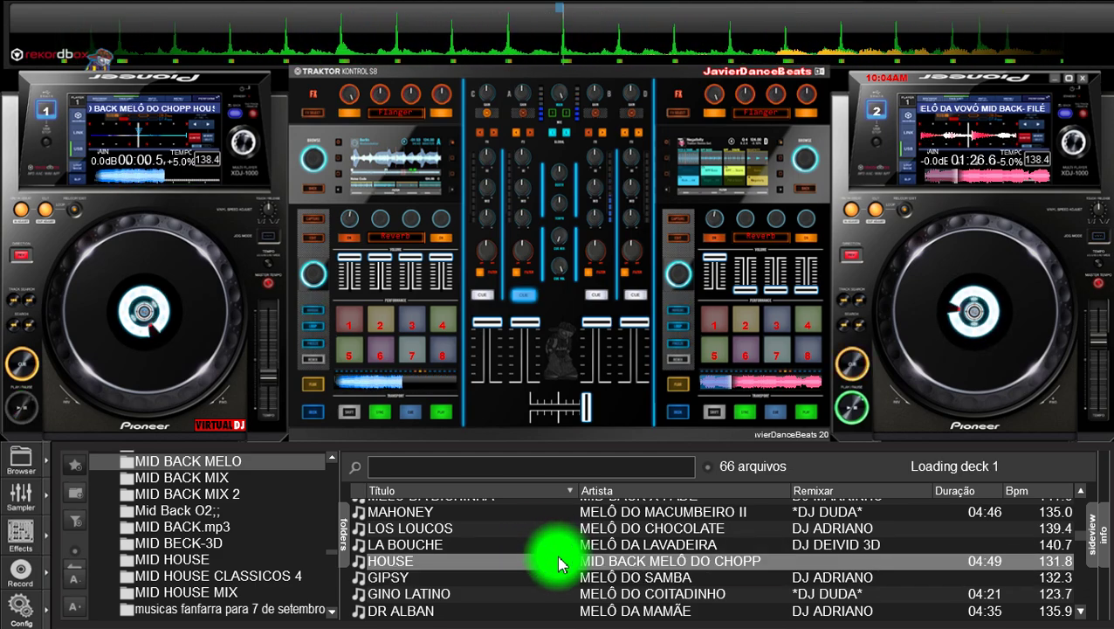
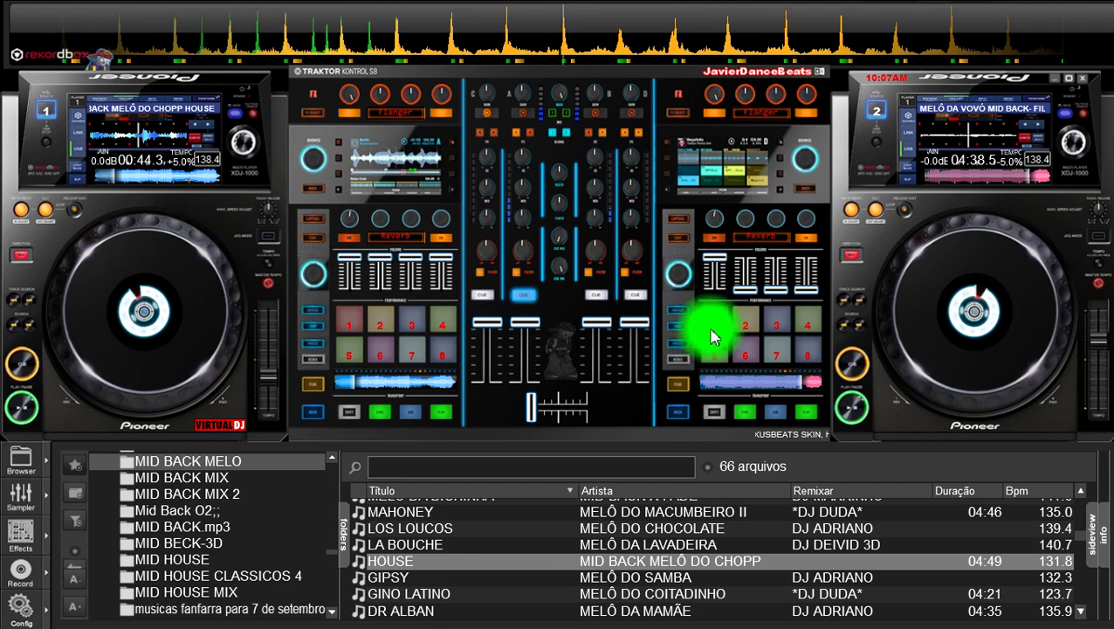
Step: Return deck 2 to its cue point and lower deck 1's tempo to 136.3 BPM
left_click(860, 375)
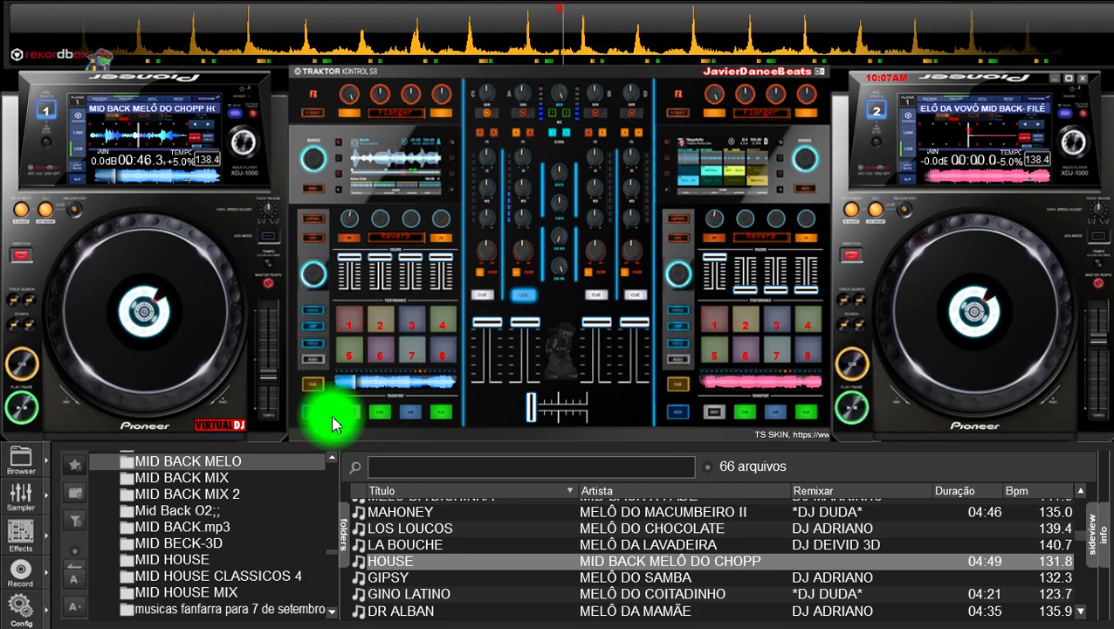
left_click_drag(268, 373, 268, 377)
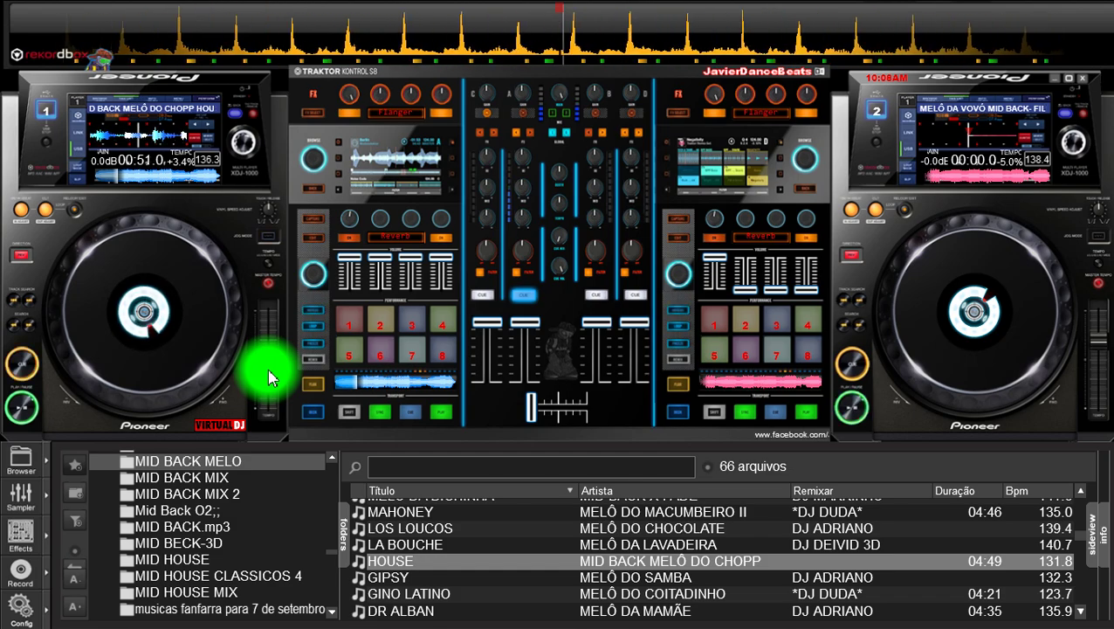
Step: Find "BAR" (MELÔ DA COCOTA) among the MID BACK MELO tracks, load it onto deck 2 and start it
left_click(646, 579)
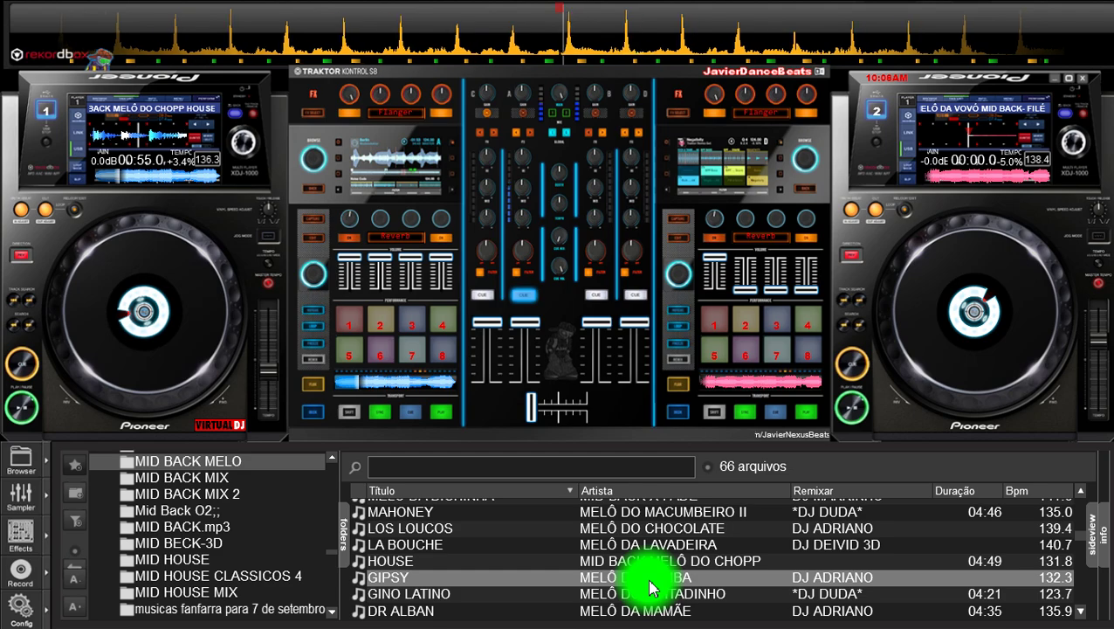
scroll(650, 580, "down", 1)
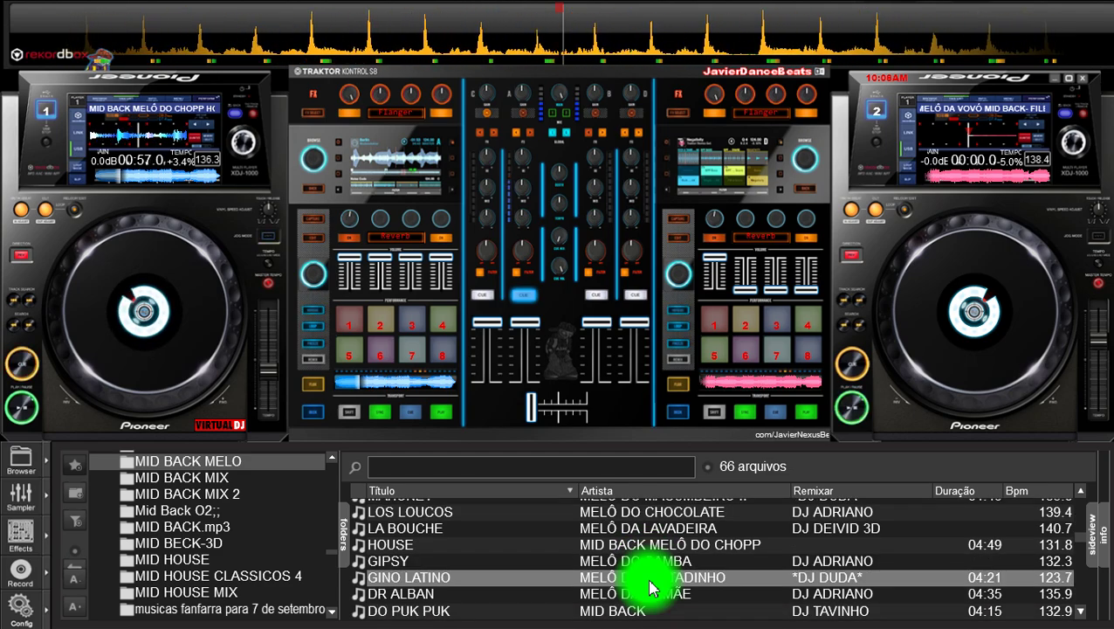
scroll(650, 585, "down", 1)
scroll(650, 587, "down", 2)
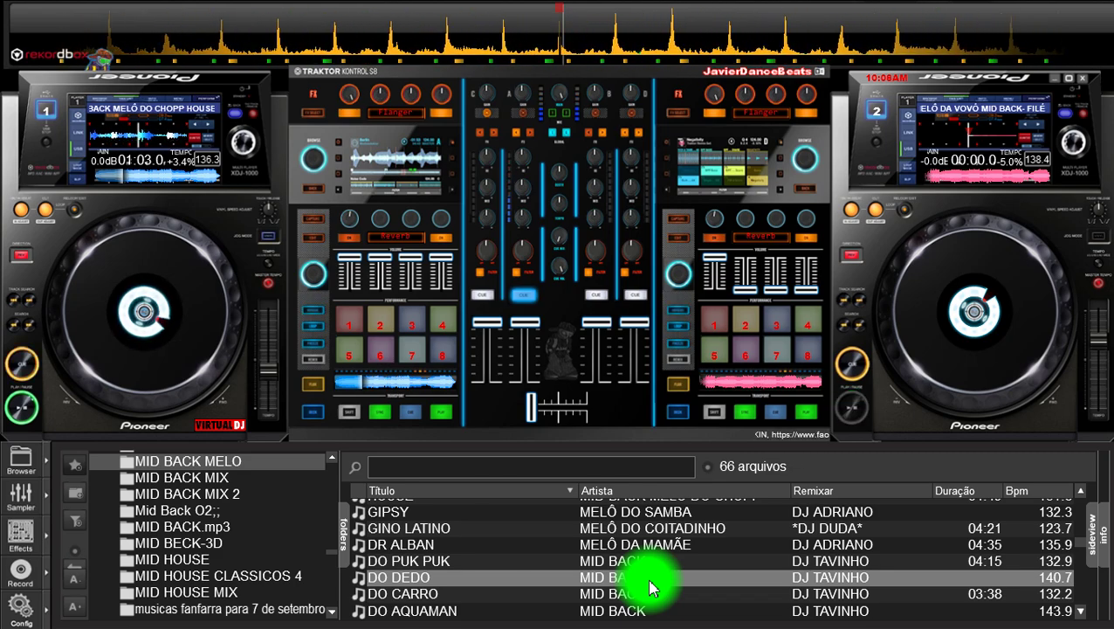
scroll(650, 587, "down", 1)
scroll(650, 587, "down", 1)
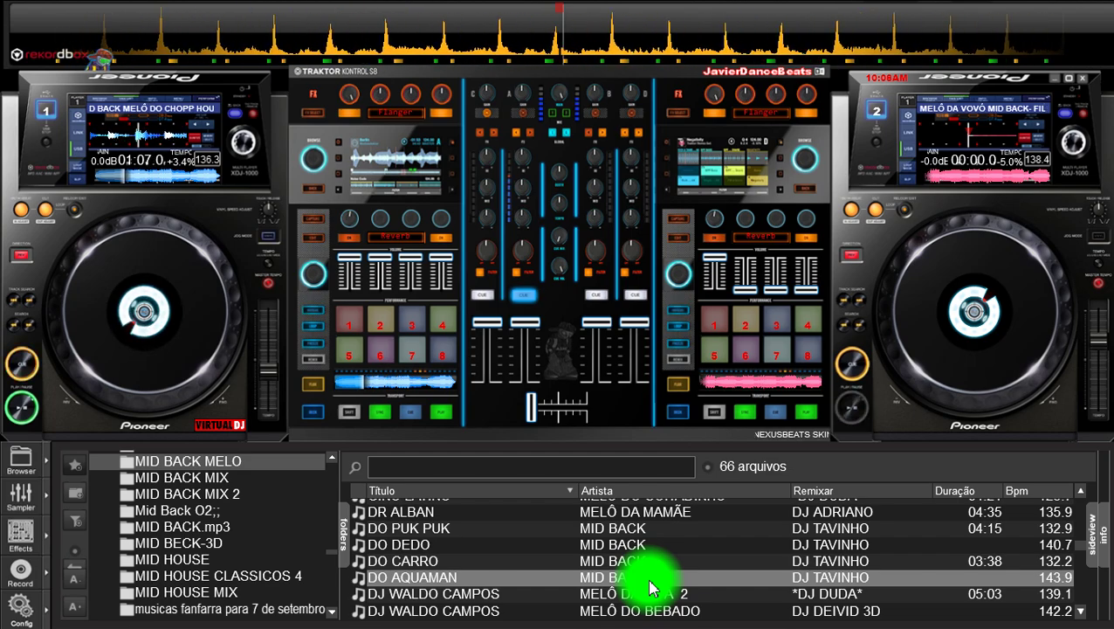
scroll(651, 587, "down", 2)
scroll(651, 587, "down", 1)
scroll(653, 589, "down", 1)
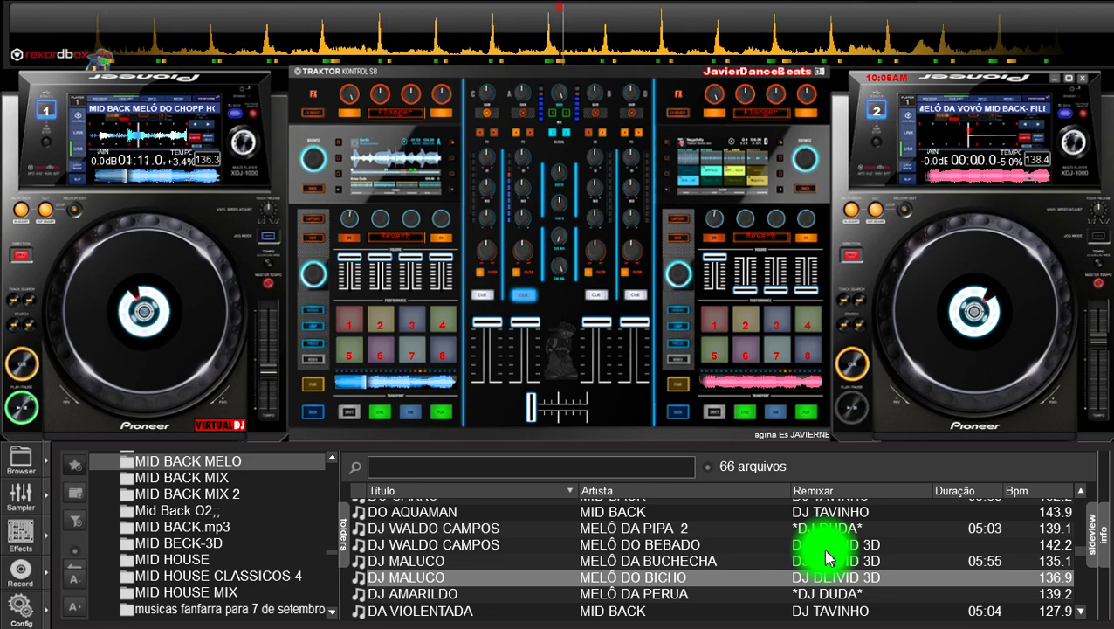
scroll(827, 556, "down", 2)
scroll(827, 556, "down", 1)
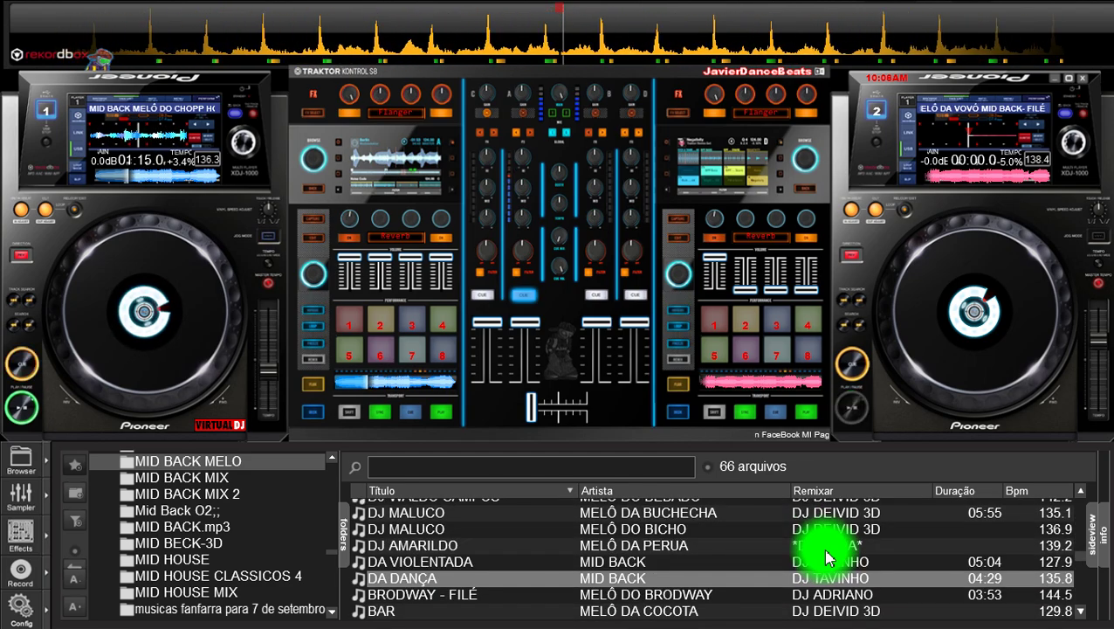
scroll(826, 557, "down", 1)
scroll(827, 557, "down", 1)
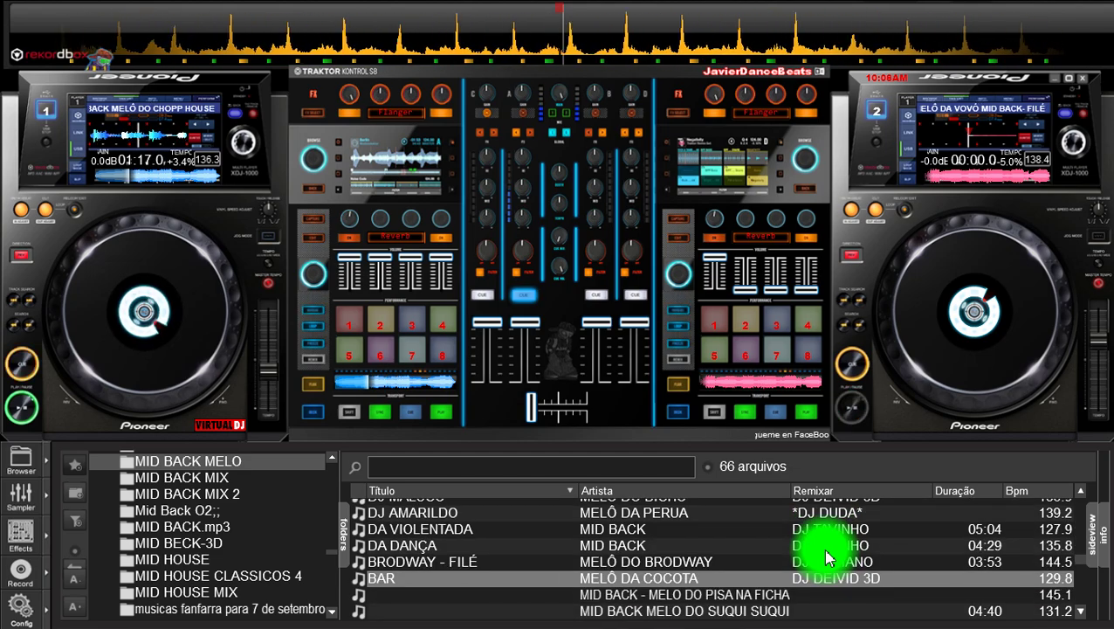
left_click(684, 581)
left_click(684, 581)
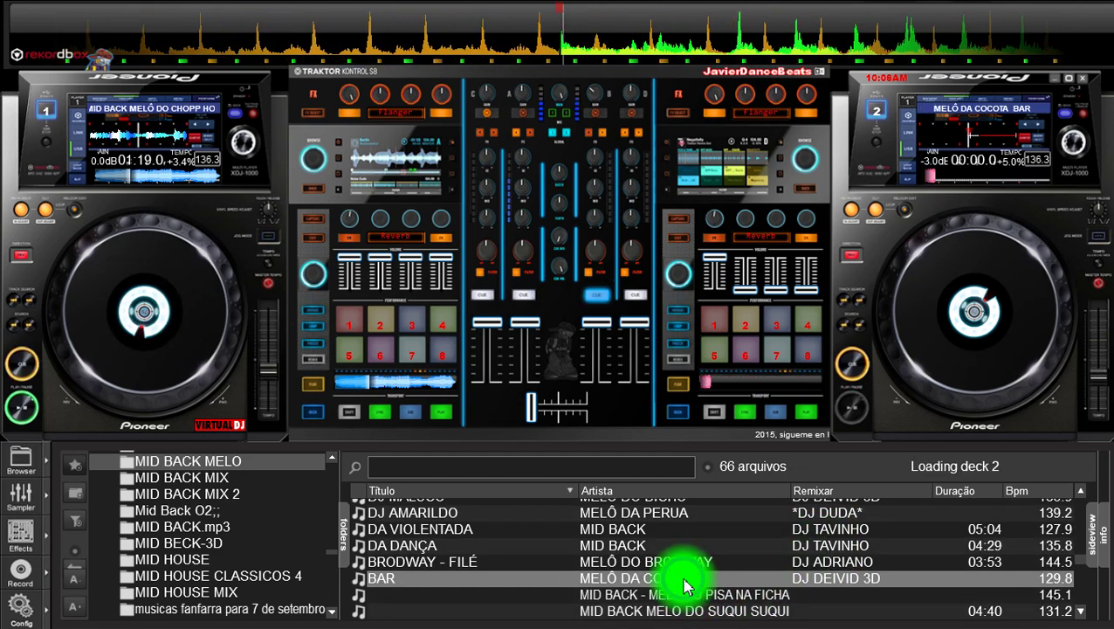
key("space")
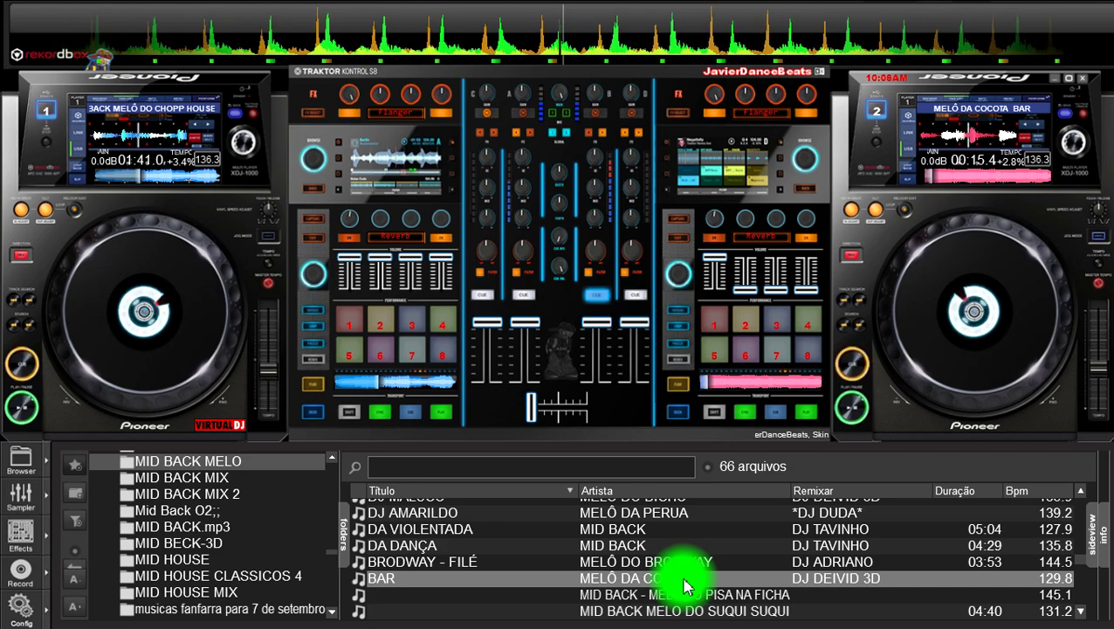
Step: Stop "BAR" on deck 2, load "MID BACK - MELO DO POPEYE" from the MID BACK MELO tracks in its place and start it
double_click(685, 587)
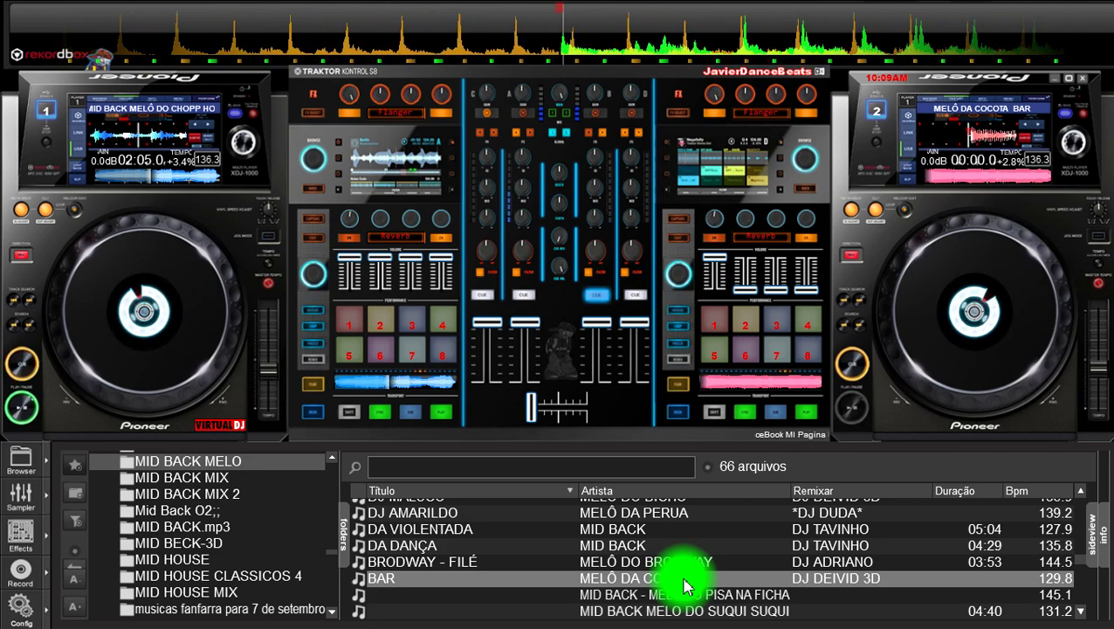
scroll(684, 587, "down", 2)
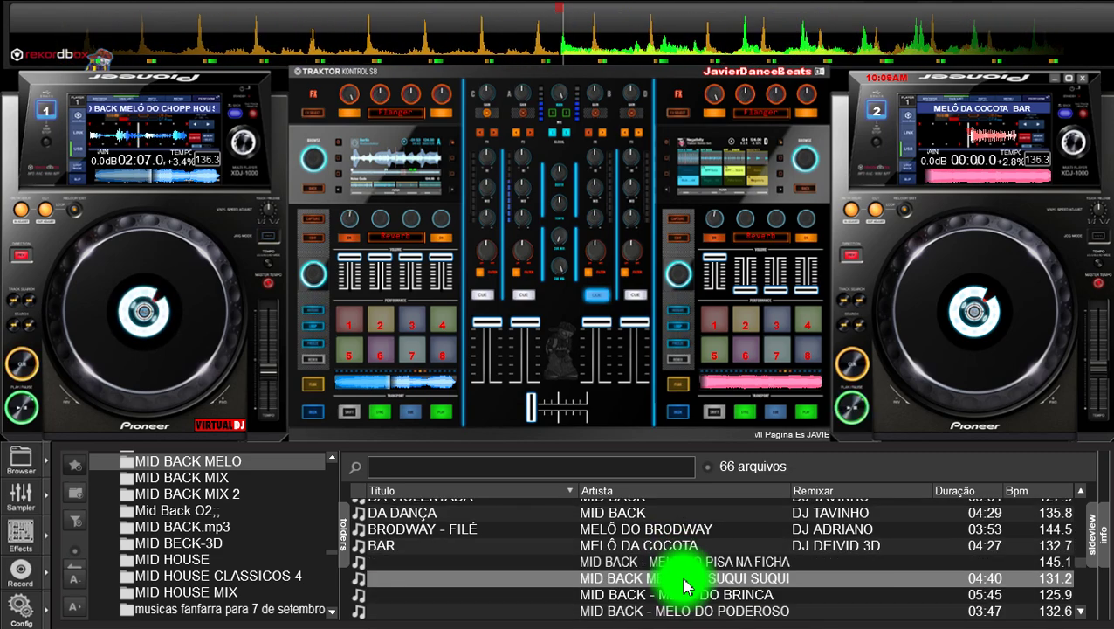
scroll(684, 586, "down", 2)
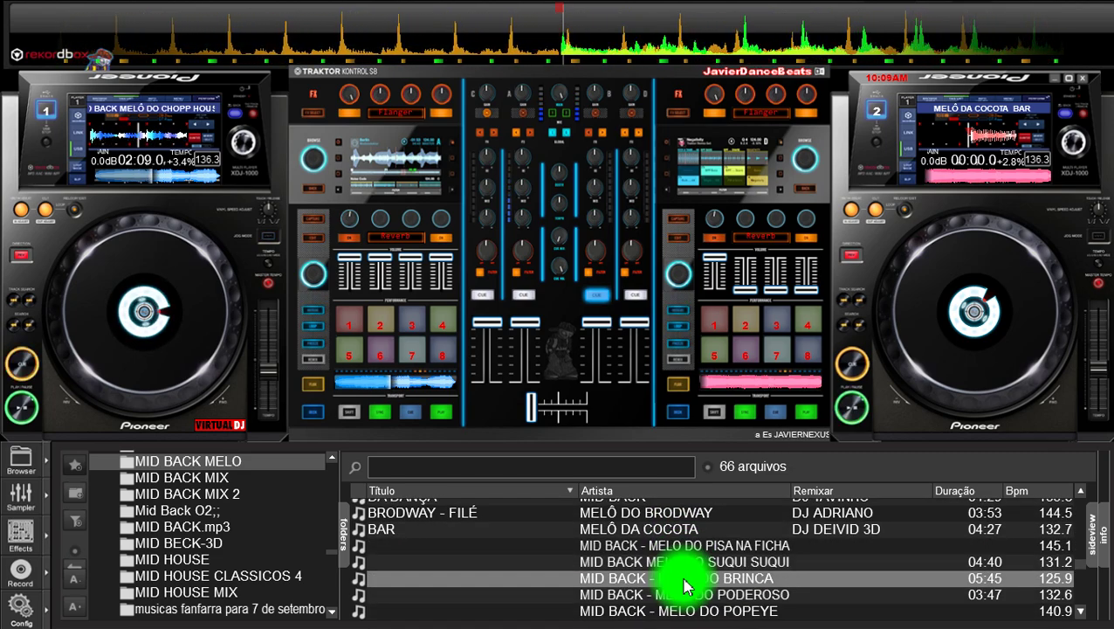
scroll(684, 587, "down", 1)
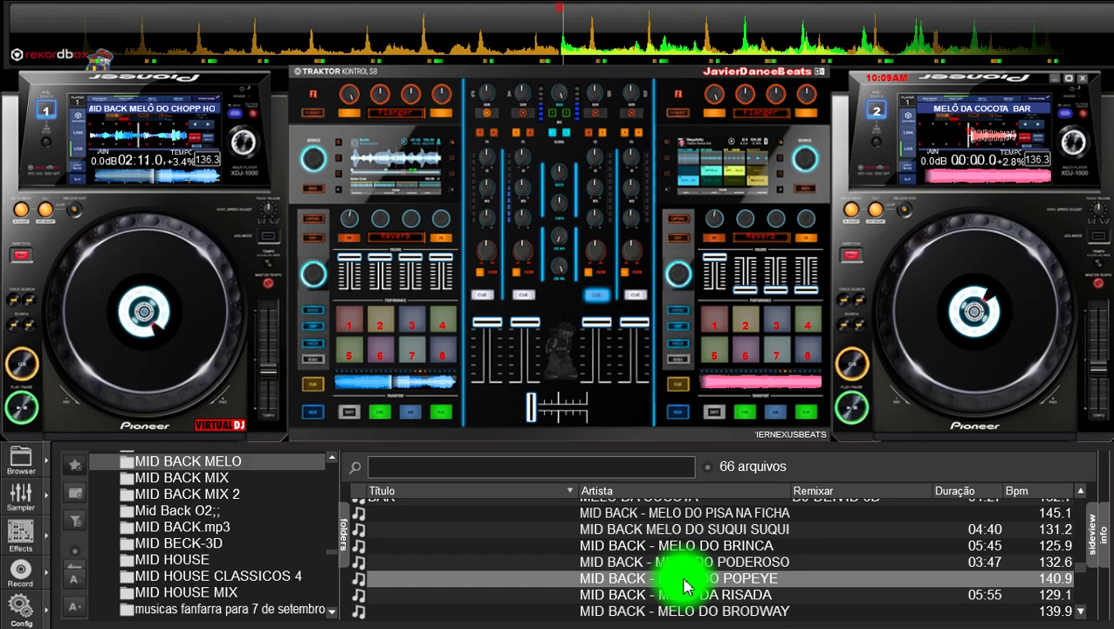
double_click(683, 581)
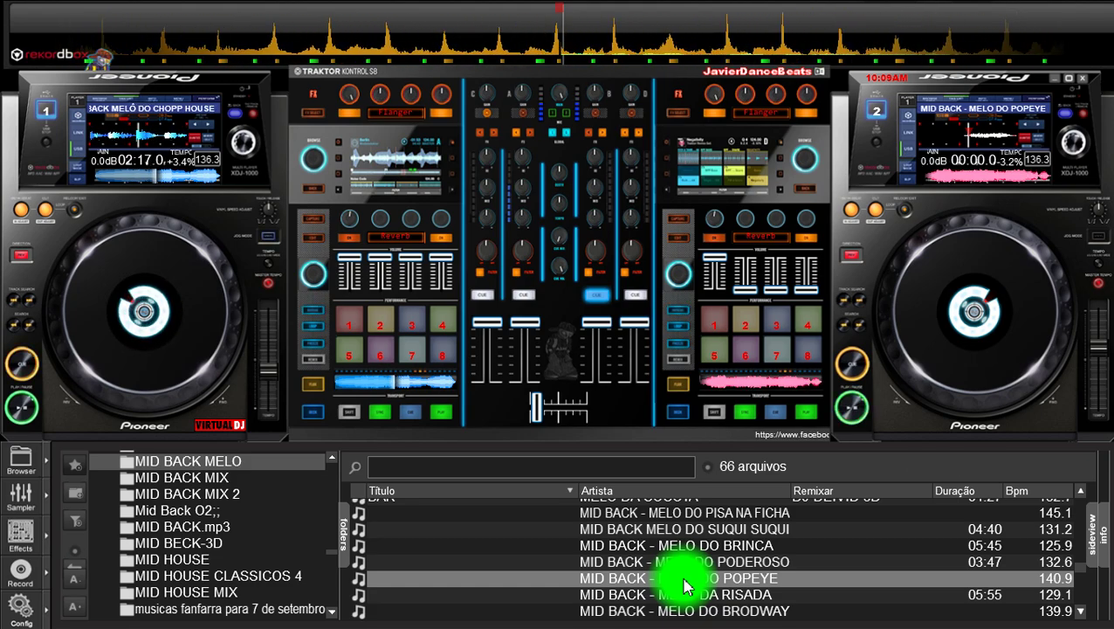
key("space")
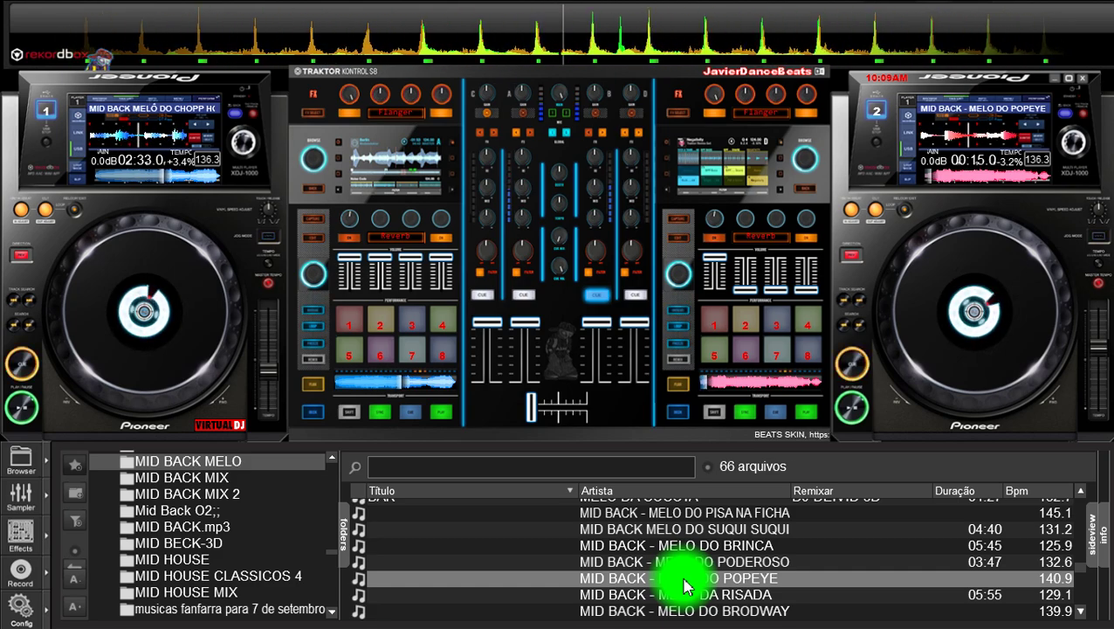
double_click(685, 586)
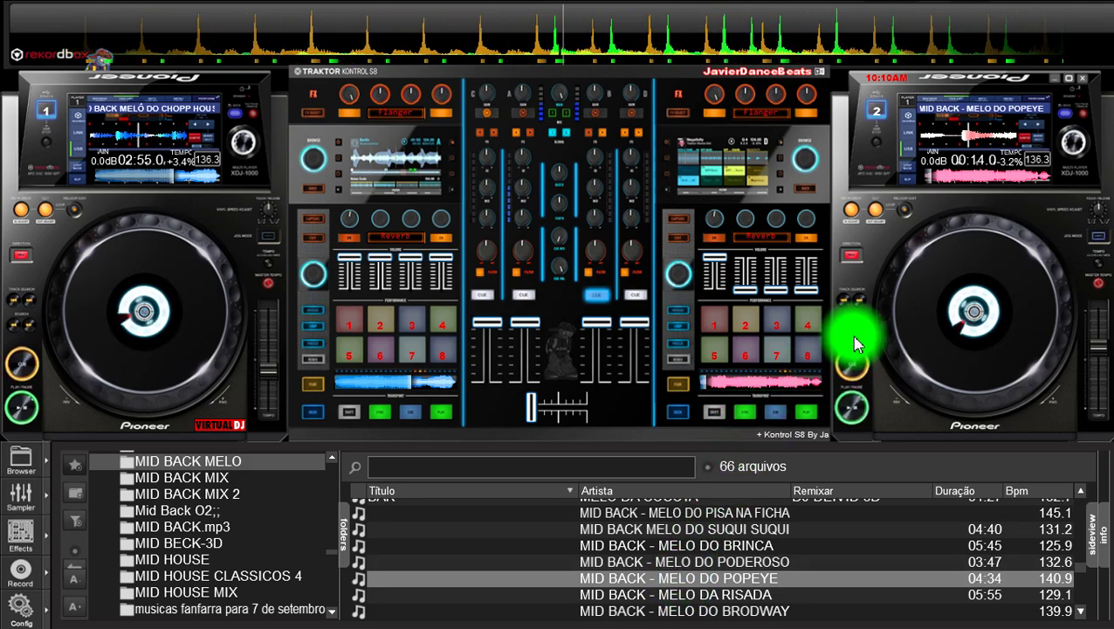
Step: Crossfade fully to deck 2 with its tempo raised to 138.6 BPM and return deck 1 to its cue point
left_click_drag(969, 242, 548, 511)
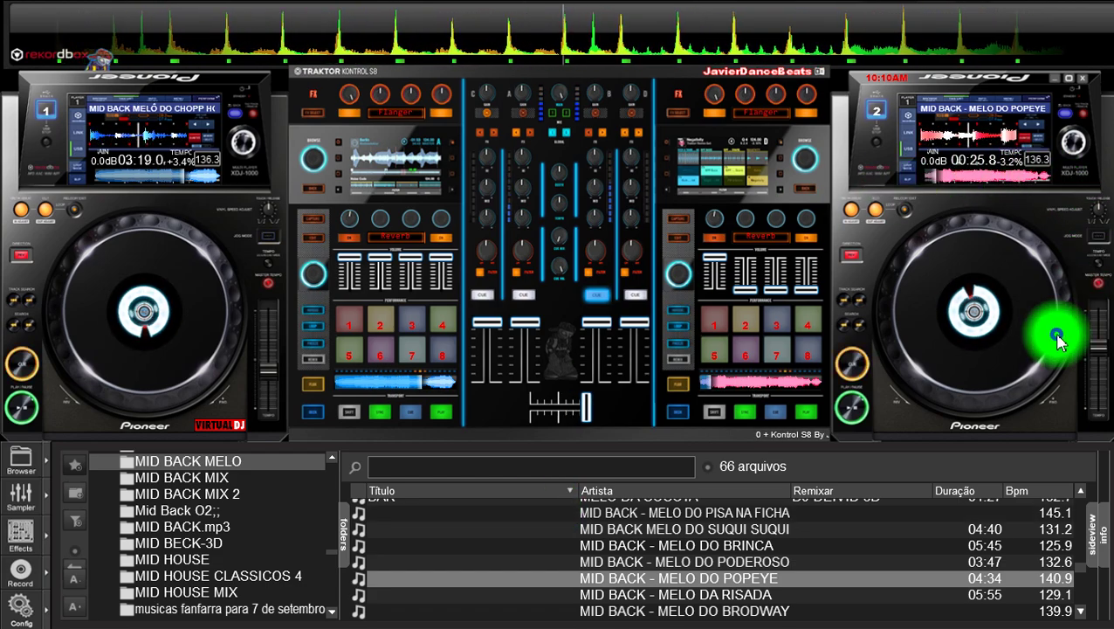
left_click_drag(1098, 347, 1098, 362)
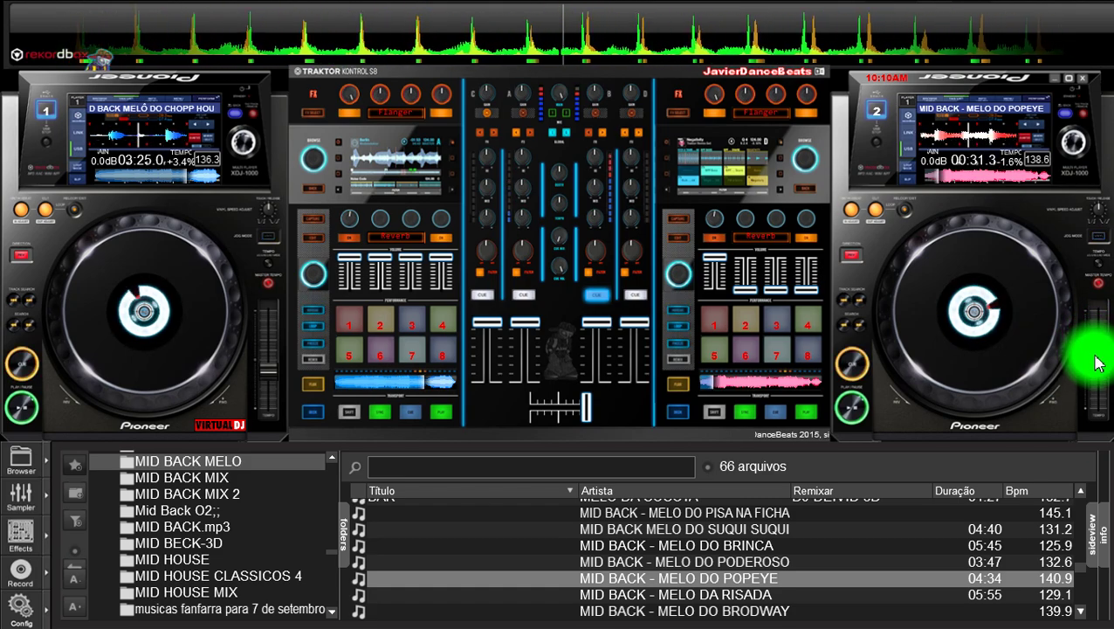
left_click(26, 366)
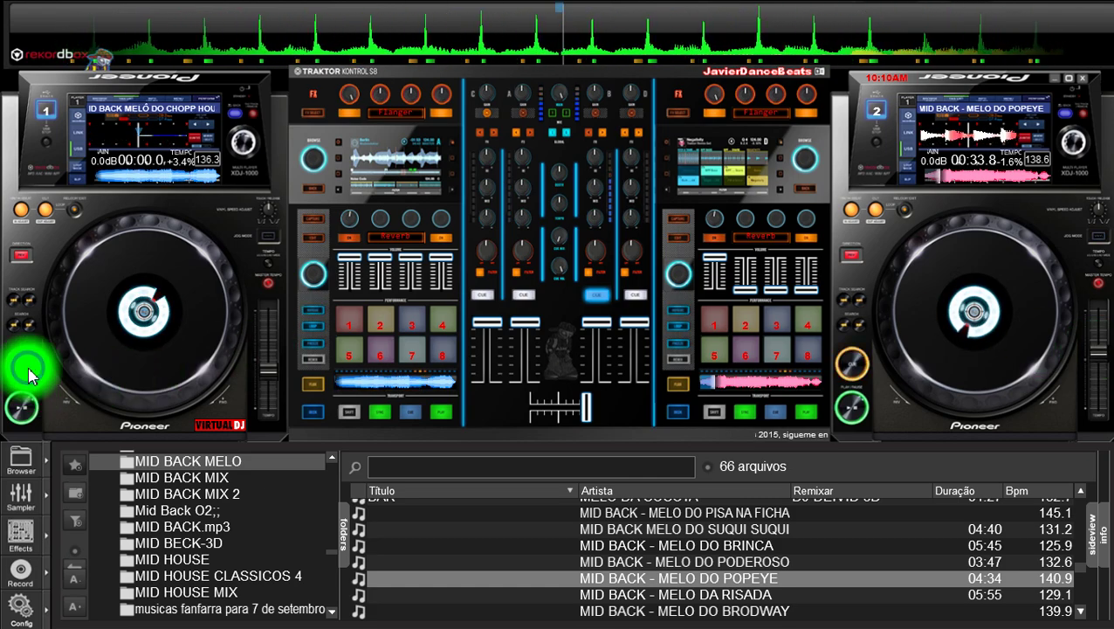
Step: Find "BAR" (MELÔ DA COCOTA) again among the MID BACK MELO tracks and try it on deck 1, then return it to its start
left_click(686, 595)
key("Up")
key("Up")
key("Up")
key("Up")
key("Up")
key("Up")
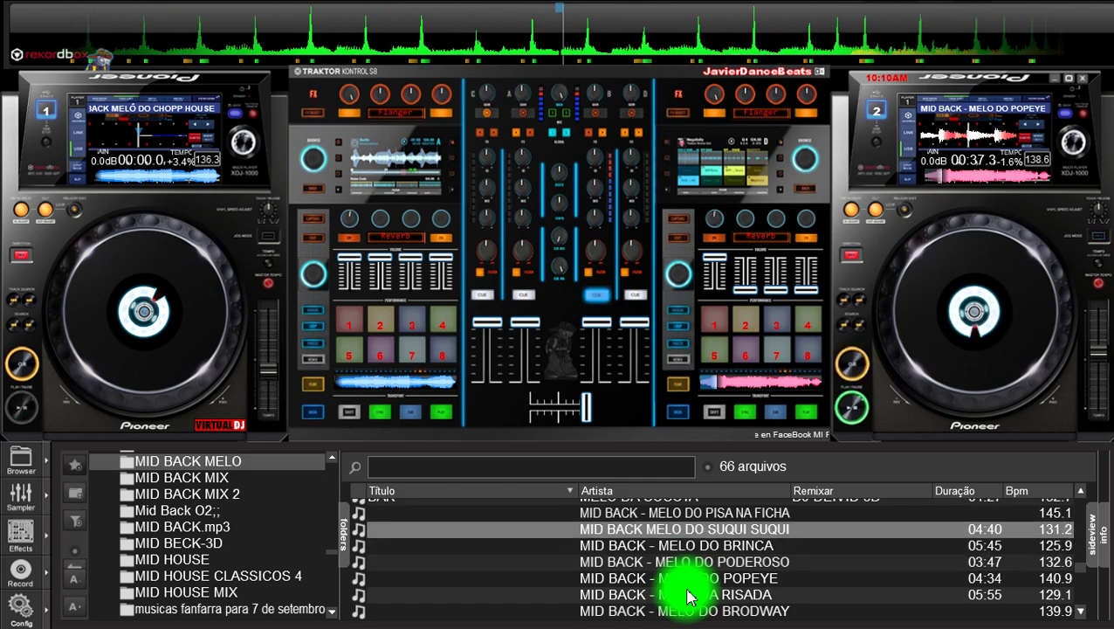
key("Up")
key("Up")
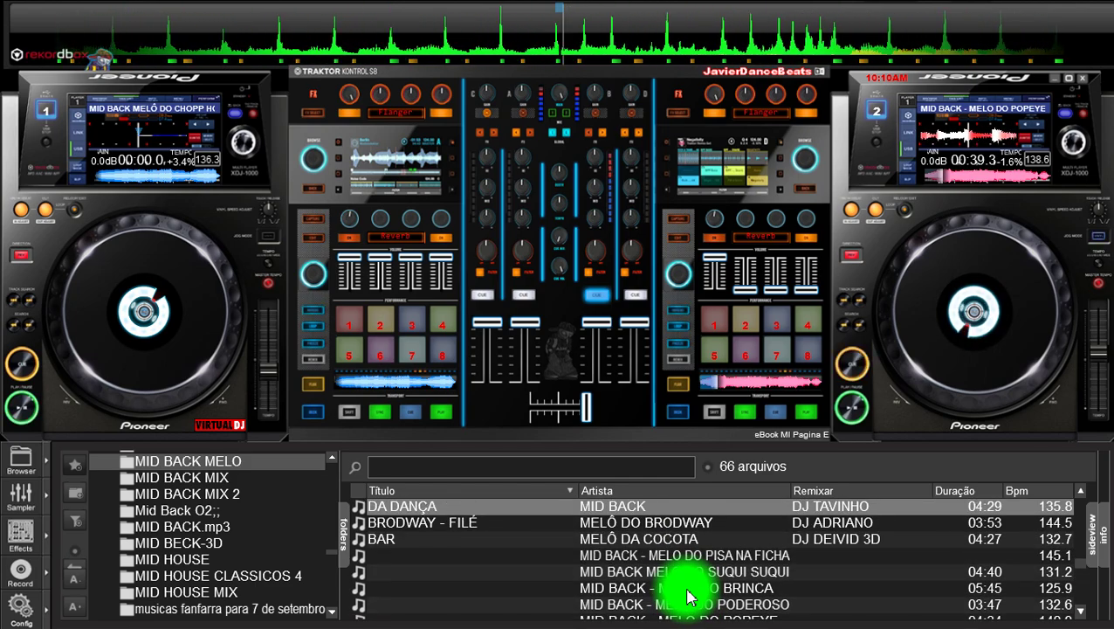
key("Down")
key("Down")
key("Down")
key("Up")
key("Up")
key("Down")
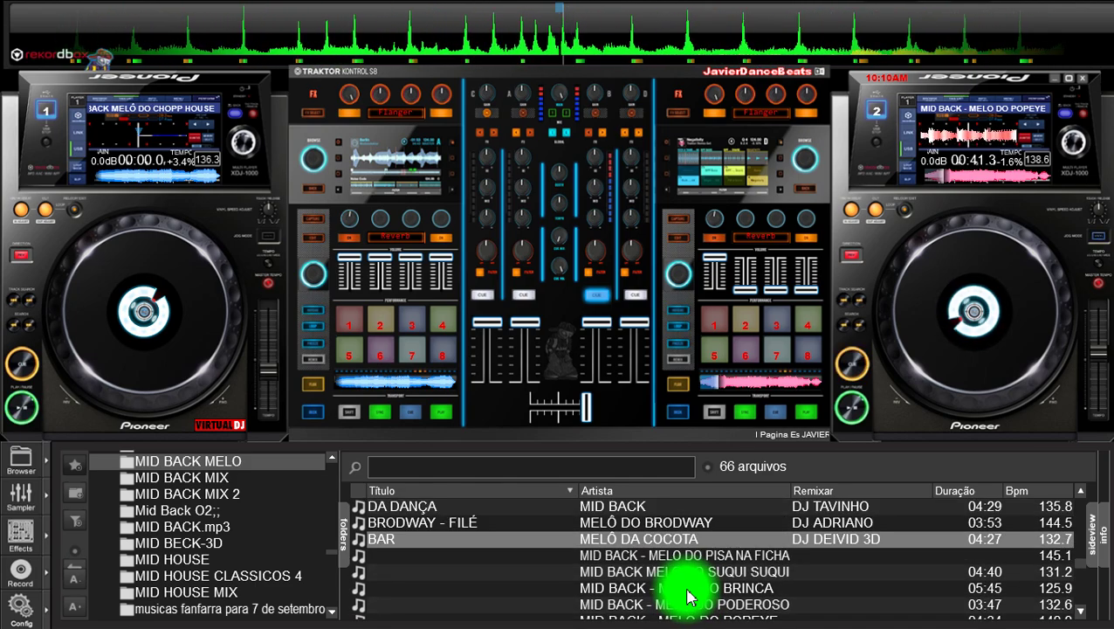
double_click(656, 539)
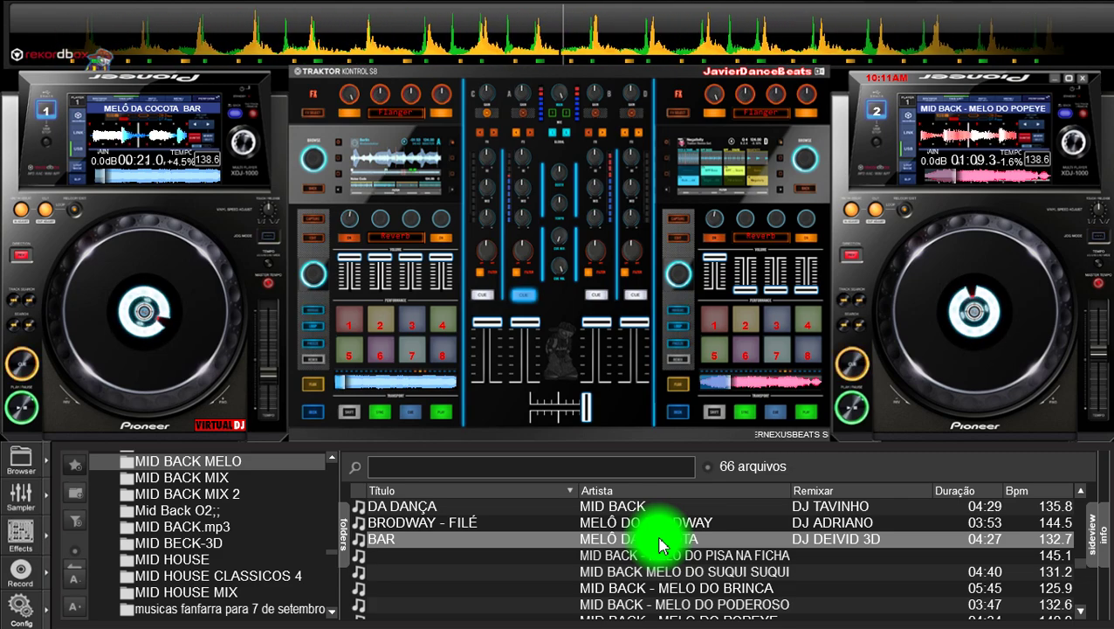
double_click(660, 546)
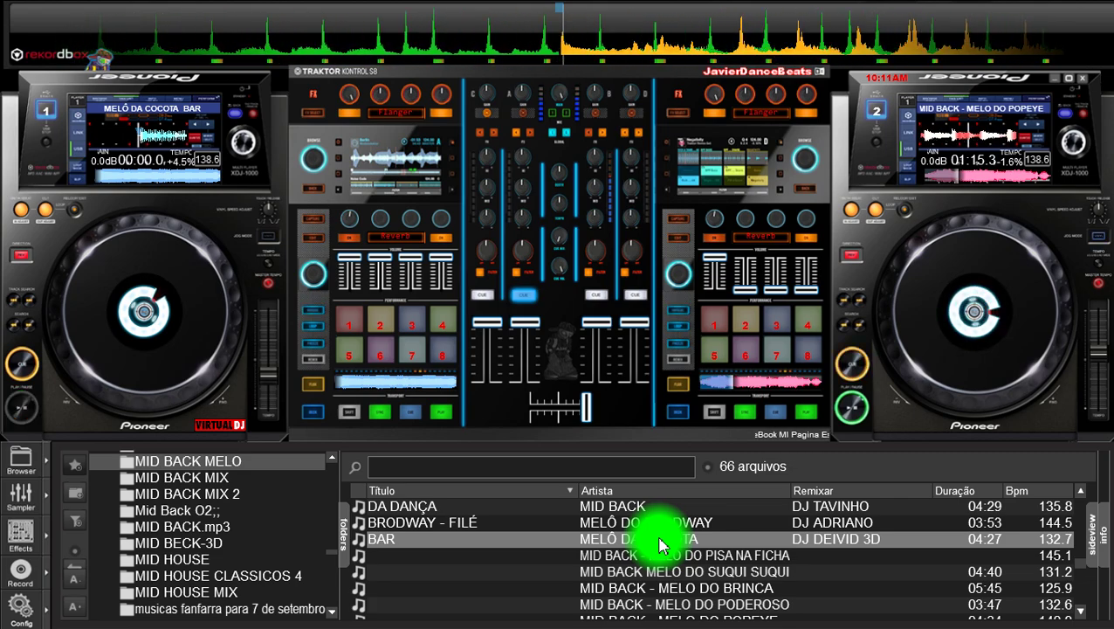
Step: Load "MID BACK - MELO DO BRODWAY" onto deck 1, try it against deck 2 and return it to its cue point
left_click(719, 556)
scroll(719, 569, "down", 6)
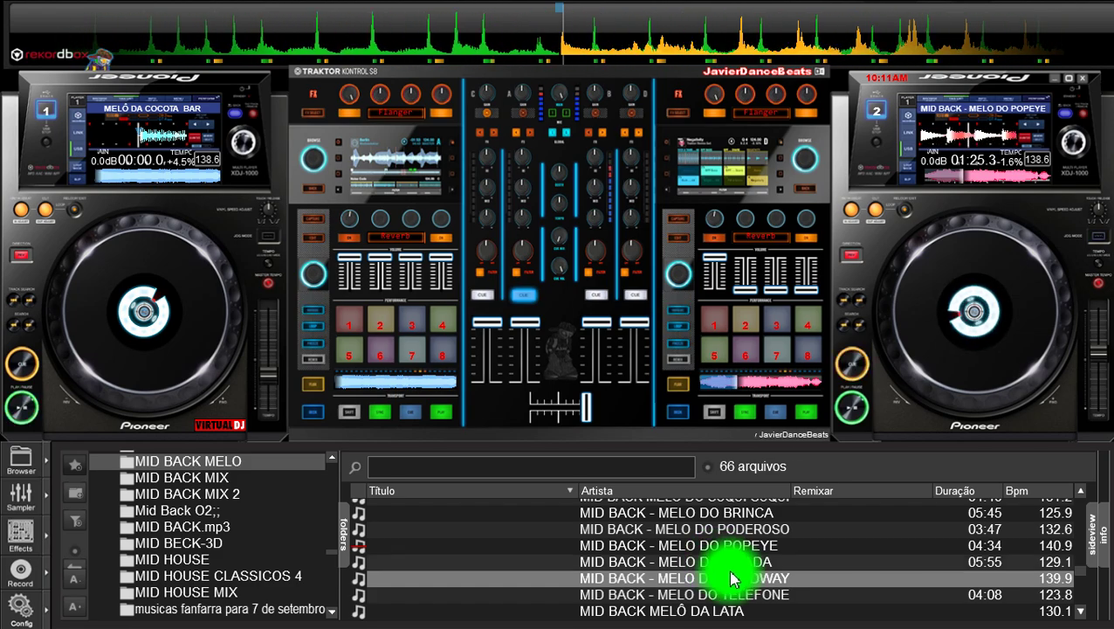
double_click(736, 578)
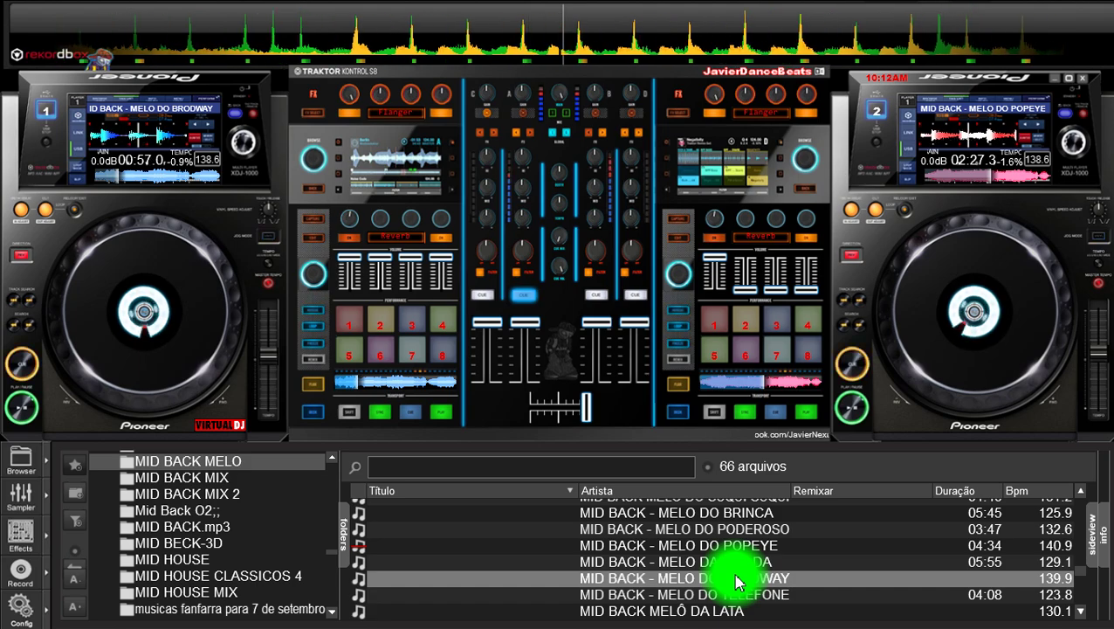
double_click(735, 581)
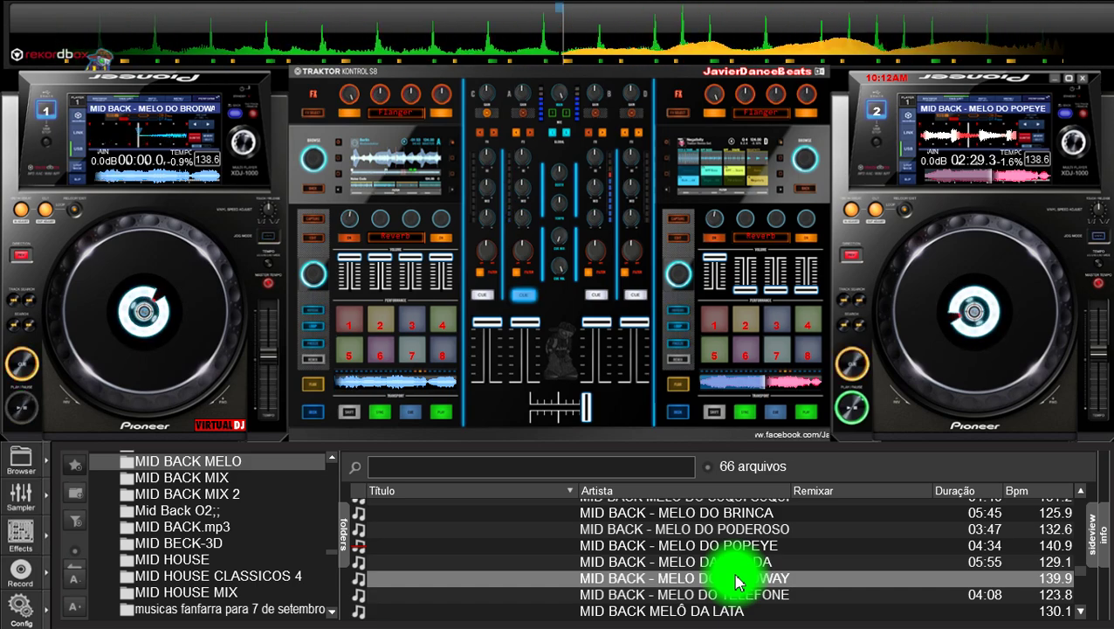
Step: Try to beat-match deck 1 from about 0:55 of its track by nudging the platter, then return to its cue point
left_click(114, 176)
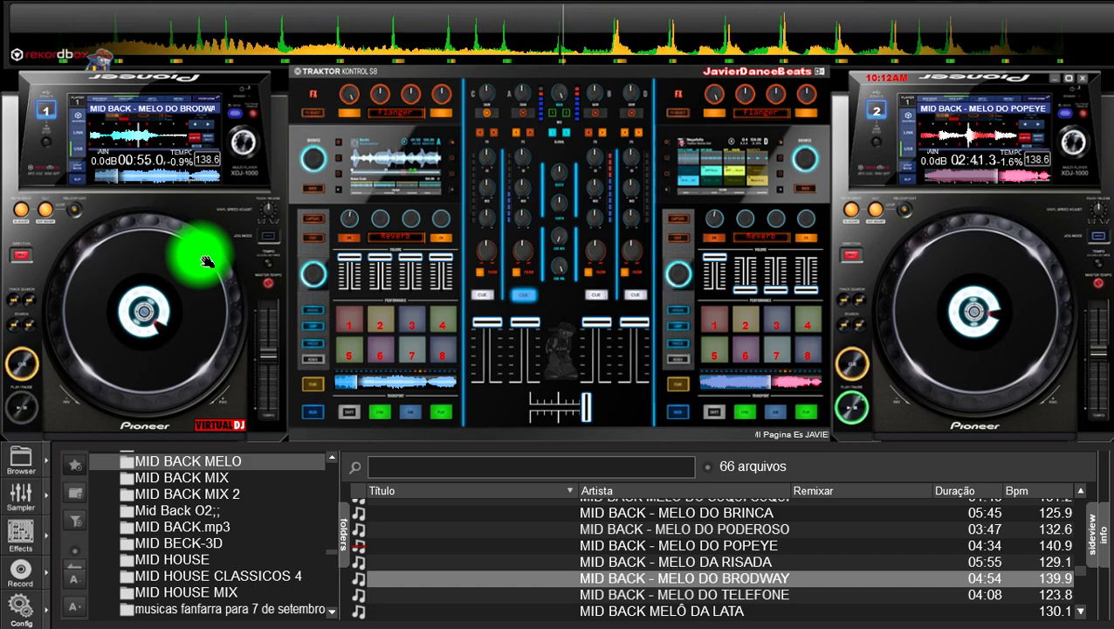
left_click_drag(206, 262, 191, 363)
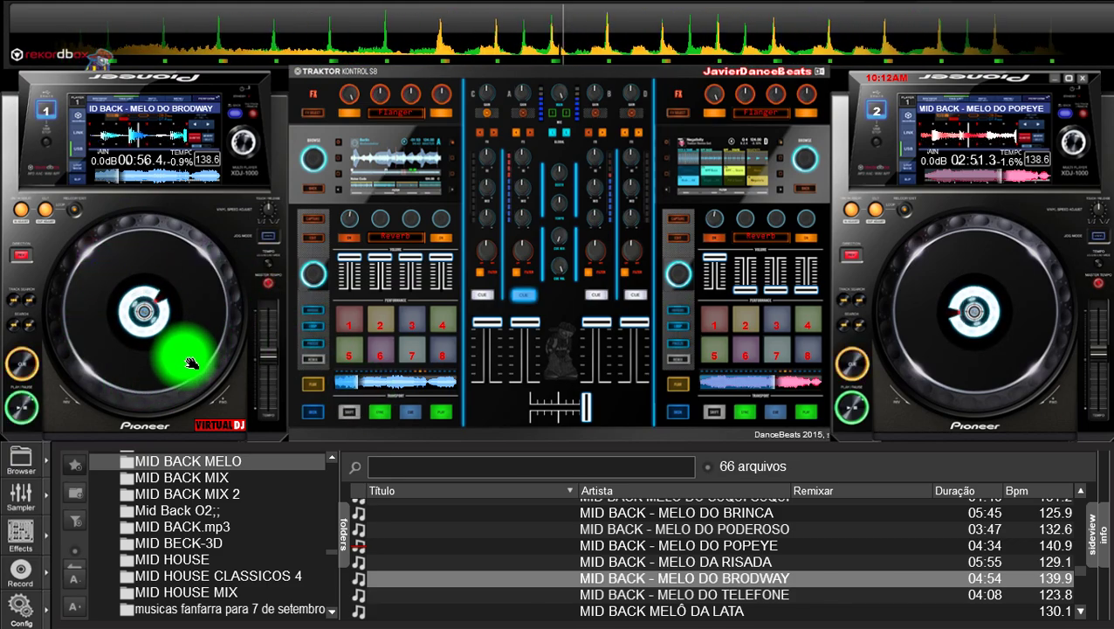
left_click(27, 366)
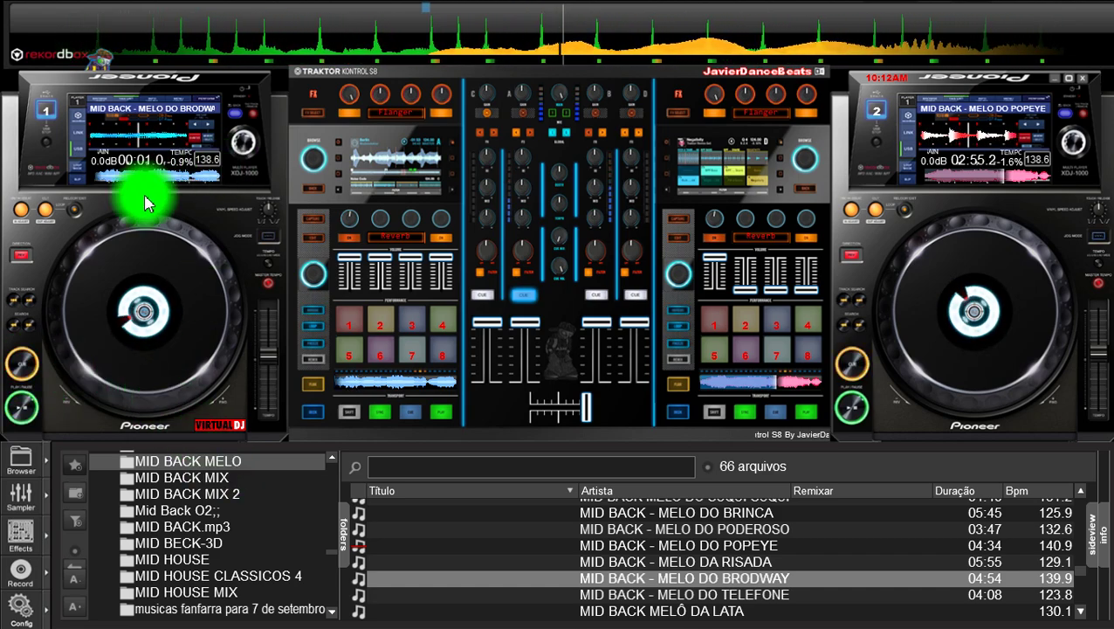
Step: Jump ahead in deck 1's track, nudge it into time with deck 2 and crossfade fully to deck 1
left_click(137, 184)
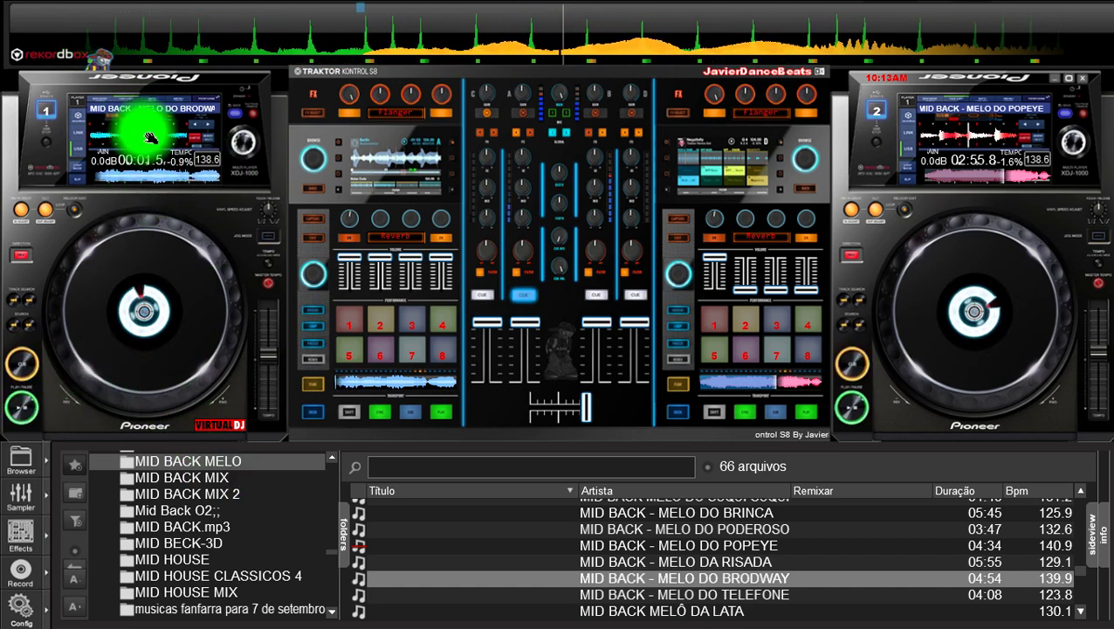
left_click(111, 182)
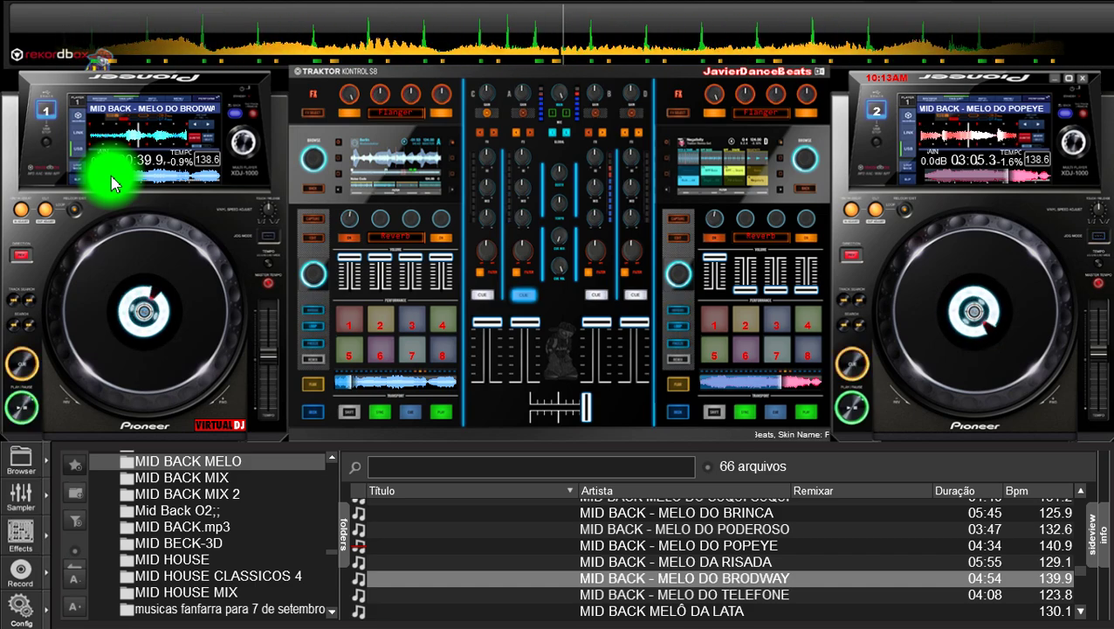
left_click(142, 278)
scroll(142, 278, "down", 3)
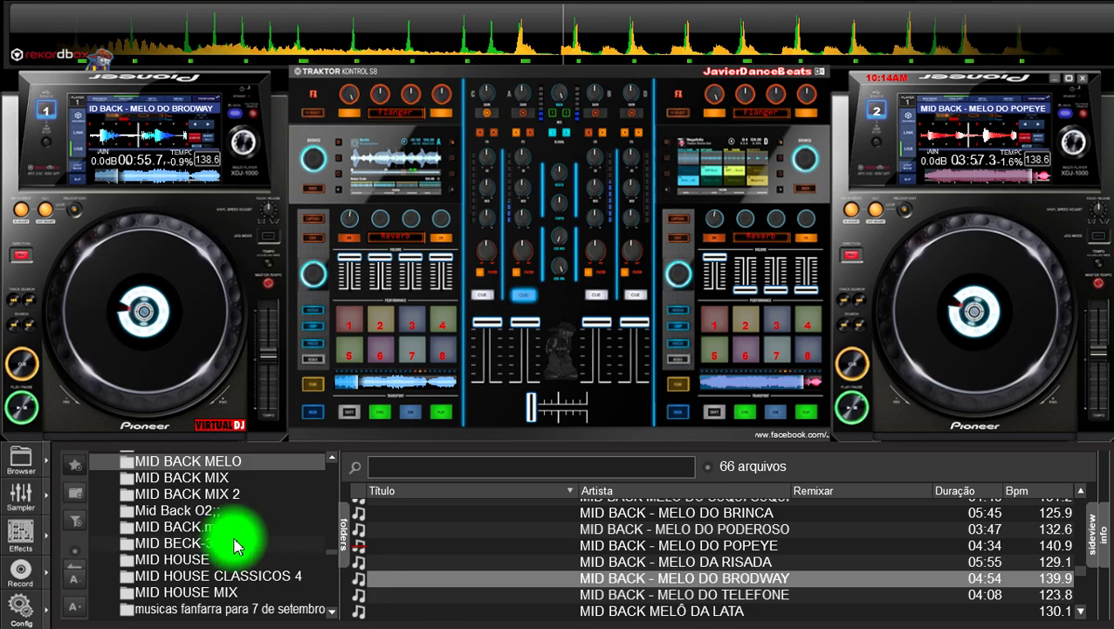
Step: Return deck 2 to its cue point and try "MELO DO TELEFONE" and "MELÔ DA LATA" on it
left_click(851, 365)
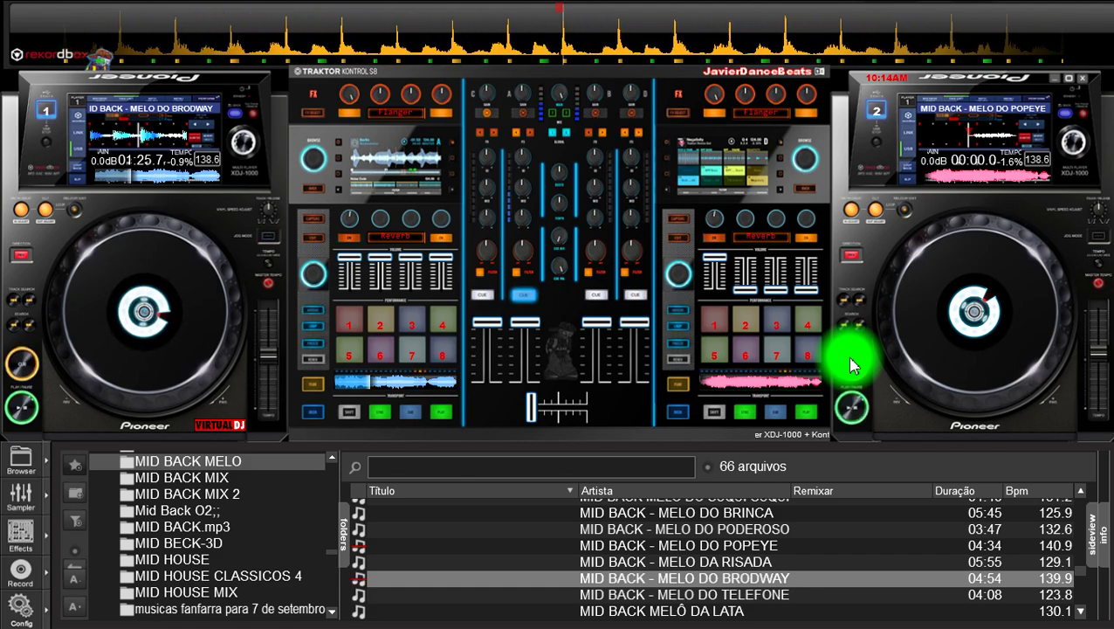
double_click(725, 594)
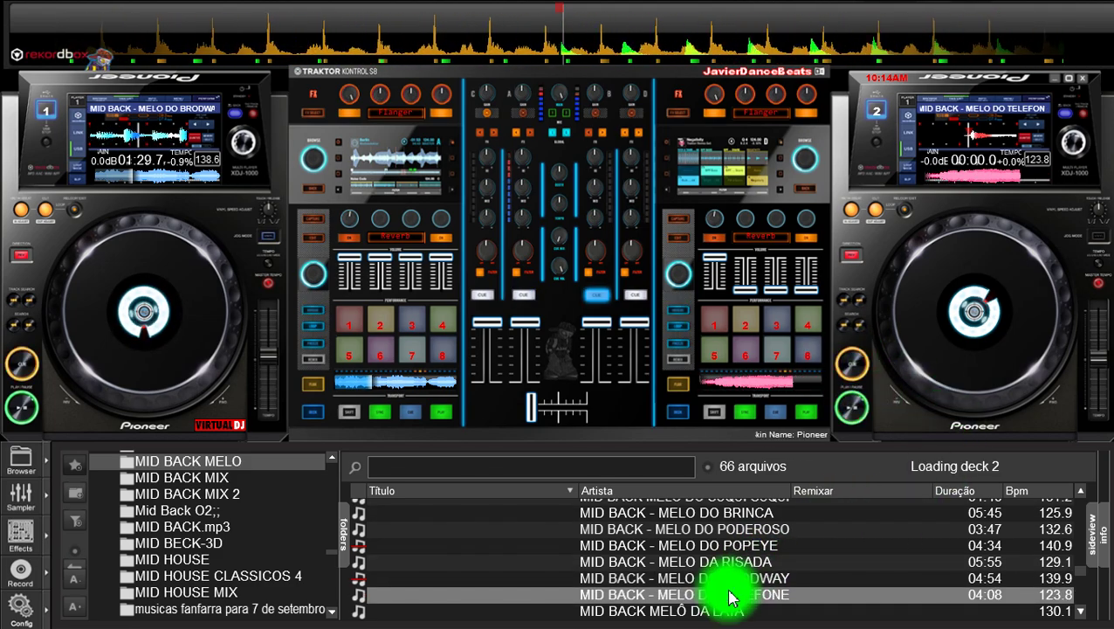
key("space")
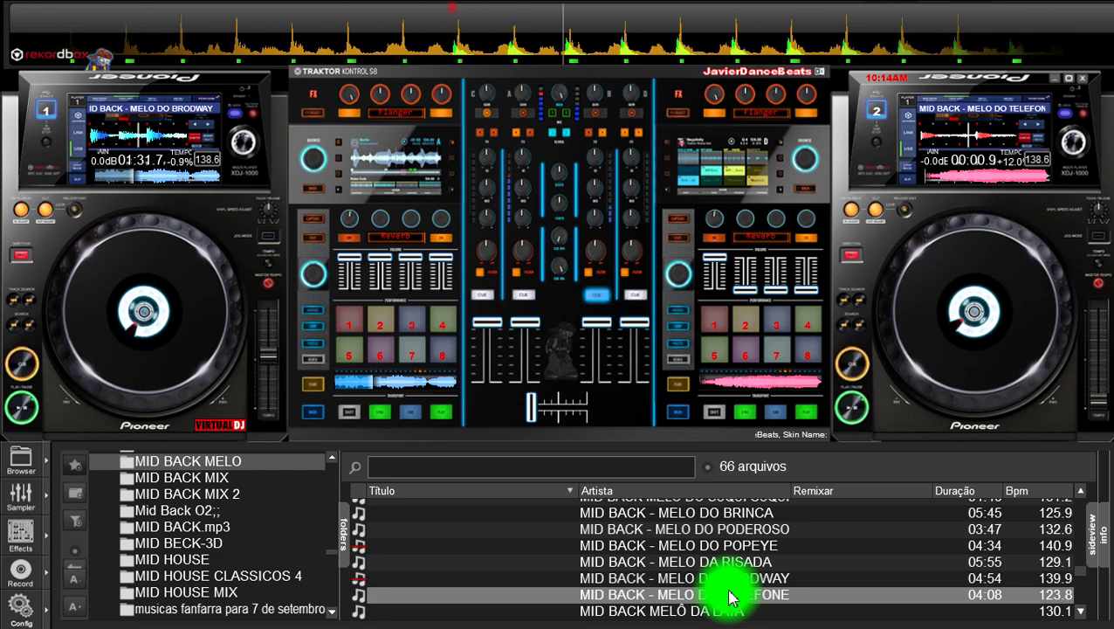
key("space")
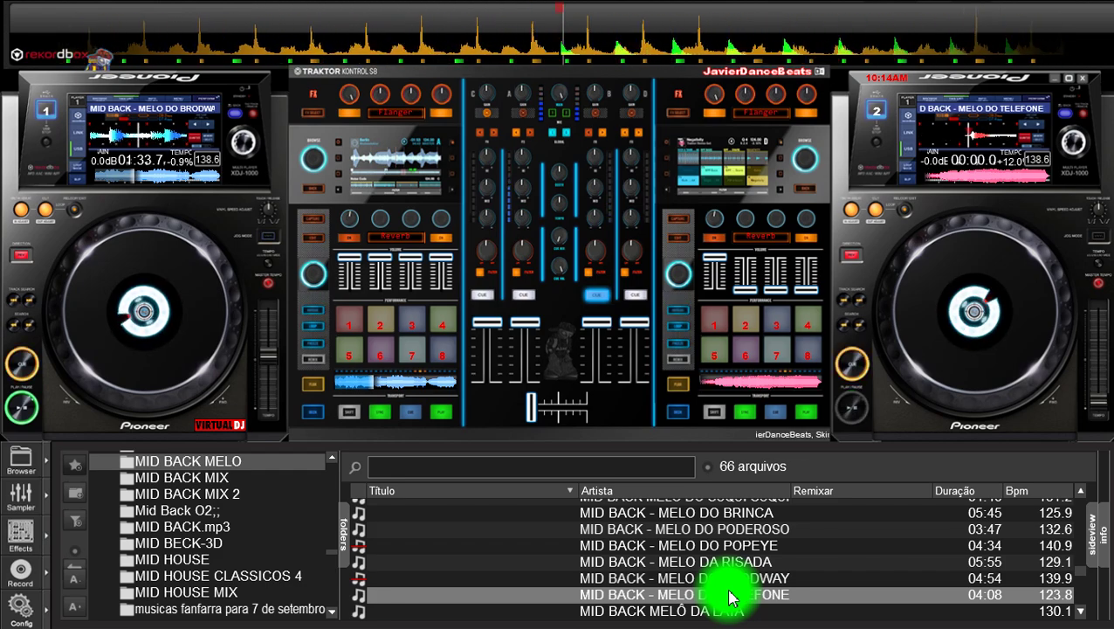
double_click(671, 611)
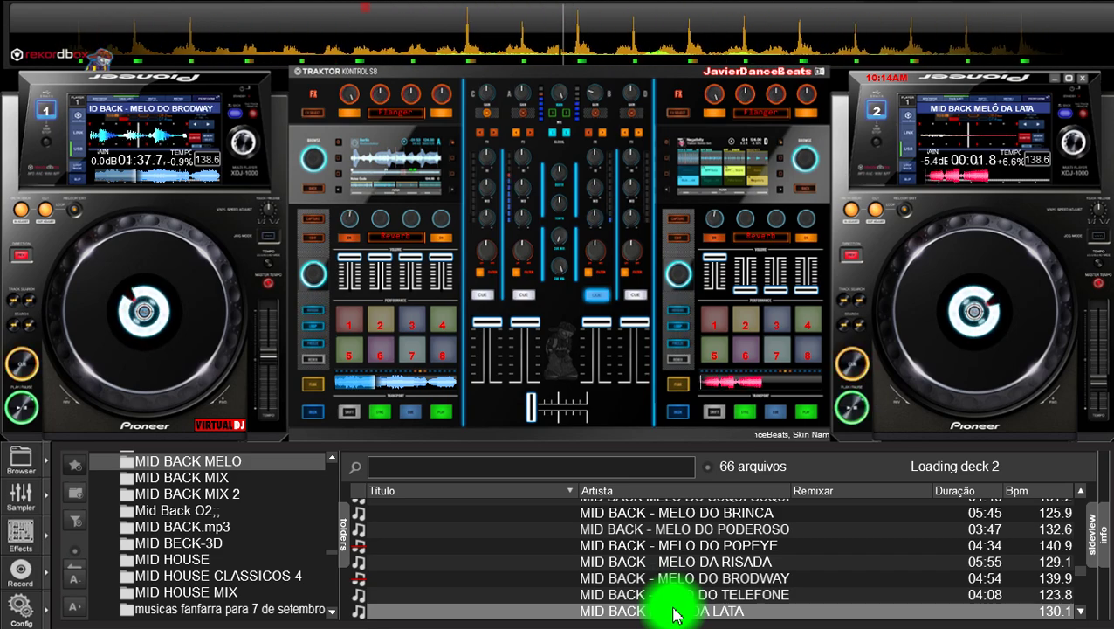
Step: Find "MID BACK - MELÔ DO FANHOSO" further down the track list, load it onto deck 2 and crossfade over to it
key("Down")
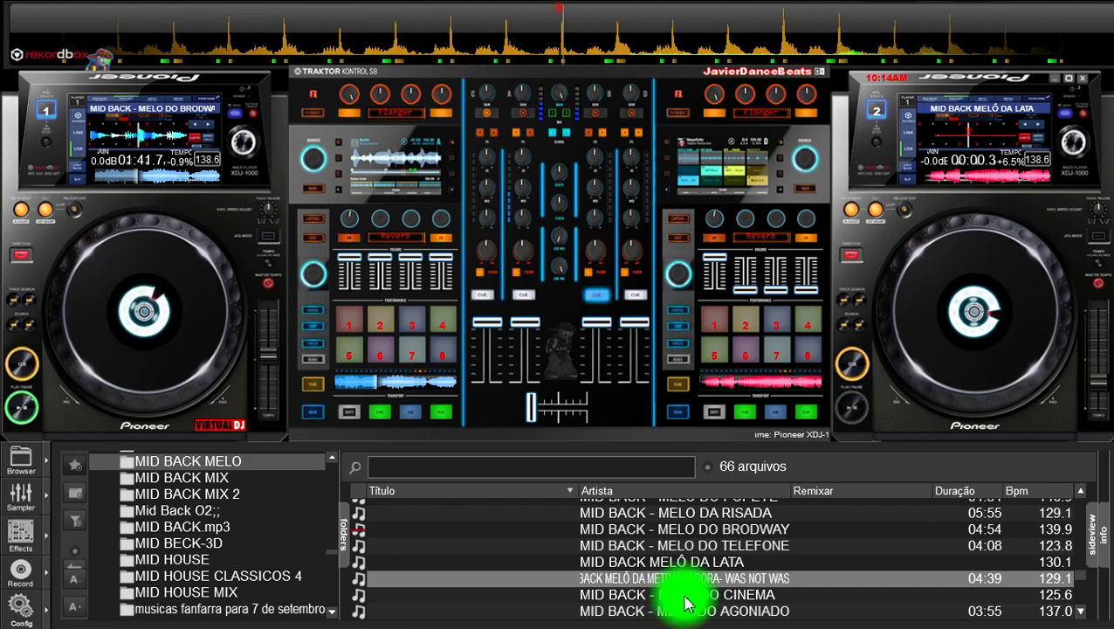
left_click(721, 596)
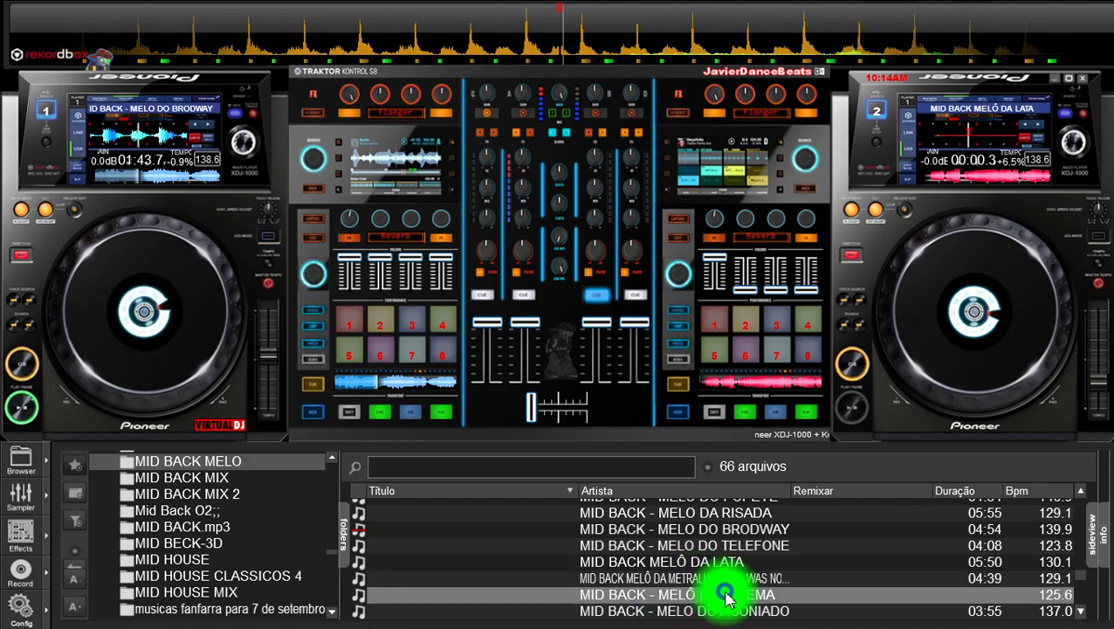
key("Down")
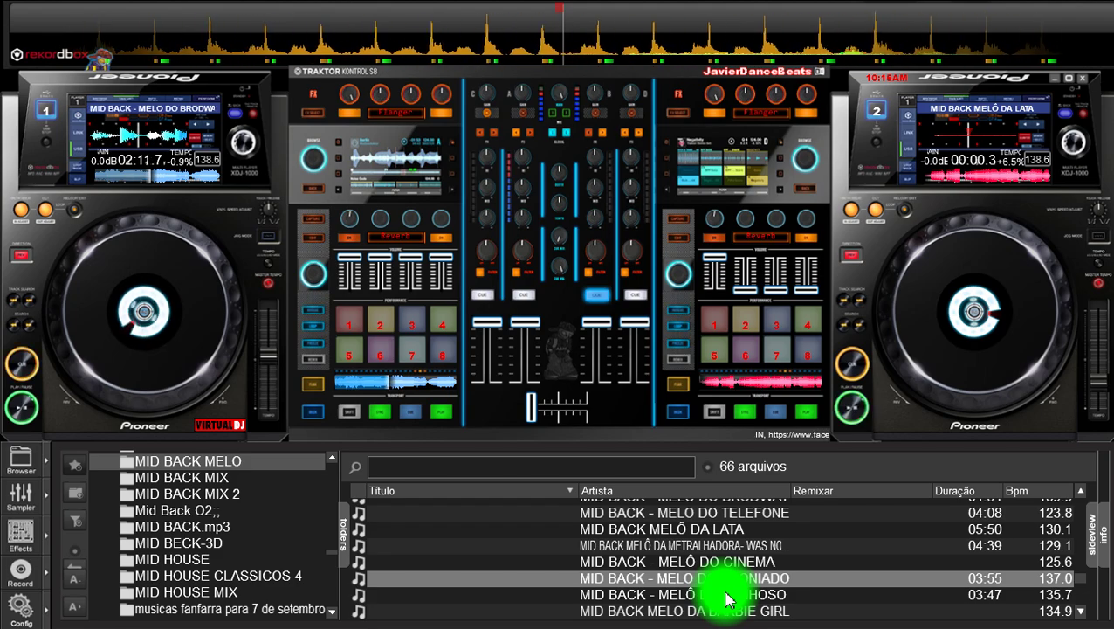
left_click(686, 599)
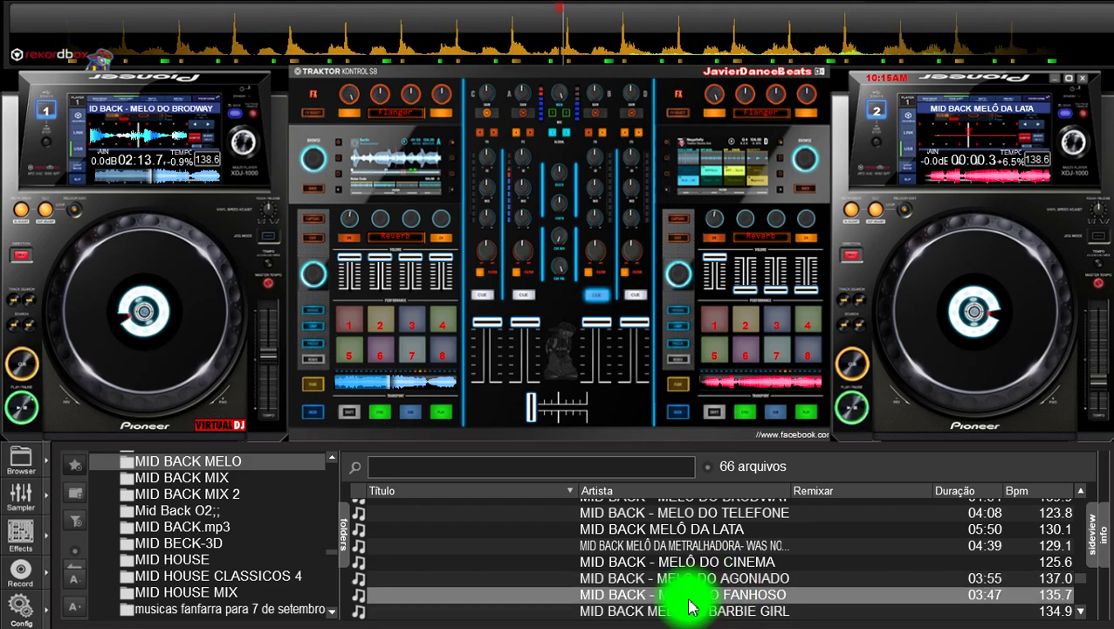
double_click(709, 599)
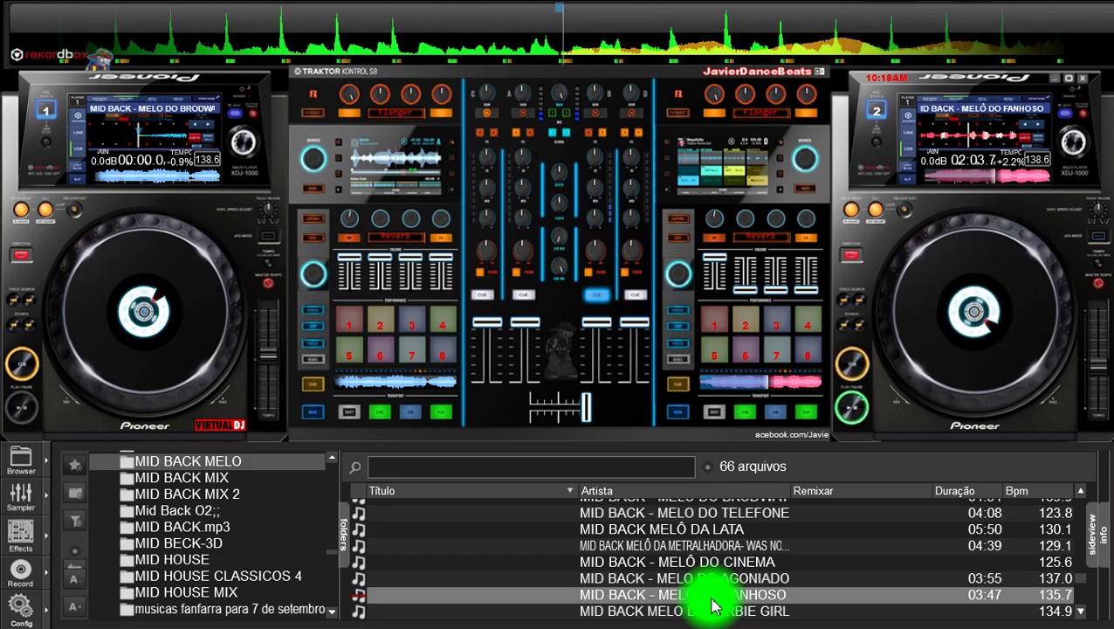
Step: Find "MID BACK - MELO DO JACK" further down the track list, load it onto deck 1 and crossfade over to it
left_click(674, 610)
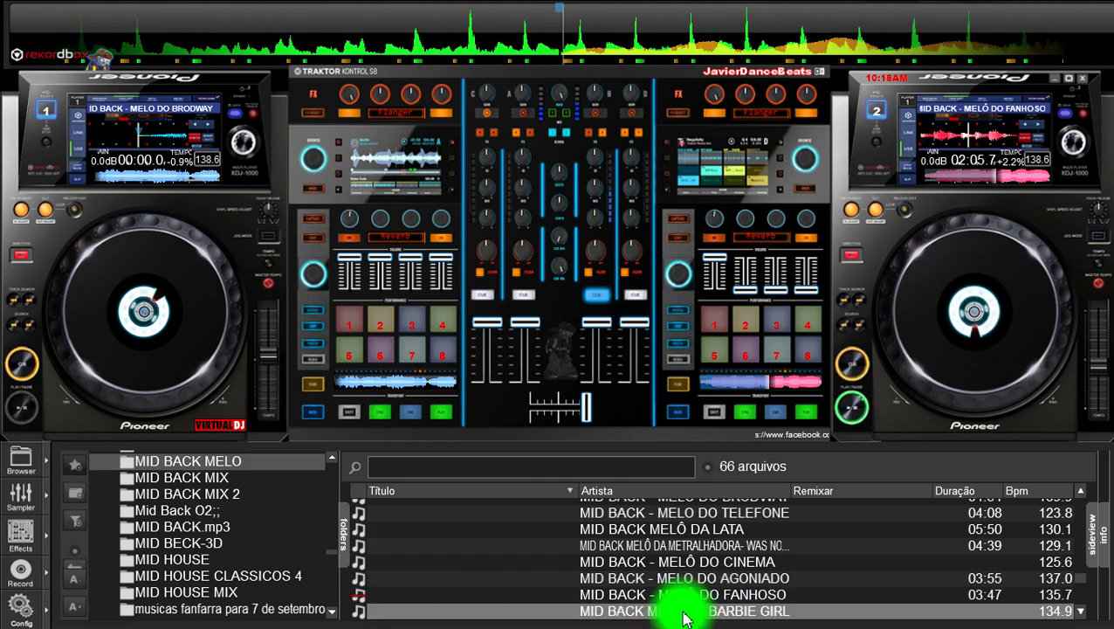
scroll(683, 618, "down", 4)
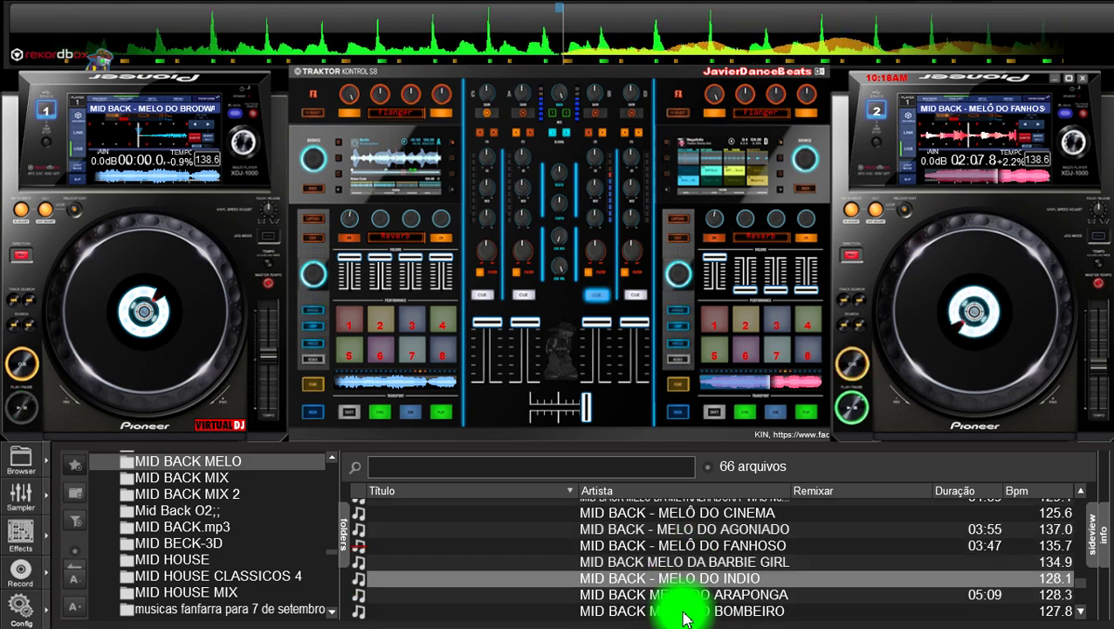
scroll(683, 618, "down", 3)
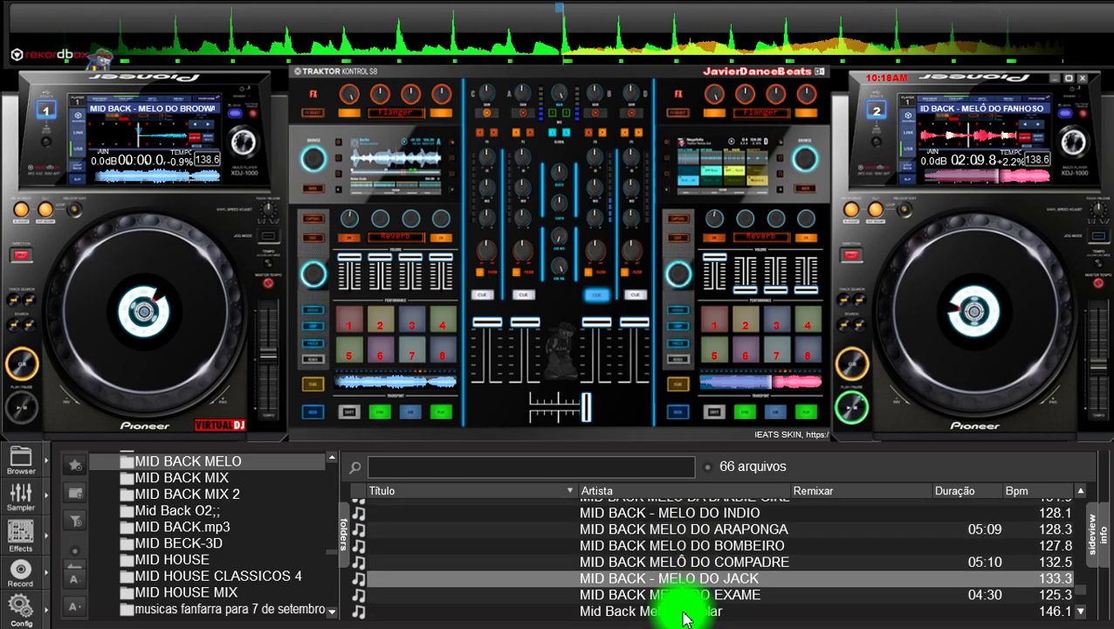
scroll(683, 619, "up", 1)
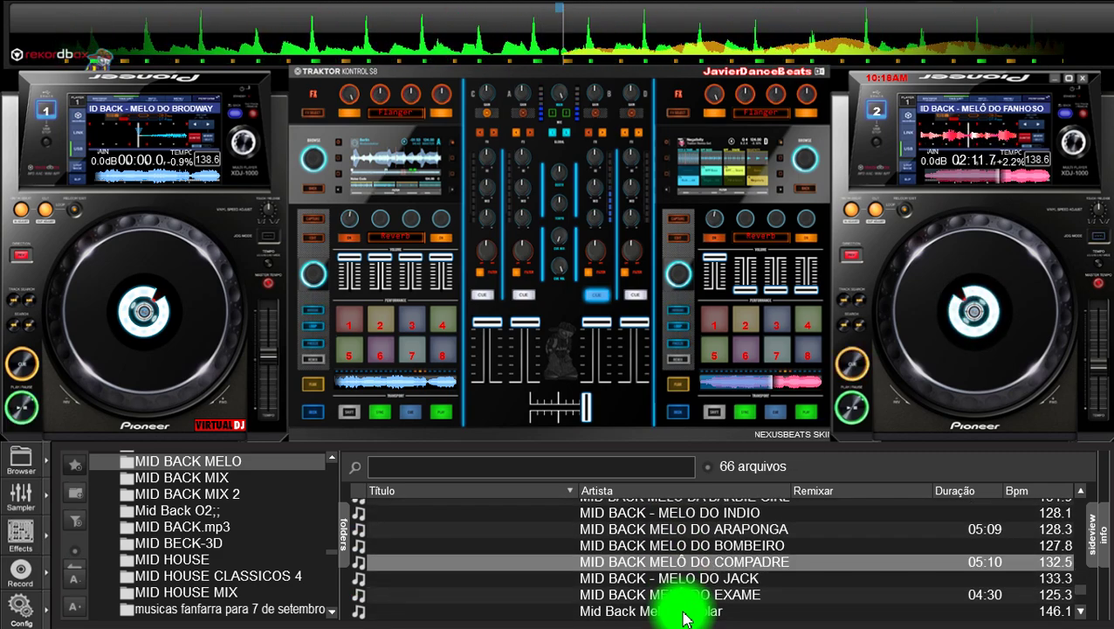
scroll(682, 618, "down", 1)
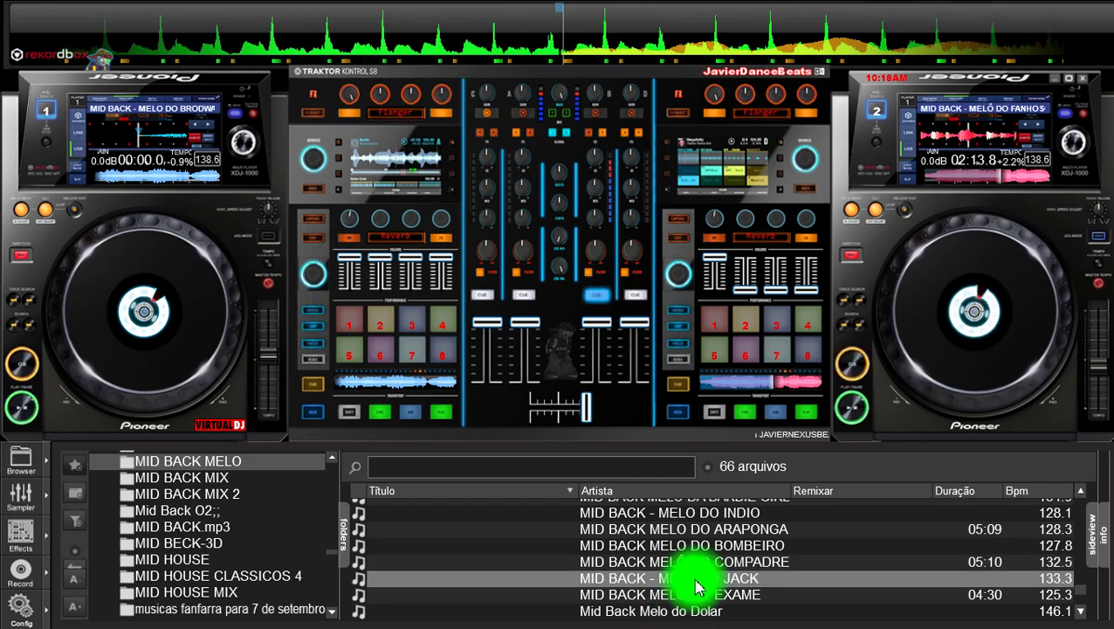
double_click(701, 581)
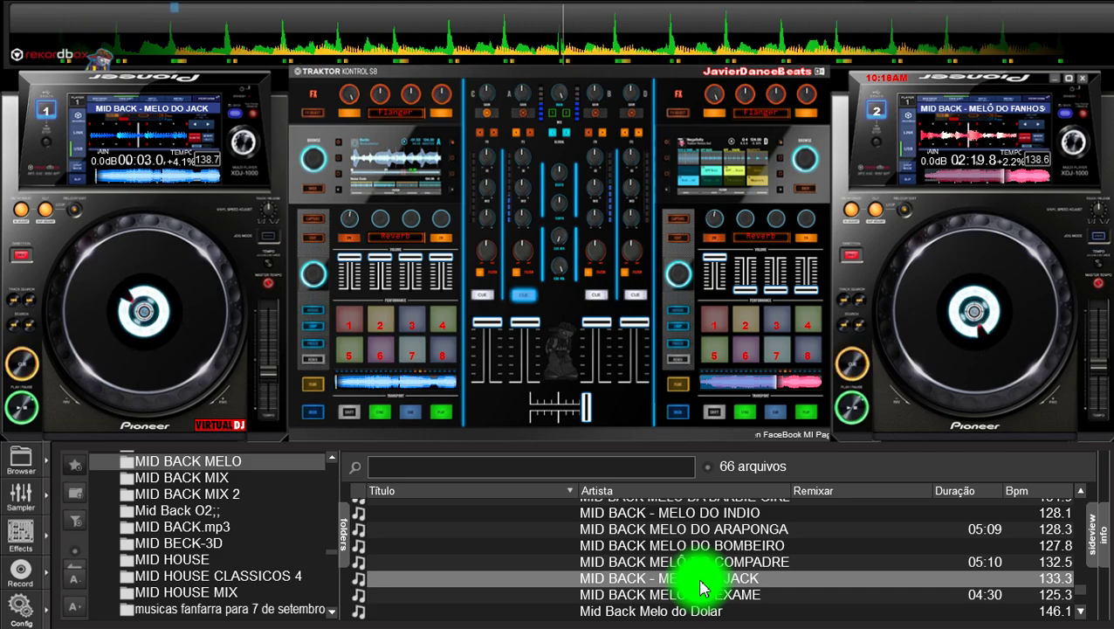
key("space")
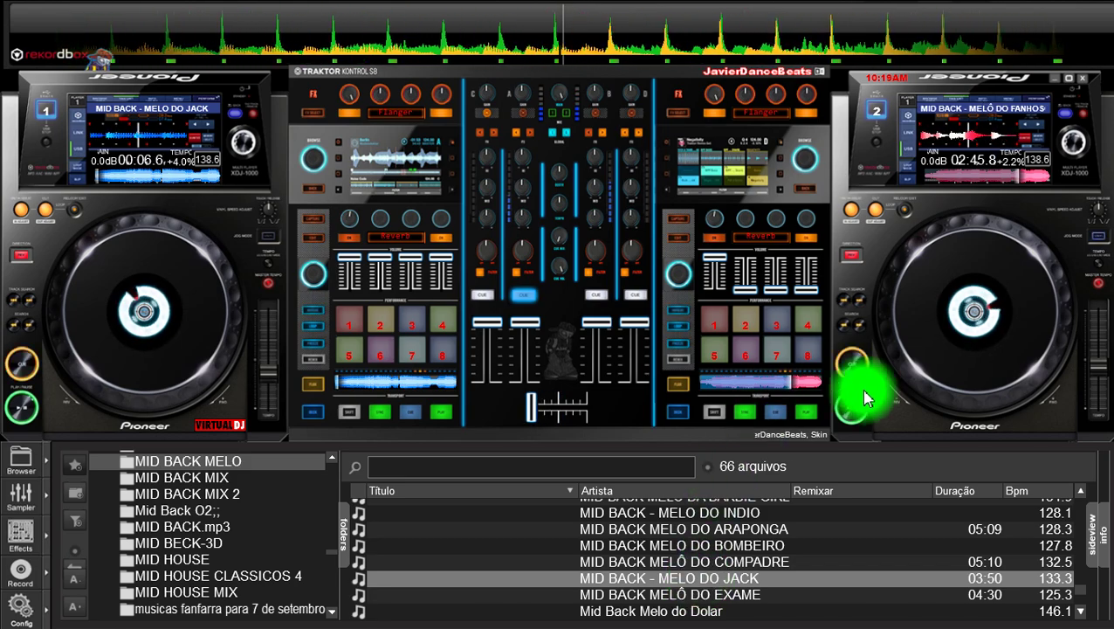
Step: Return deck 2 to its cue point and try "MID BACK MELÔ DO EXAME" and "Mid Back Melo do Dolar" on it
left_click(854, 365)
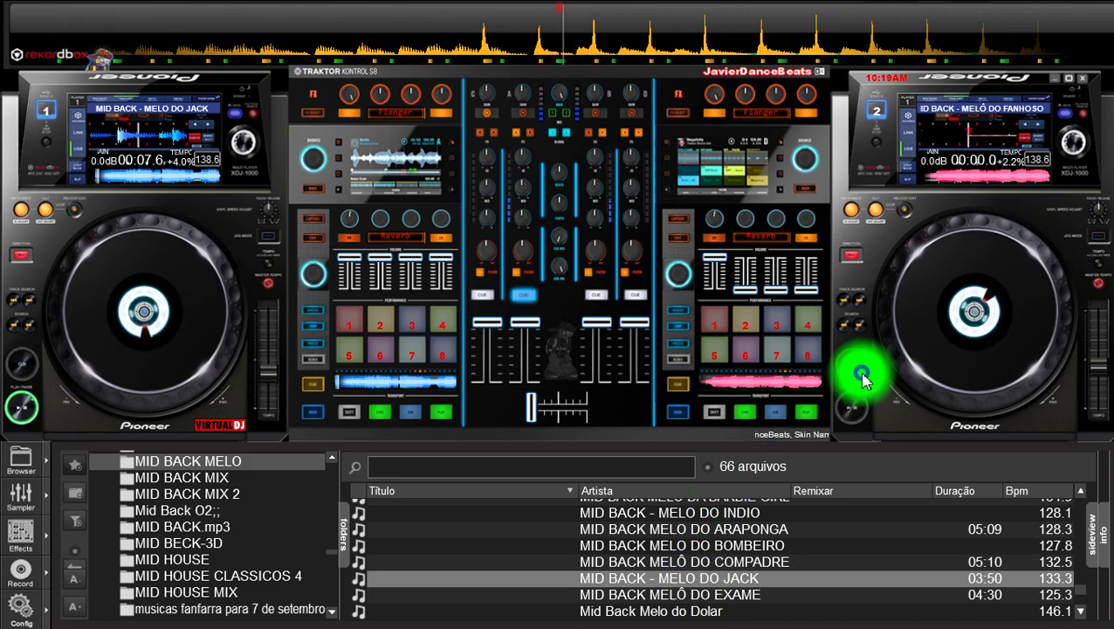
left_click(670, 563)
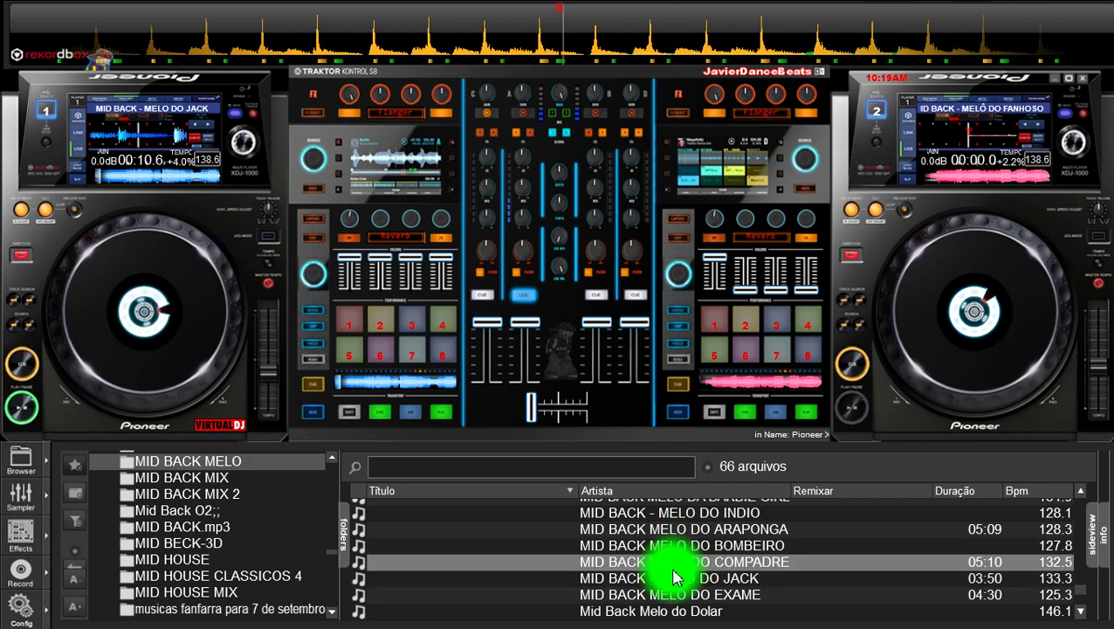
double_click(686, 594)
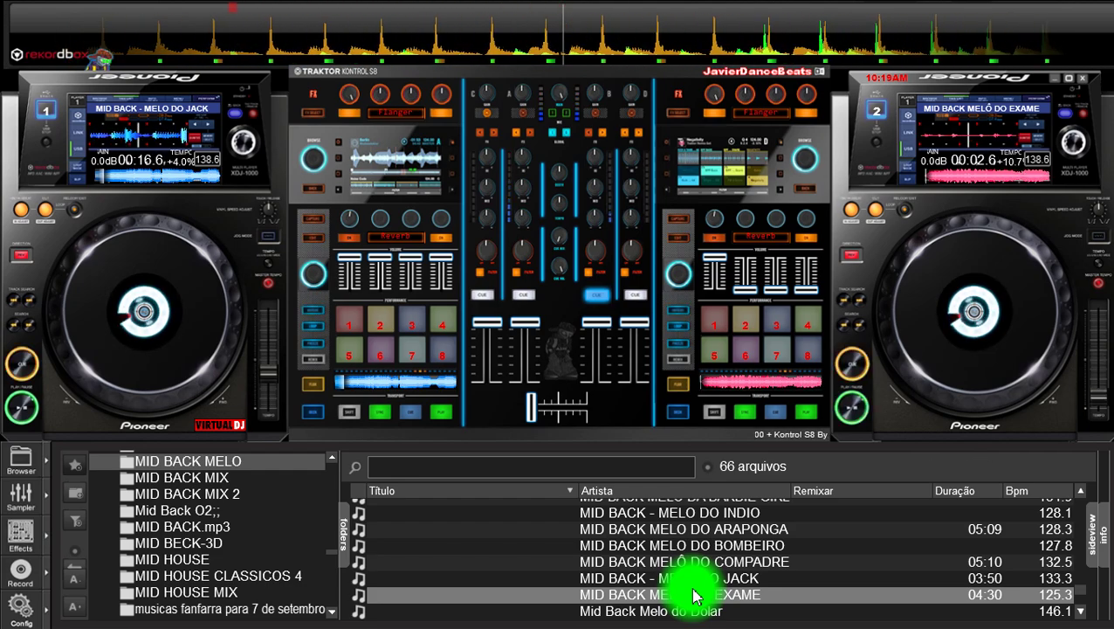
double_click(657, 611)
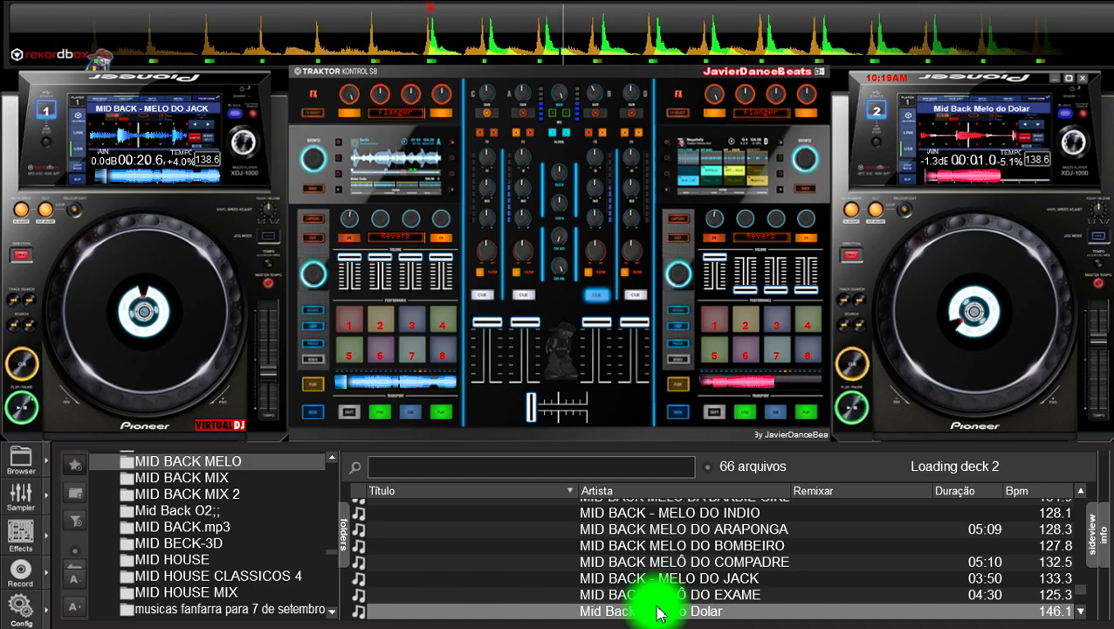
left_click(965, 185)
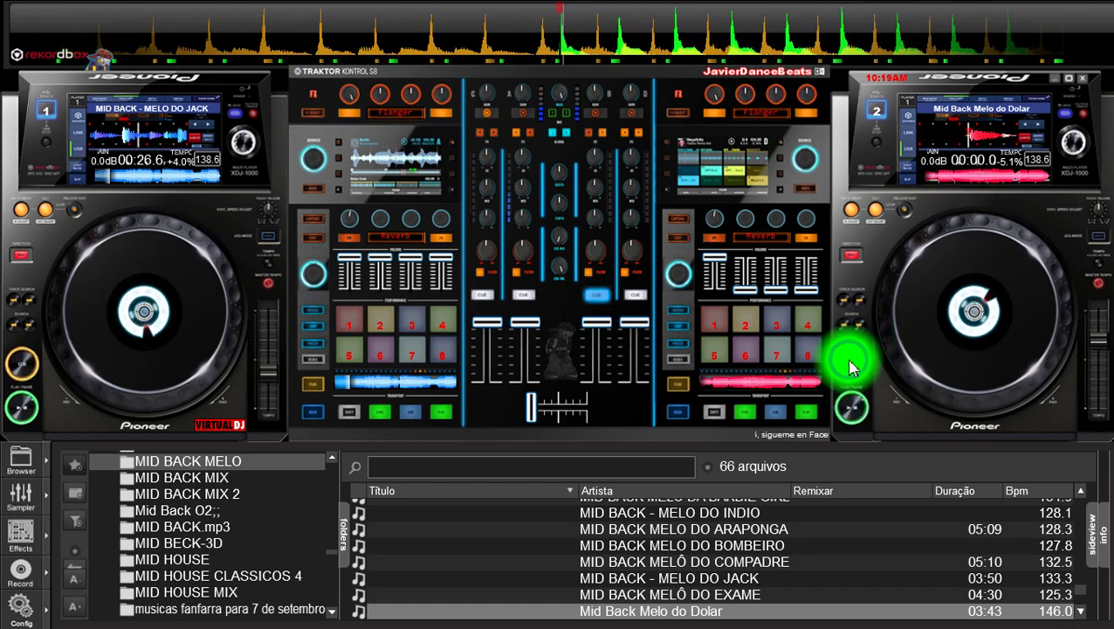
Step: Restart "Mid Back Melo do Dolar" on deck 2 in time with deck 1 and crossfade fully to deck 2
double_click(646, 605)
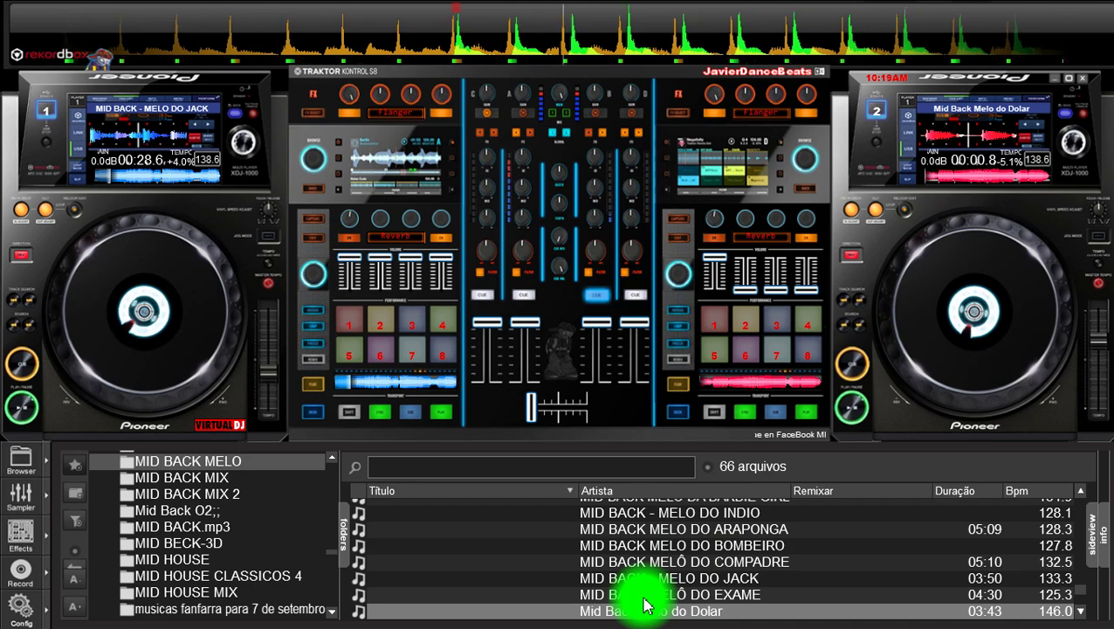
double_click(646, 605)
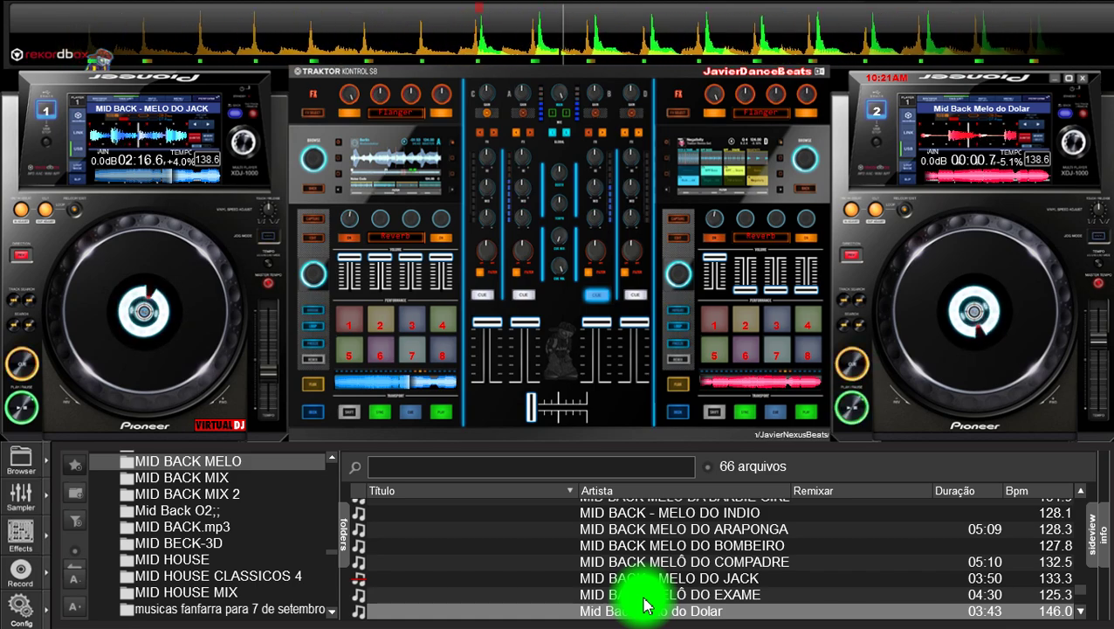
double_click(643, 605)
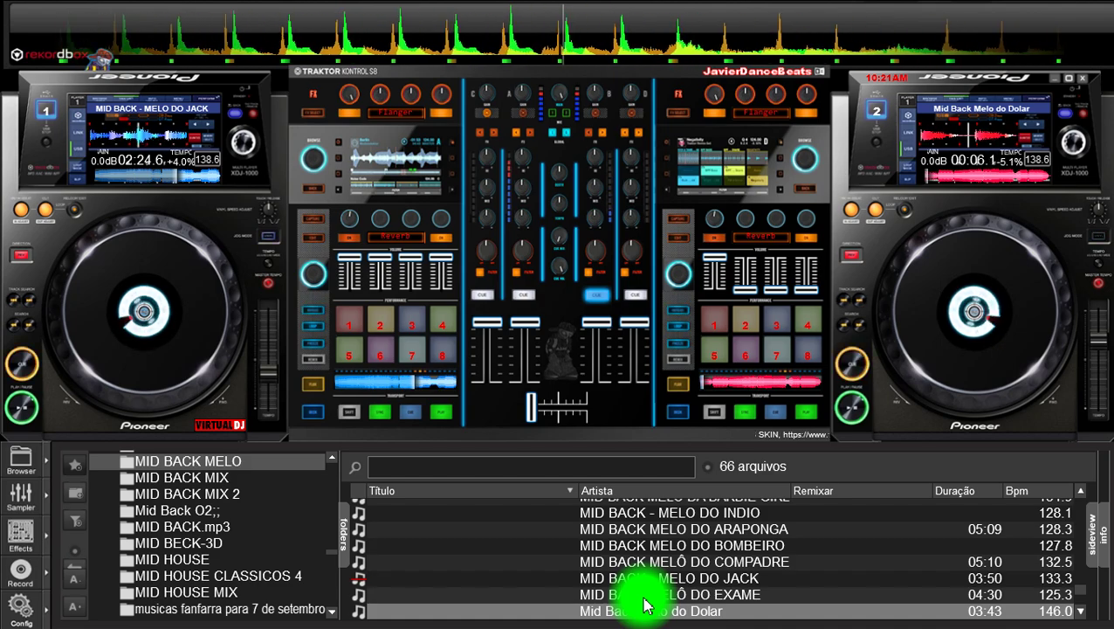
double_click(646, 605)
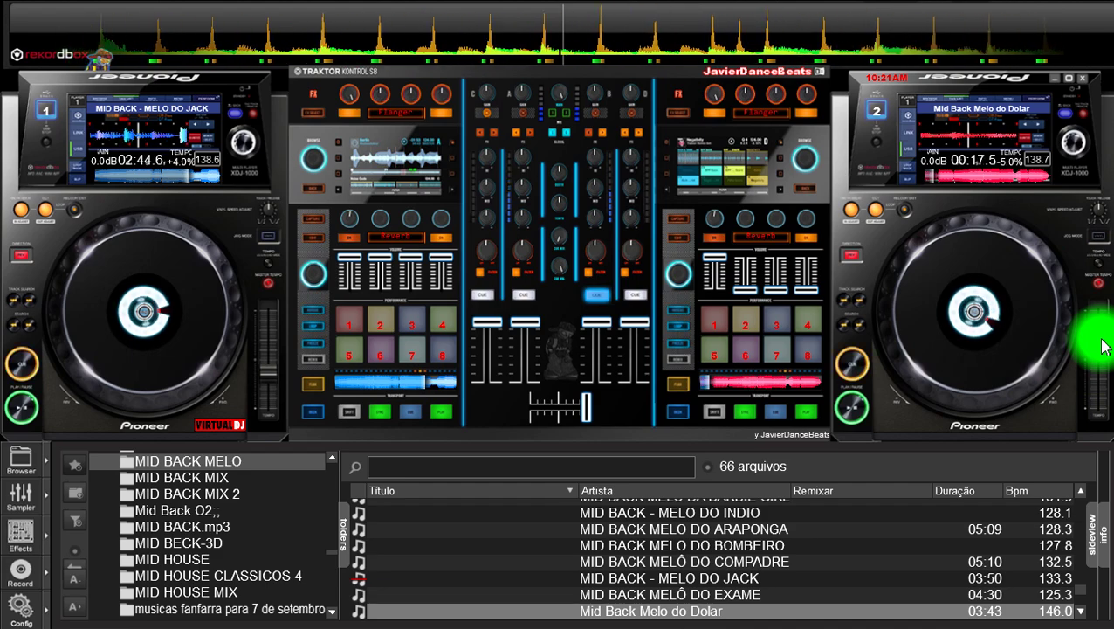
Step: Raise deck 2's tempo to 140.0 BPM and return deck 1 to its cue point
scroll(1105, 347, "down", 3)
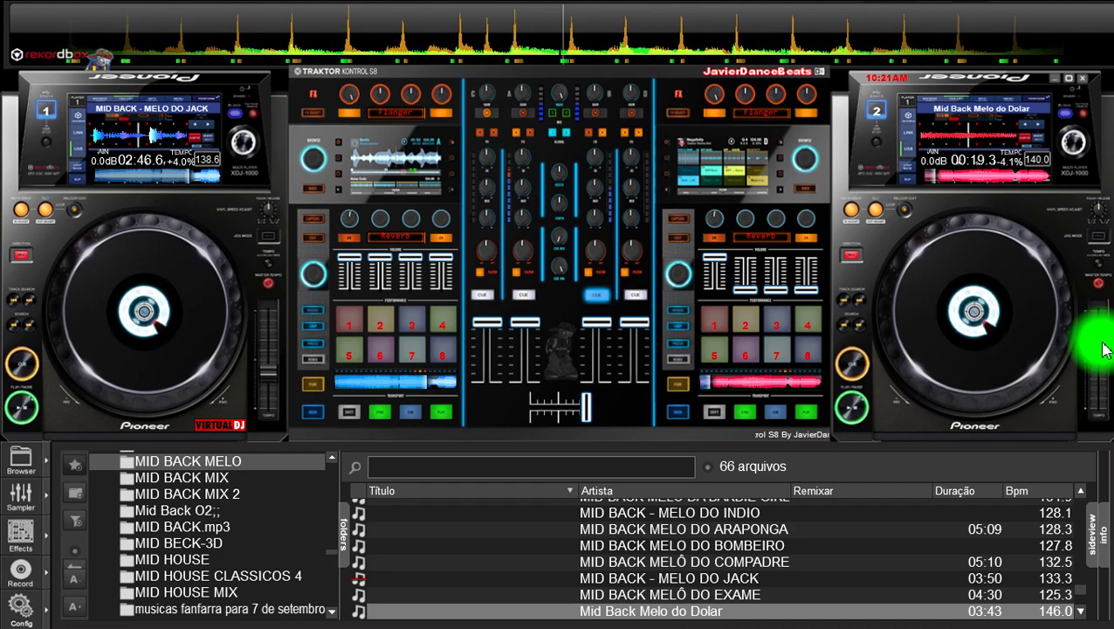
left_click(23, 364)
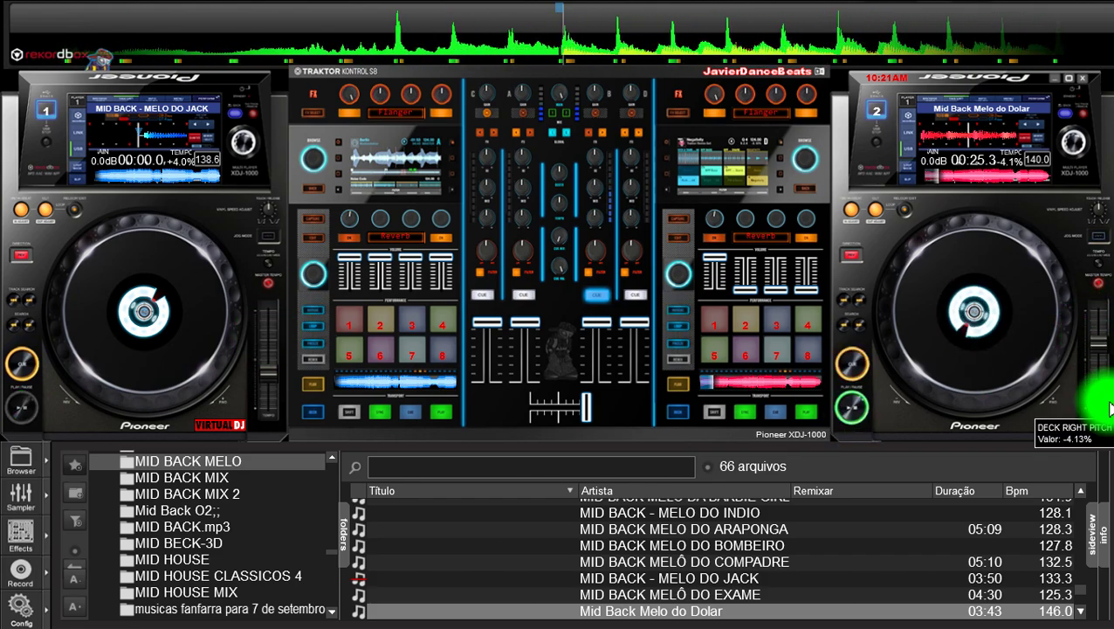
Step: Find "MID BACK - MELO DO KISSUKE" in the track list, load it onto deck 1 and crossfade over to it
left_click(691, 597)
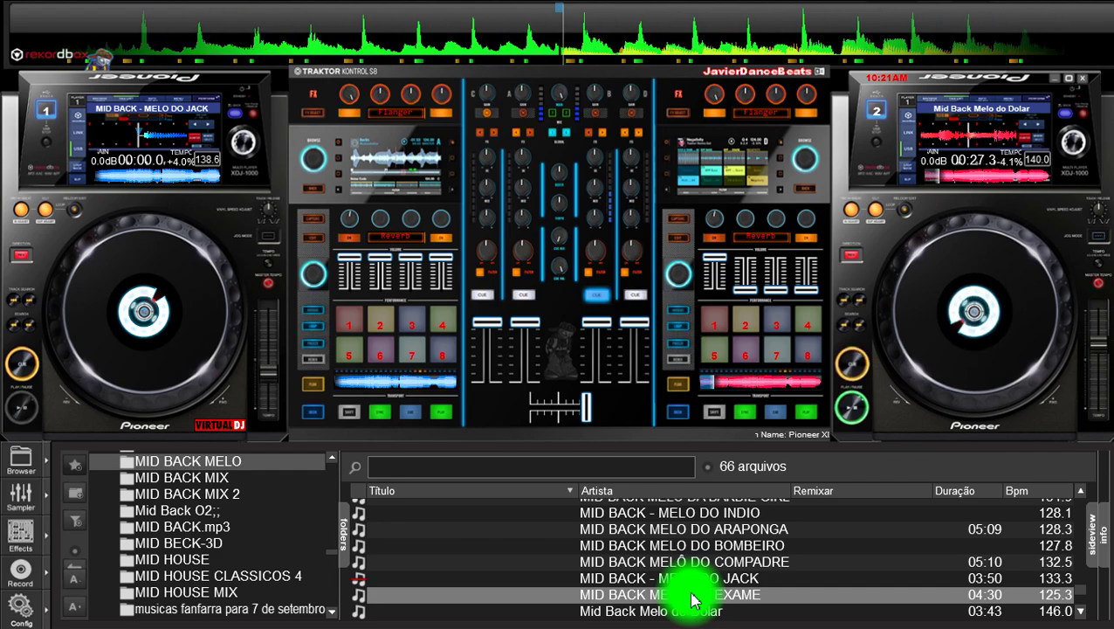
scroll(691, 597, "down", 3)
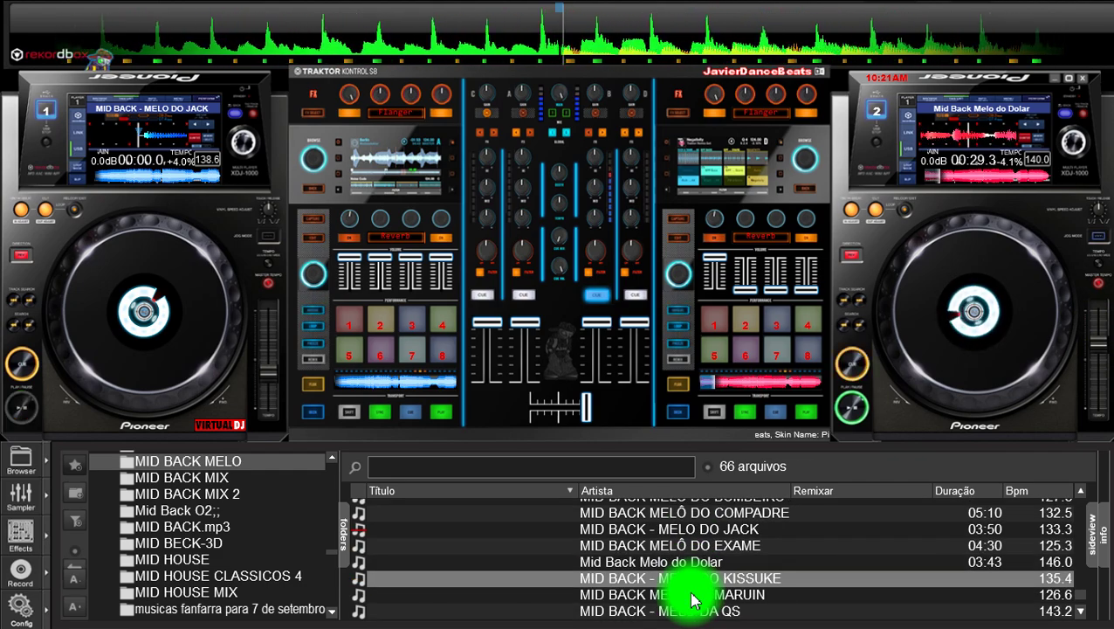
left_click(698, 573)
left_click(697, 573)
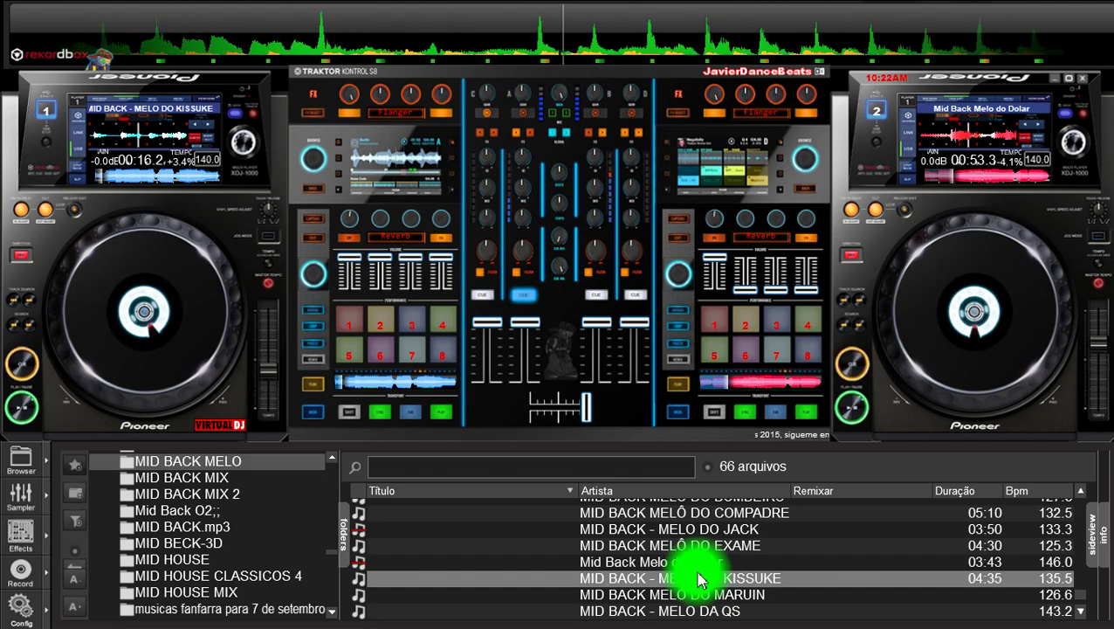
double_click(698, 578)
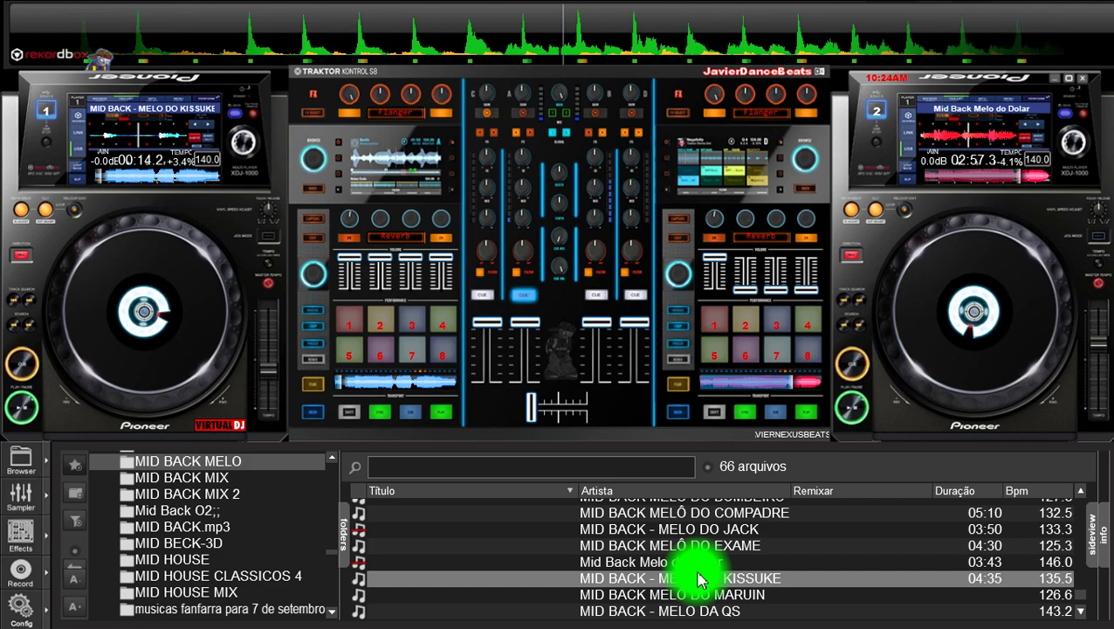
Step: Return deck 2 to its cue point and slow deck 1 down to 136.4 BPM
left_click(856, 367)
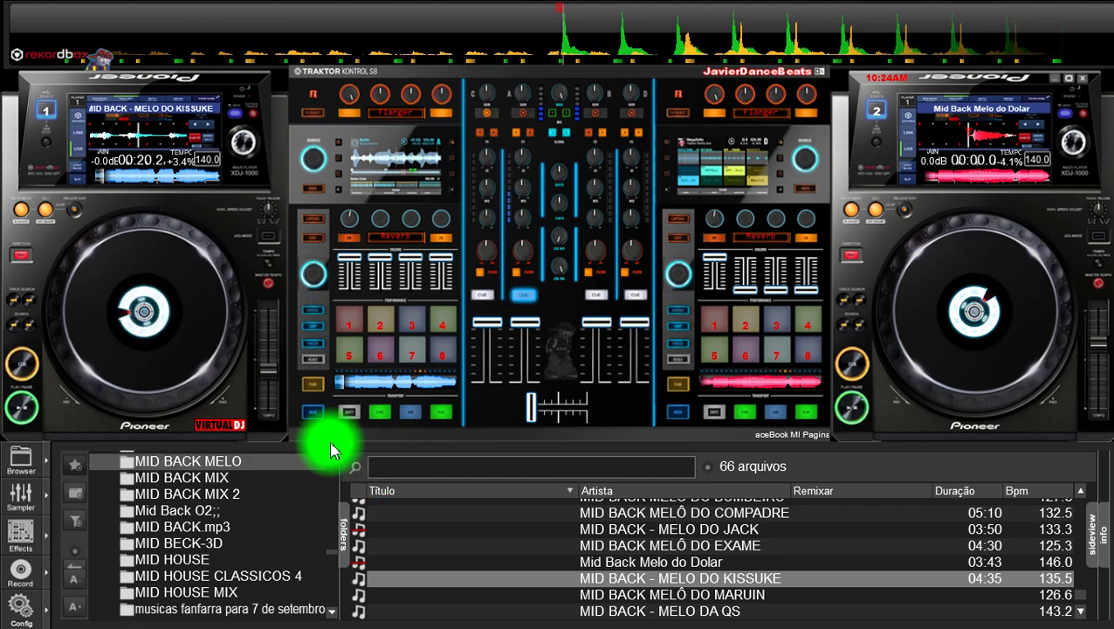
left_click_drag(276, 375, 275, 368)
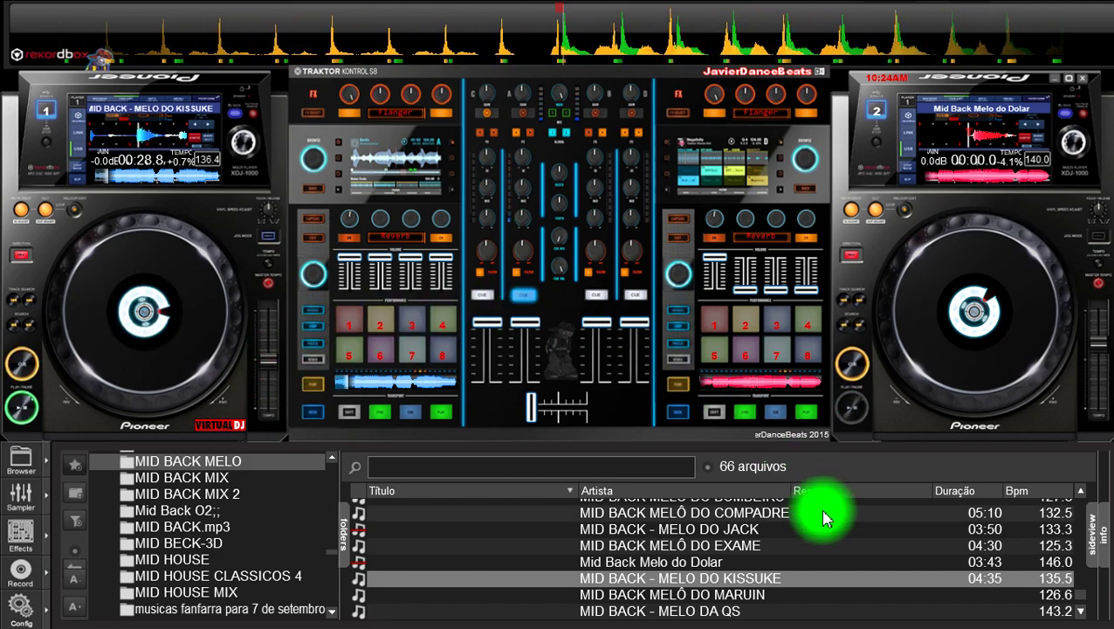
Step: Go further down the track list past "MELO DO KISSUKE" to pick the next song for deck 2
key("Down")
key("Down")
key("Down")
key("Down")
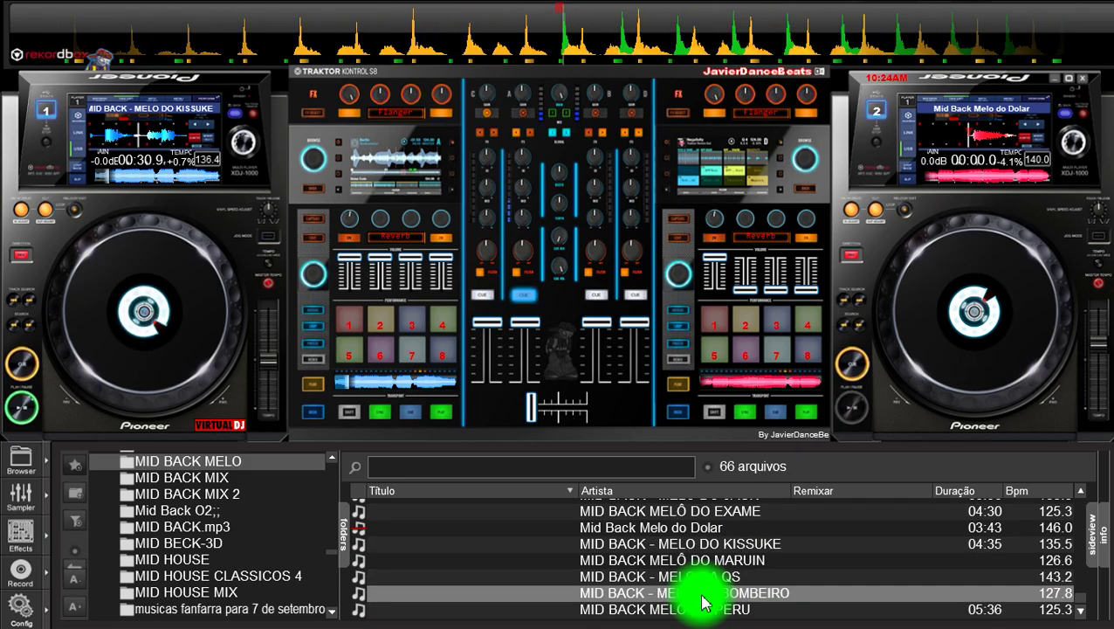